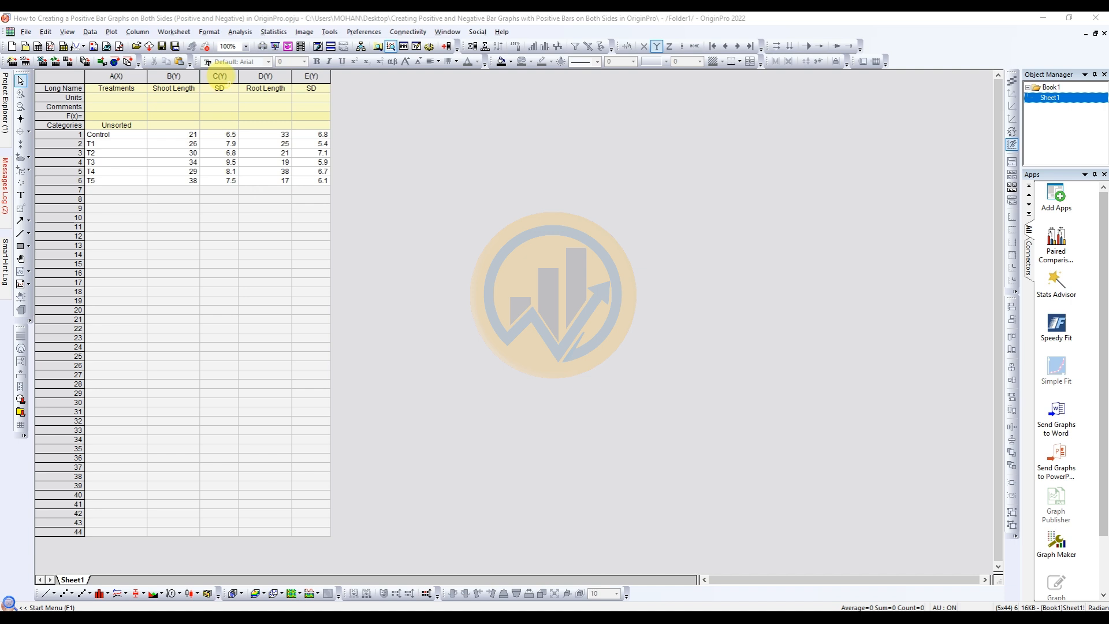
# - Set the SD column C, beside Shoot Length, as a Y Error column
pyautogui.rightClick(221, 76)
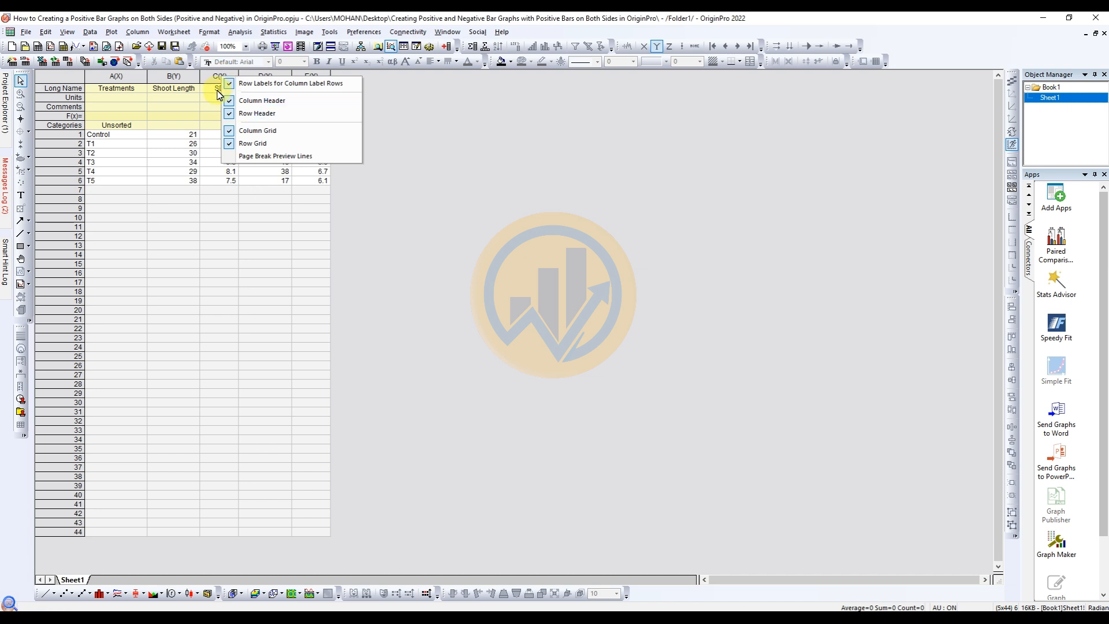
pyautogui.click(216, 77)
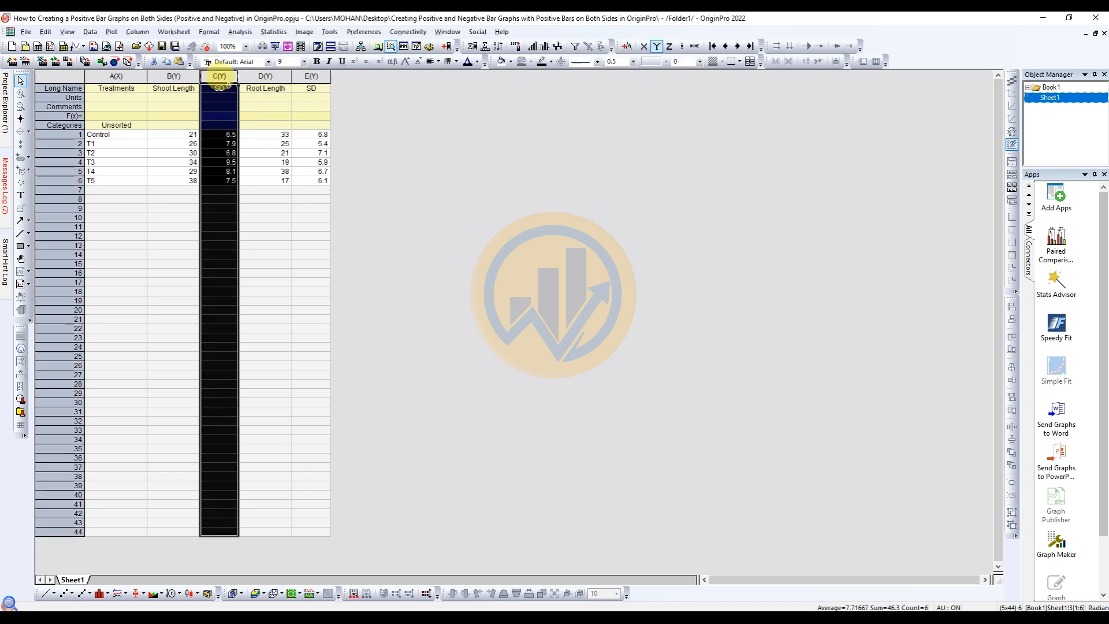
pyautogui.rightClick(221, 77)
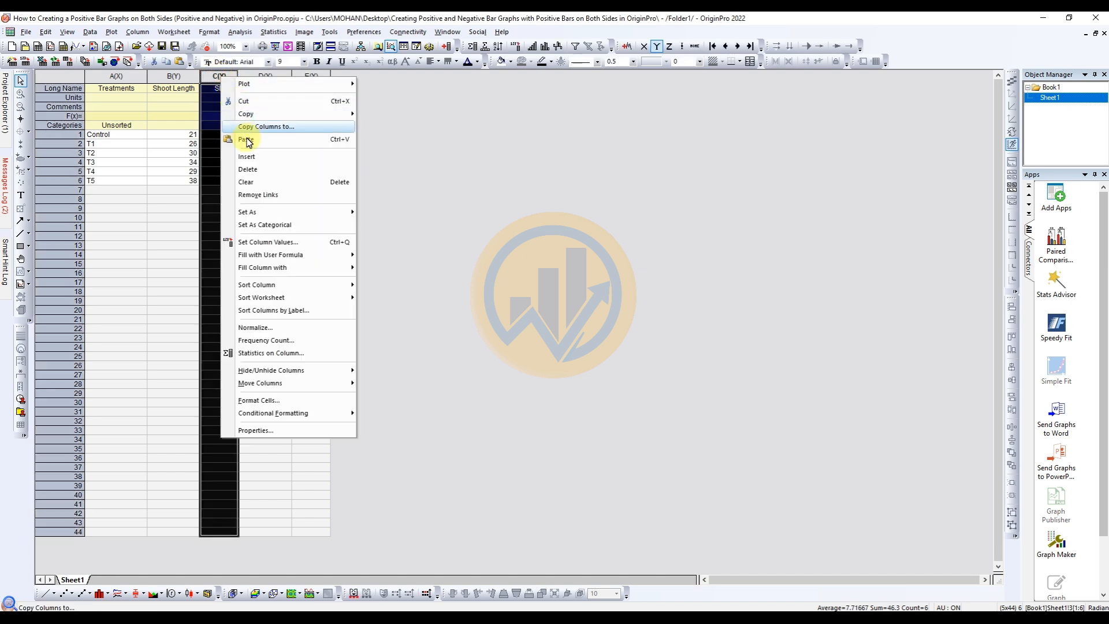
pyautogui.moveTo(258, 217)
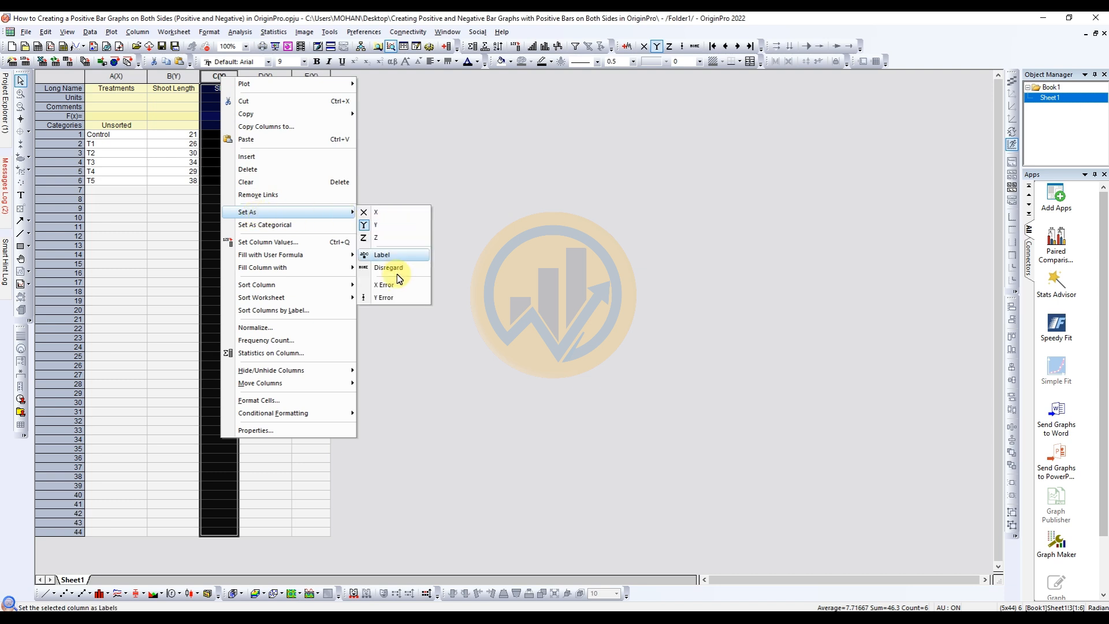
pyautogui.click(393, 299)
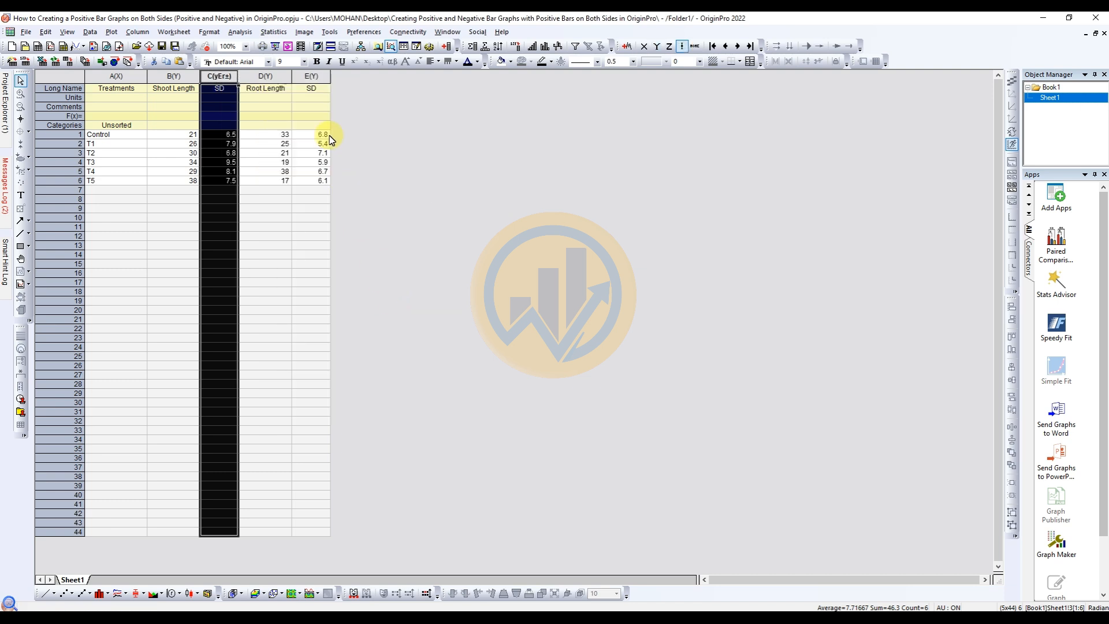
# - Set the SD column E, beside Root Length, as a Y Error column
pyautogui.click(311, 75)
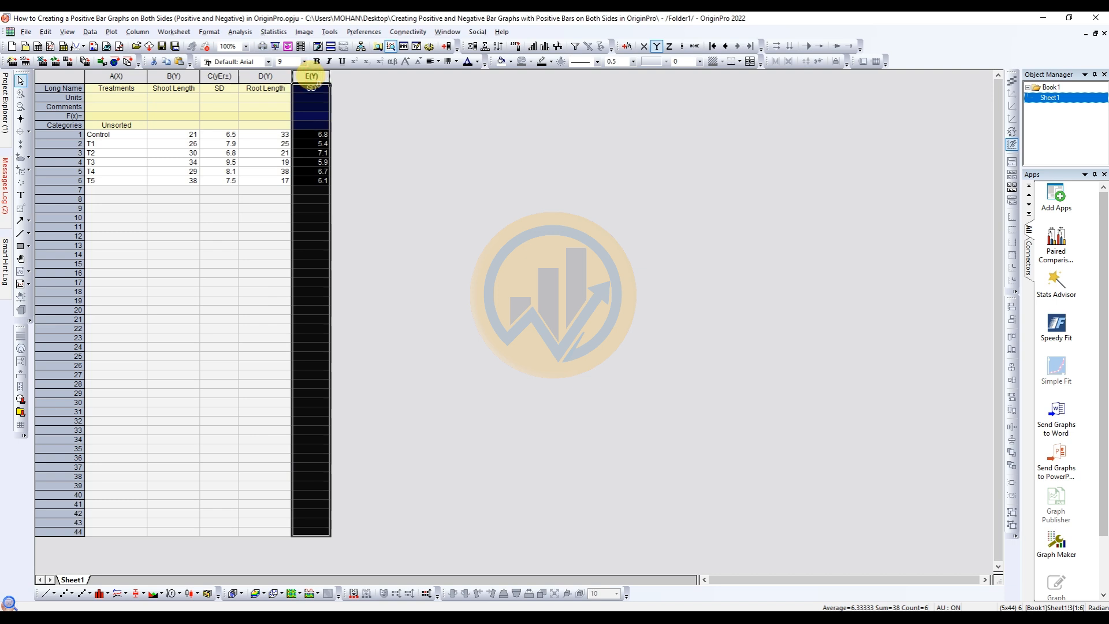
pyautogui.rightClick(311, 75)
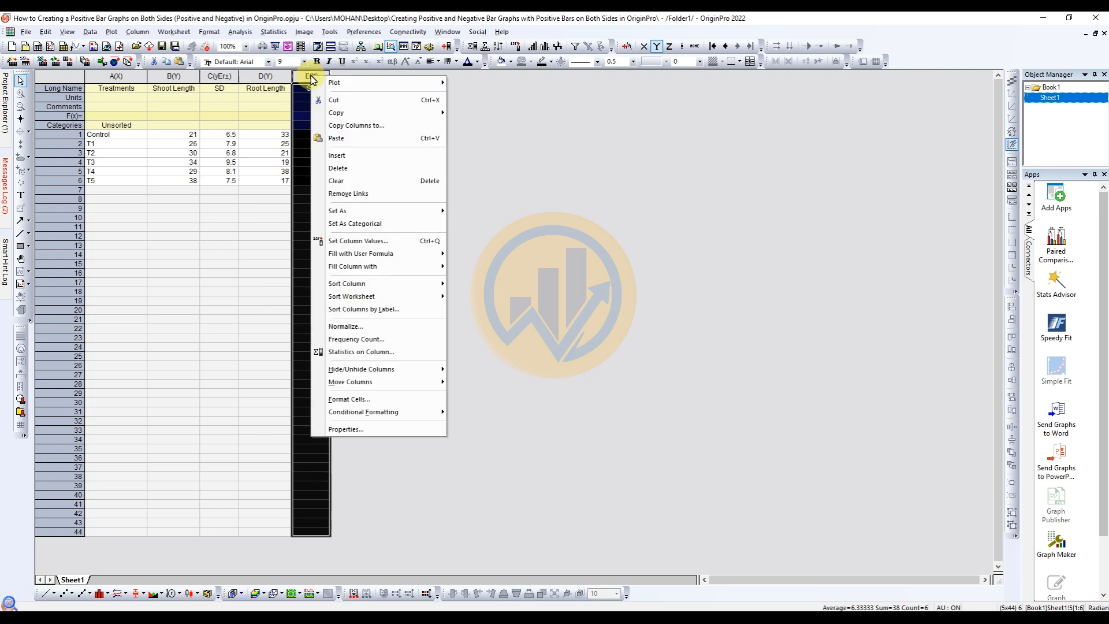
pyautogui.moveTo(364, 213)
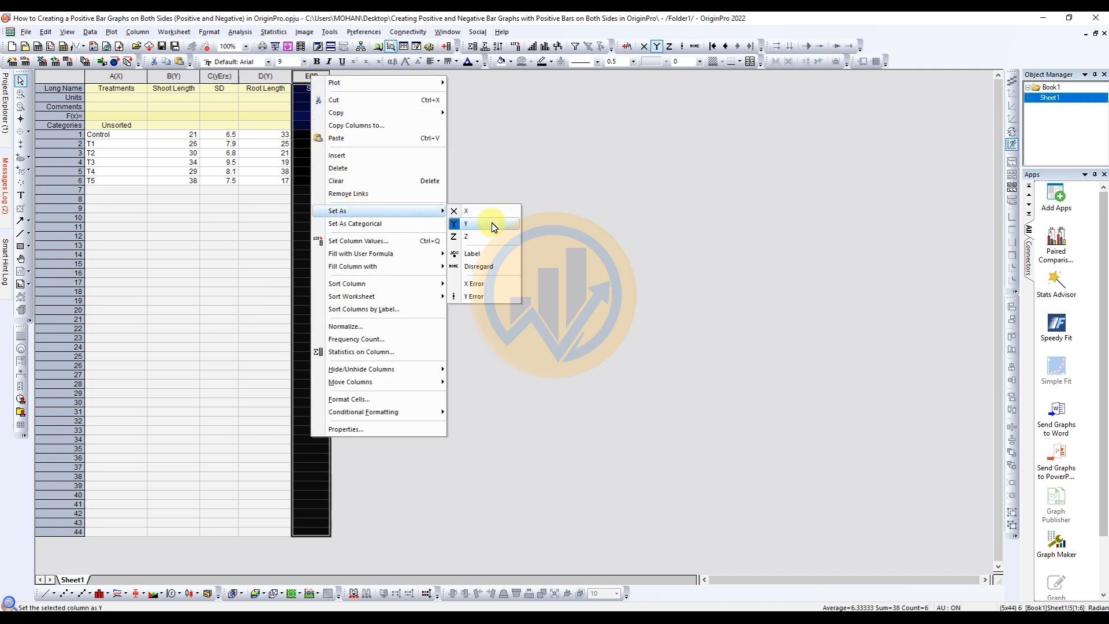
pyautogui.click(492, 305)
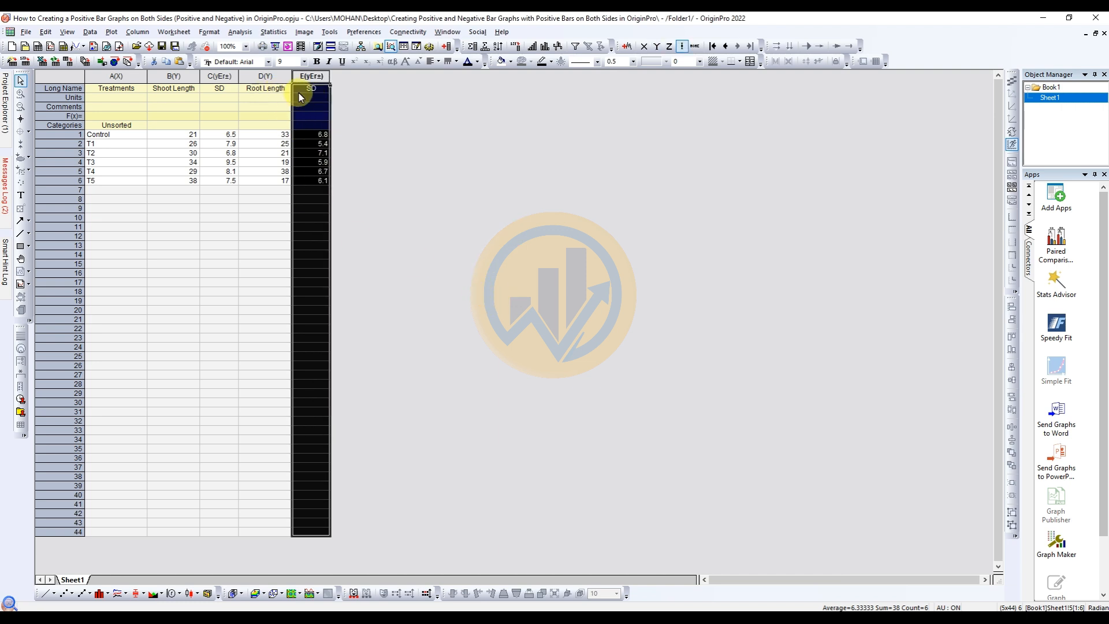
pyautogui.click(220, 91)
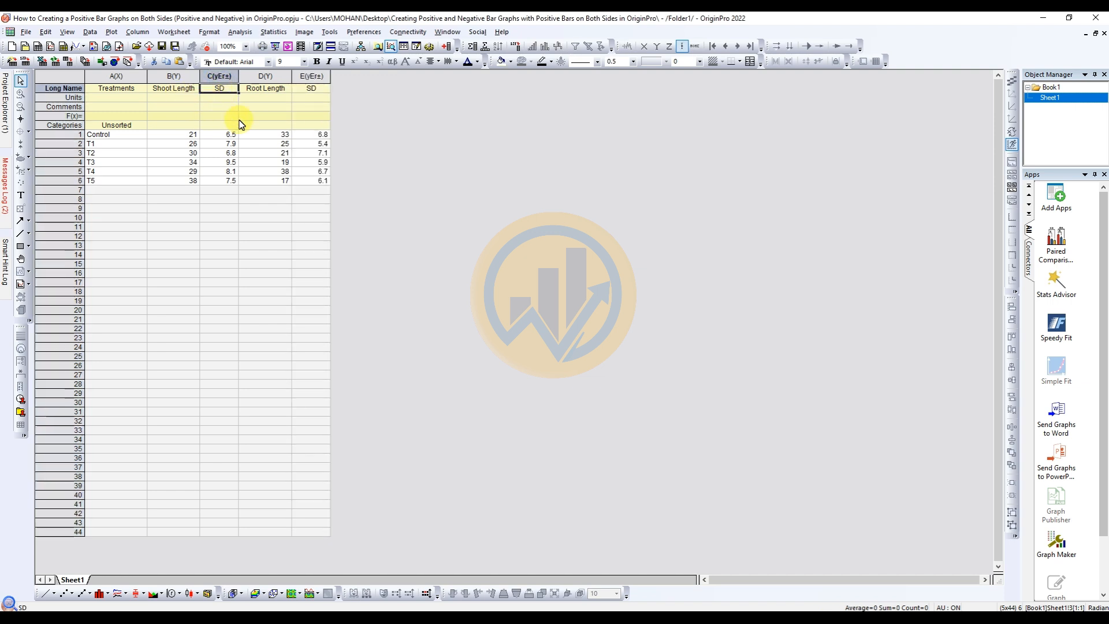
# - Make the Root Length values in rows 1 to 6 negative: -33, -25, -21, -19, -38 and -17
pyautogui.click(273, 137)
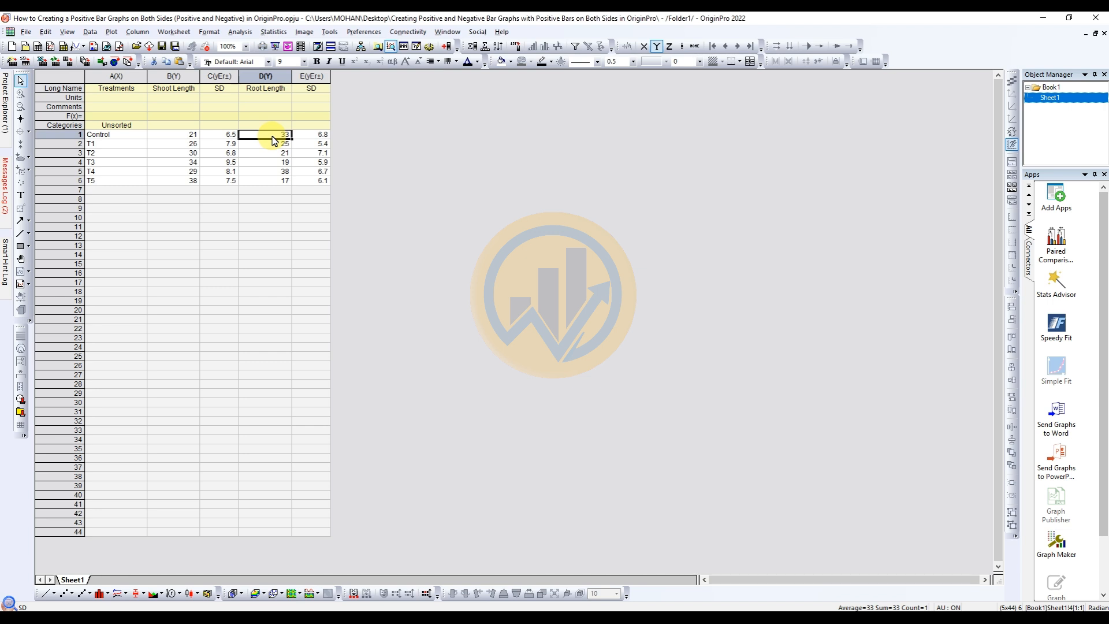
pyautogui.write('-3')
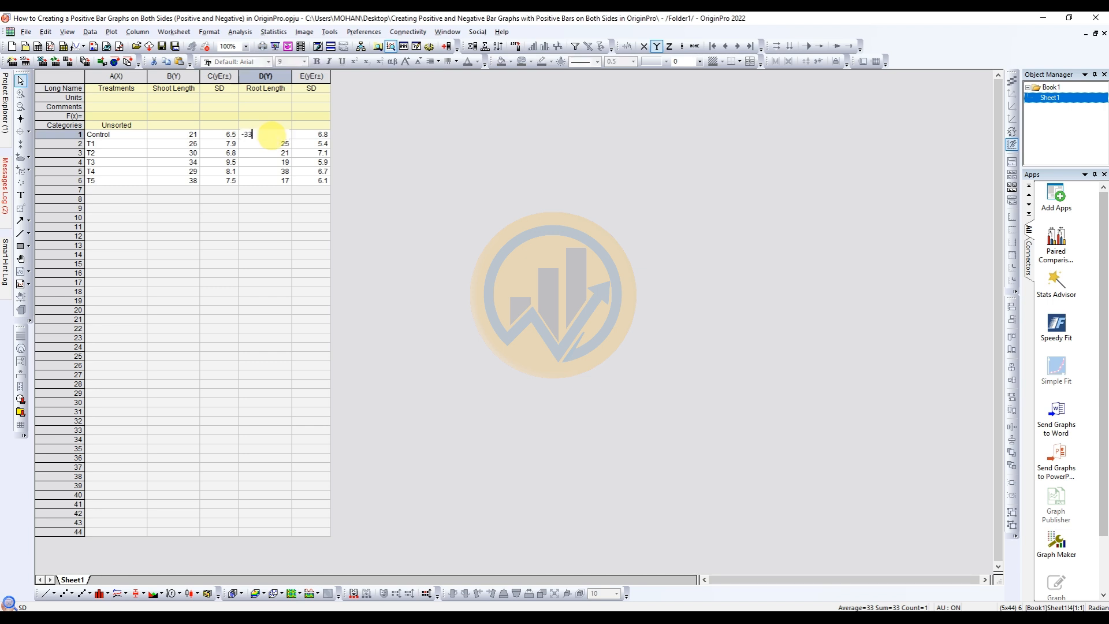
pyautogui.write('3')
pyautogui.press('Return')
pyautogui.write('-25')
pyautogui.press('Return')
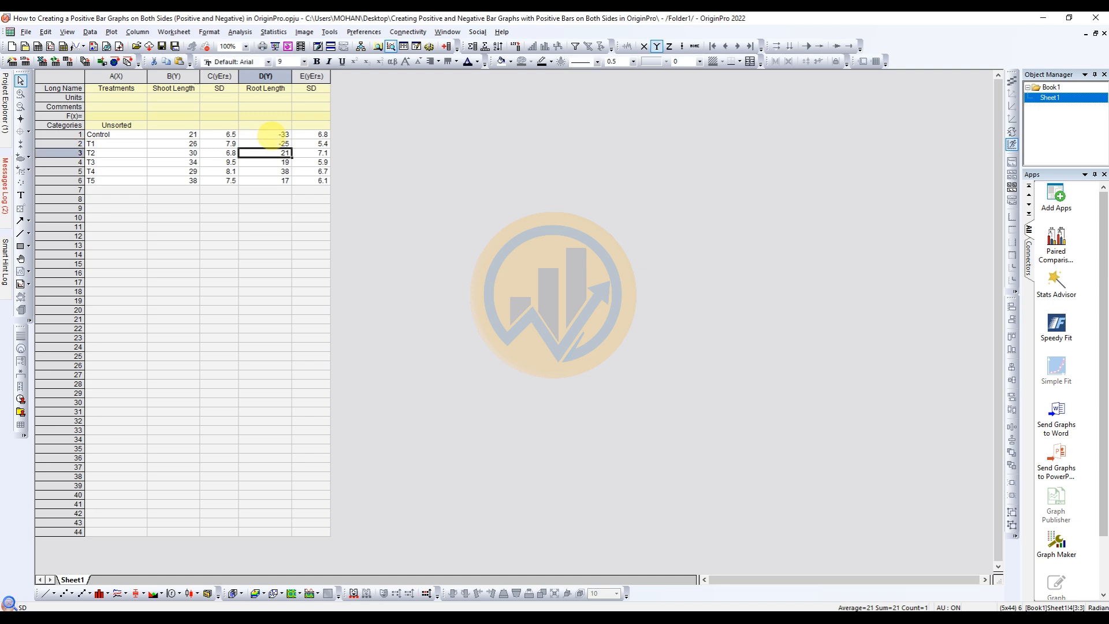
pyautogui.press('BackSpace')
pyautogui.press('Return')
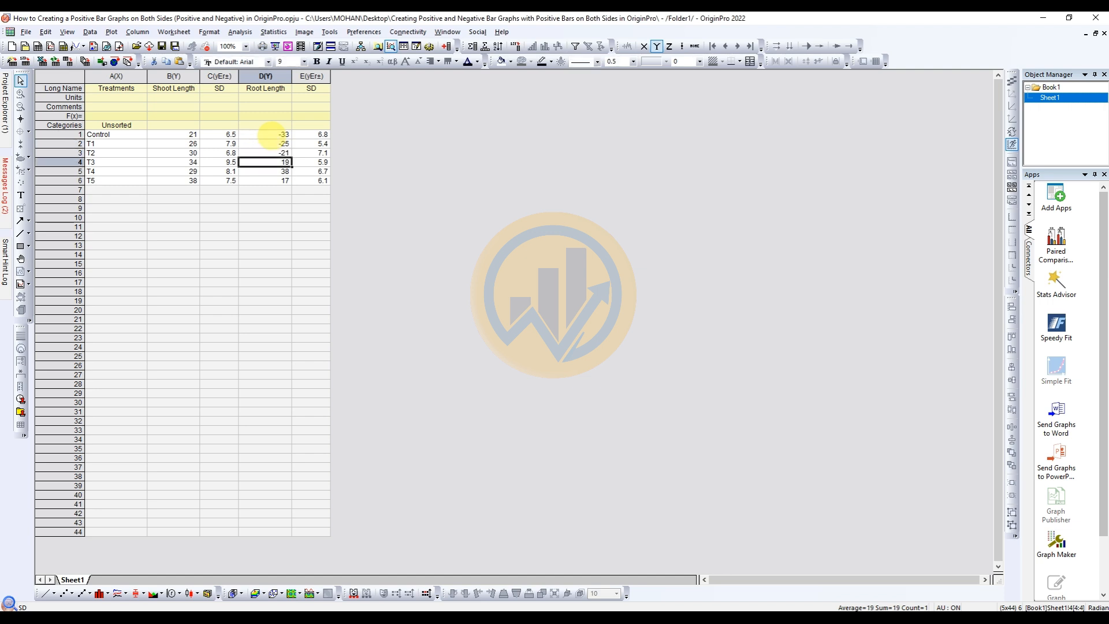
pyautogui.press('BackSpace')
pyautogui.press('Return')
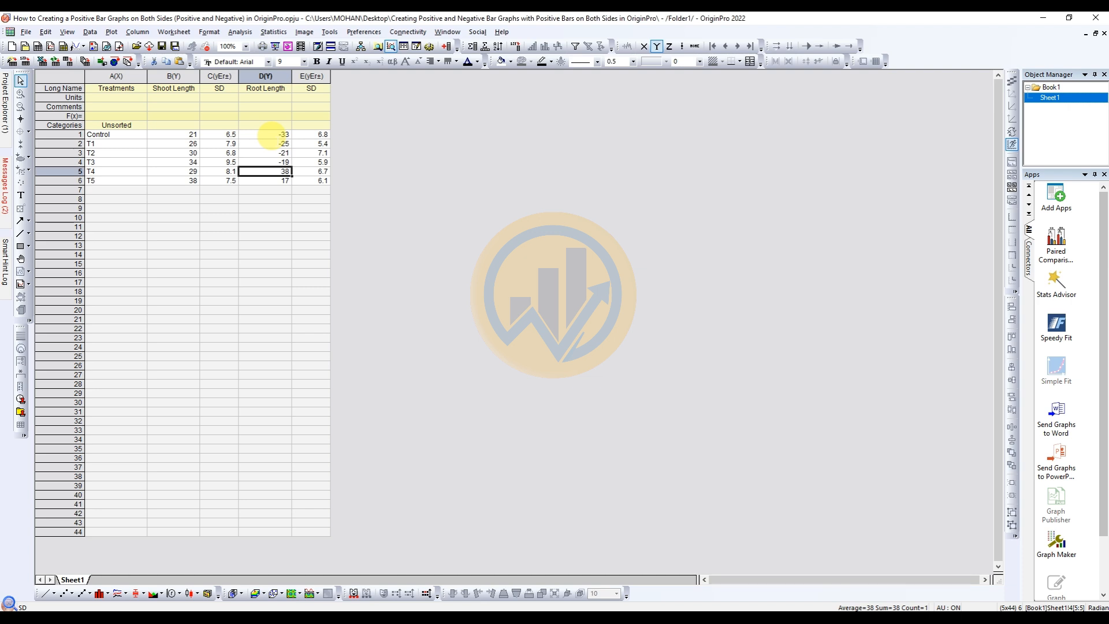
pyautogui.press('BackSpace')
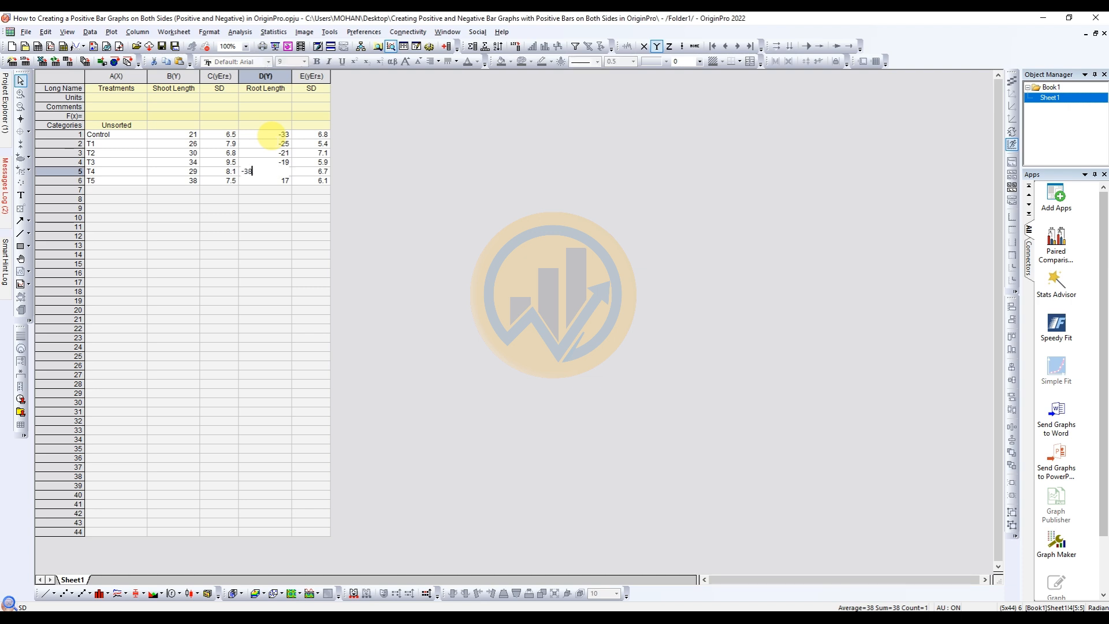
pyautogui.press('Return')
pyautogui.press('BackSpace')
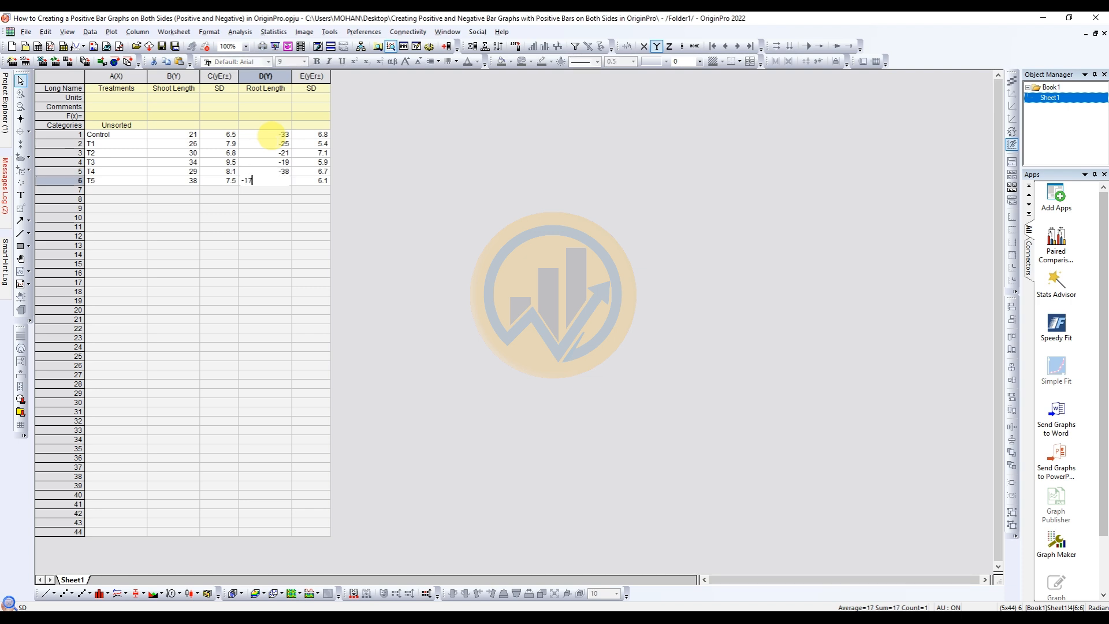
pyautogui.click(409, 170)
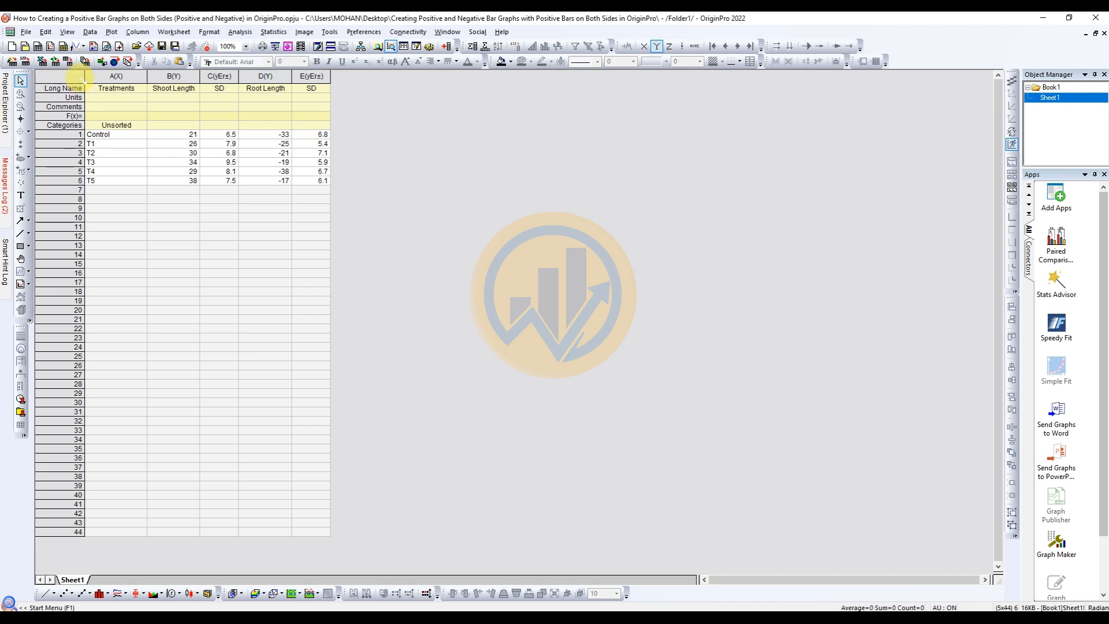
# - Plot the entire worksheet as a Stacked Column graph
pyautogui.click(77, 77)
pyautogui.click(111, 32)
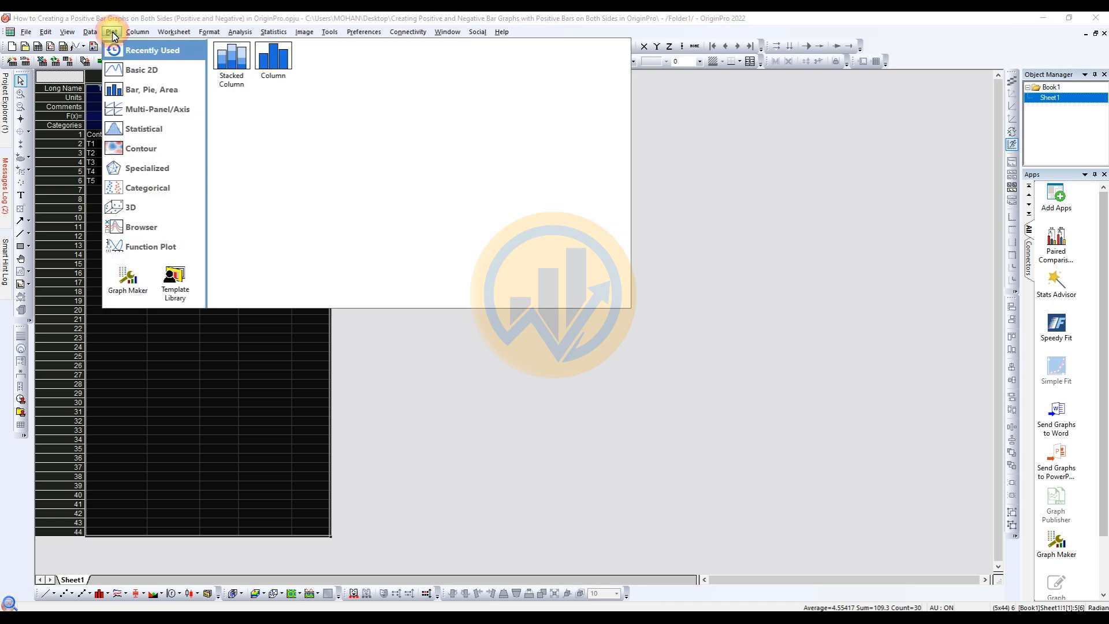
pyautogui.moveTo(123, 88)
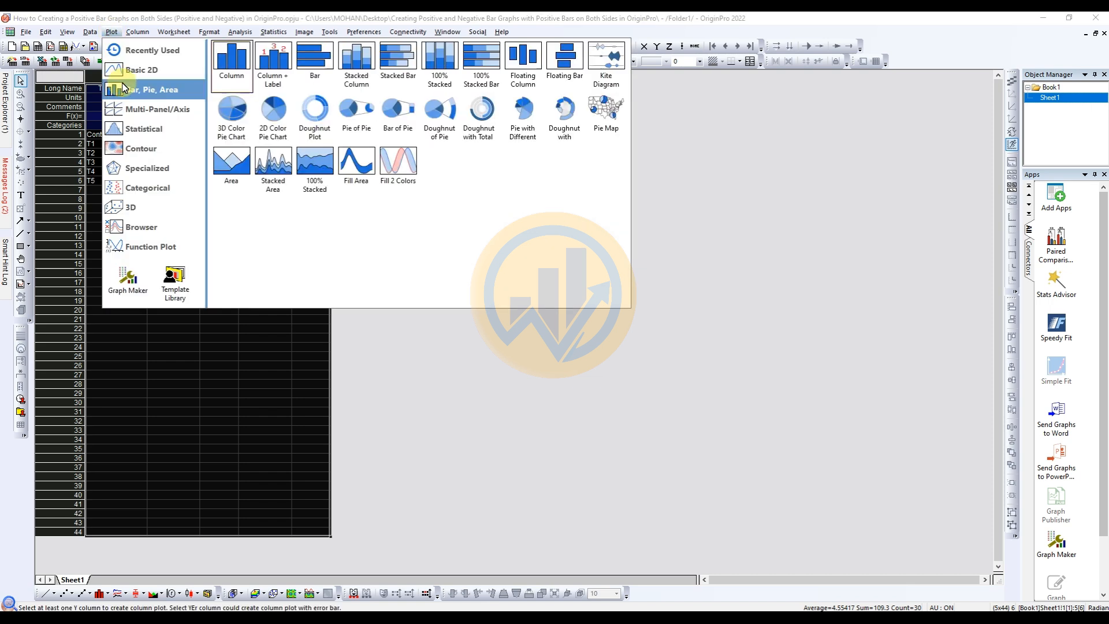
pyautogui.click(365, 78)
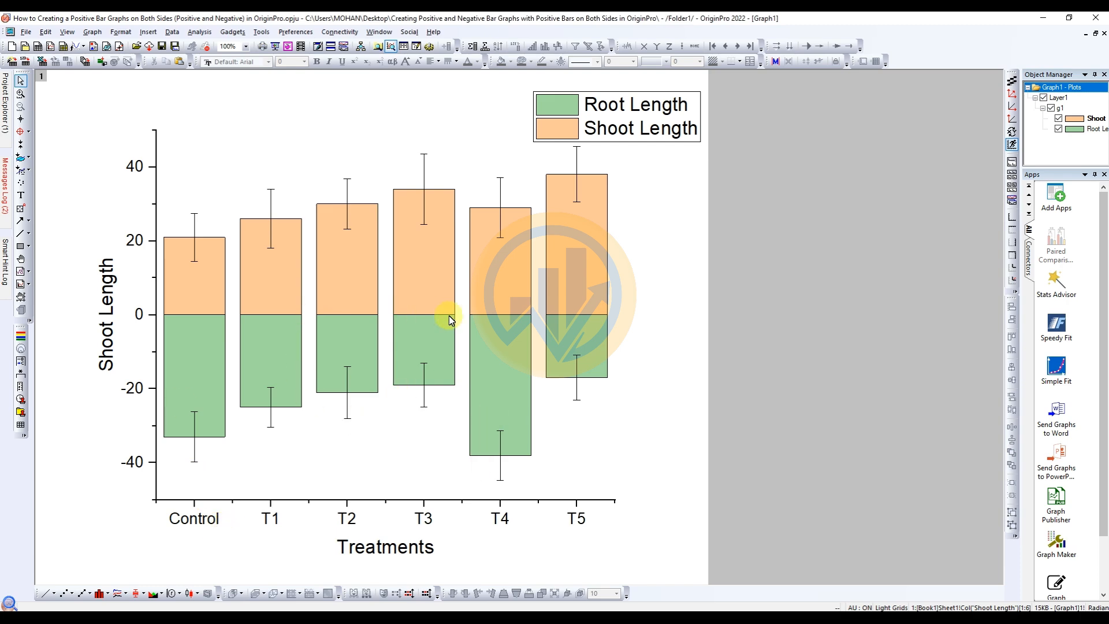
# - Apply the Bold2 increment color list to the fill of the stacked columns
pyautogui.doubleClick(275, 280)
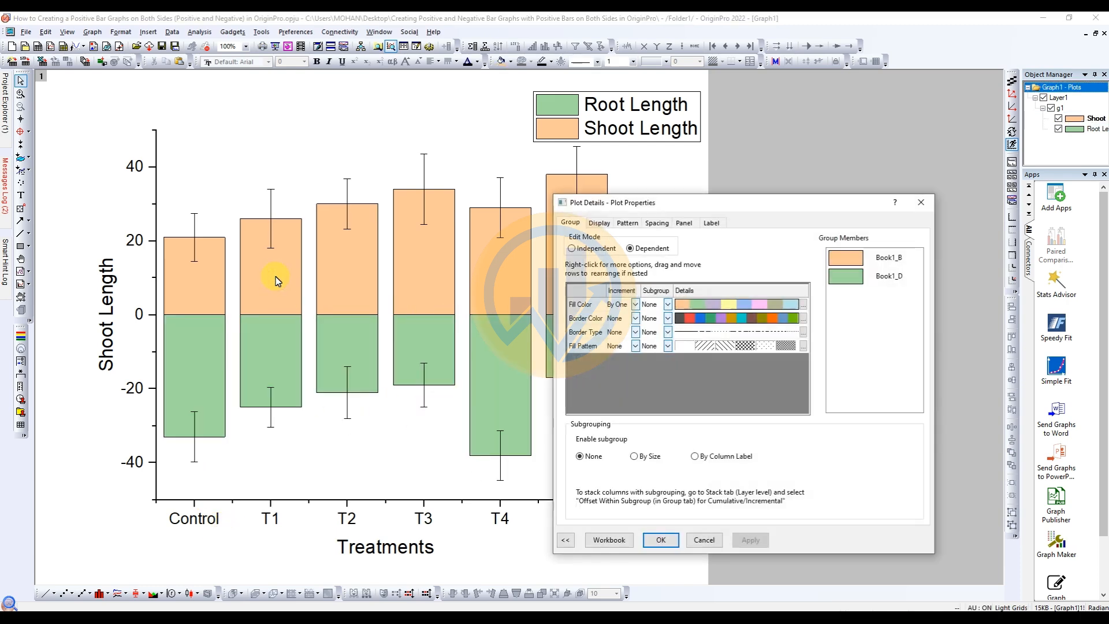
pyautogui.moveTo(718, 202); pyautogui.dragTo(686, 142)
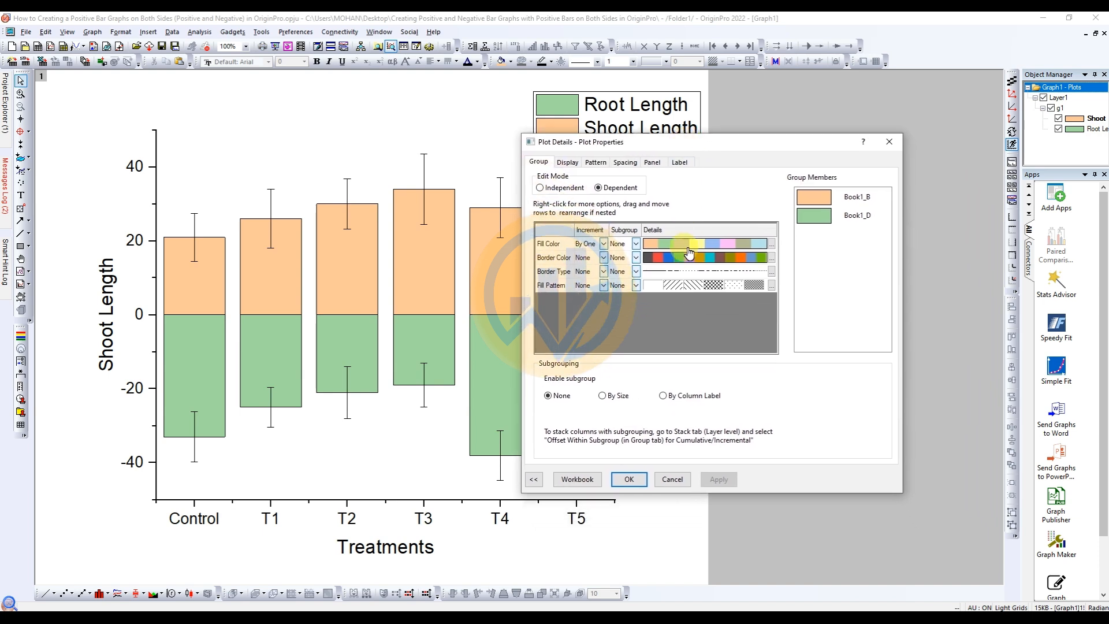
pyautogui.click(567, 163)
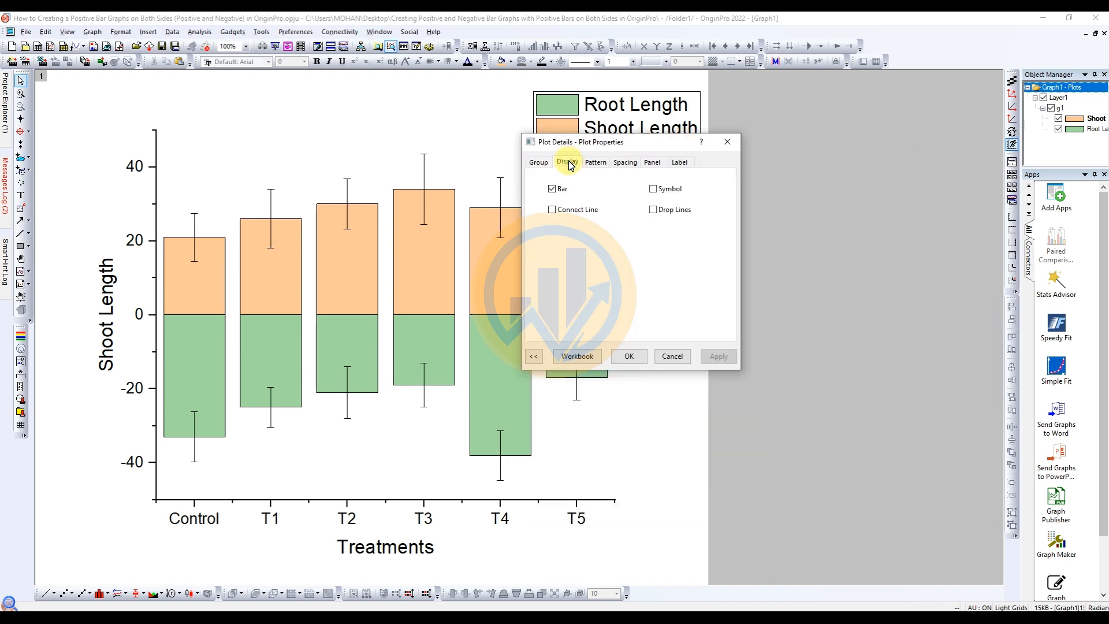
pyautogui.click(598, 164)
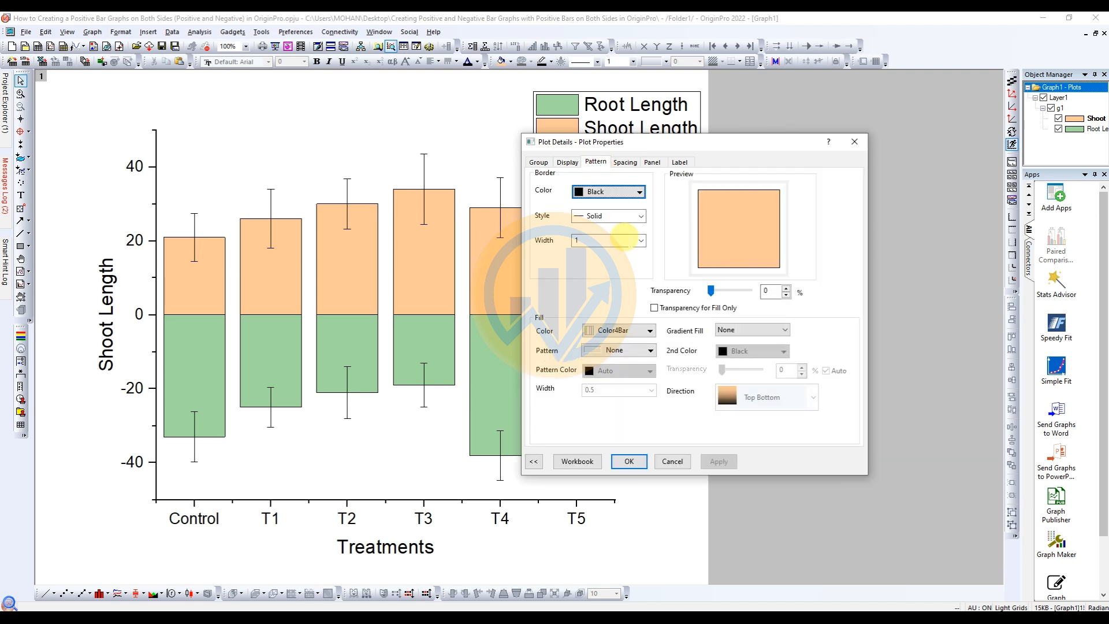
pyautogui.click(648, 331)
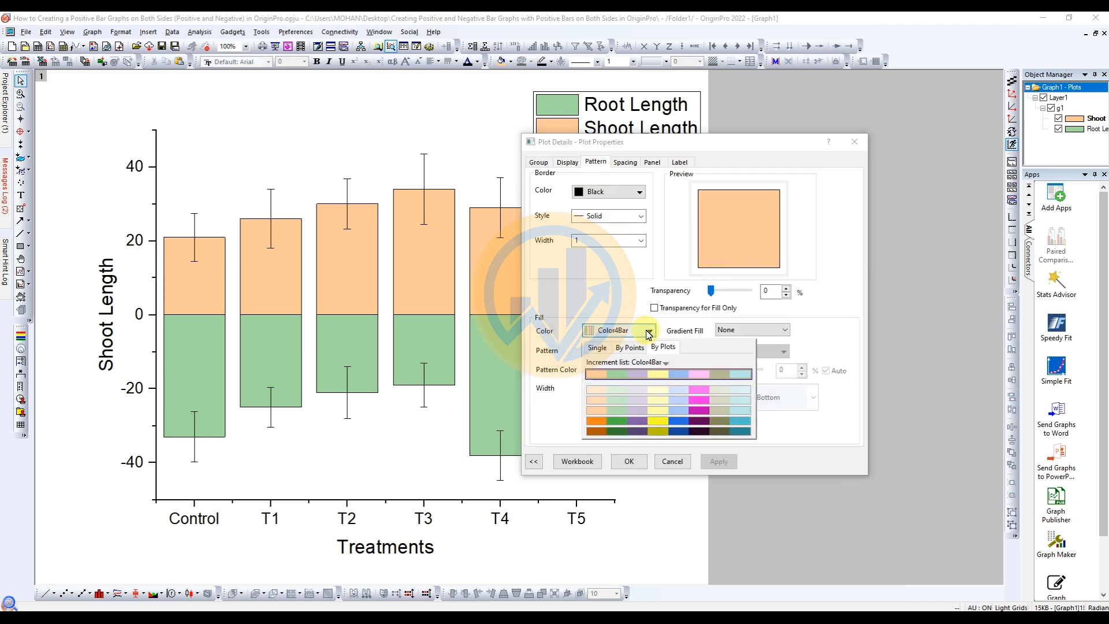
pyautogui.click(667, 363)
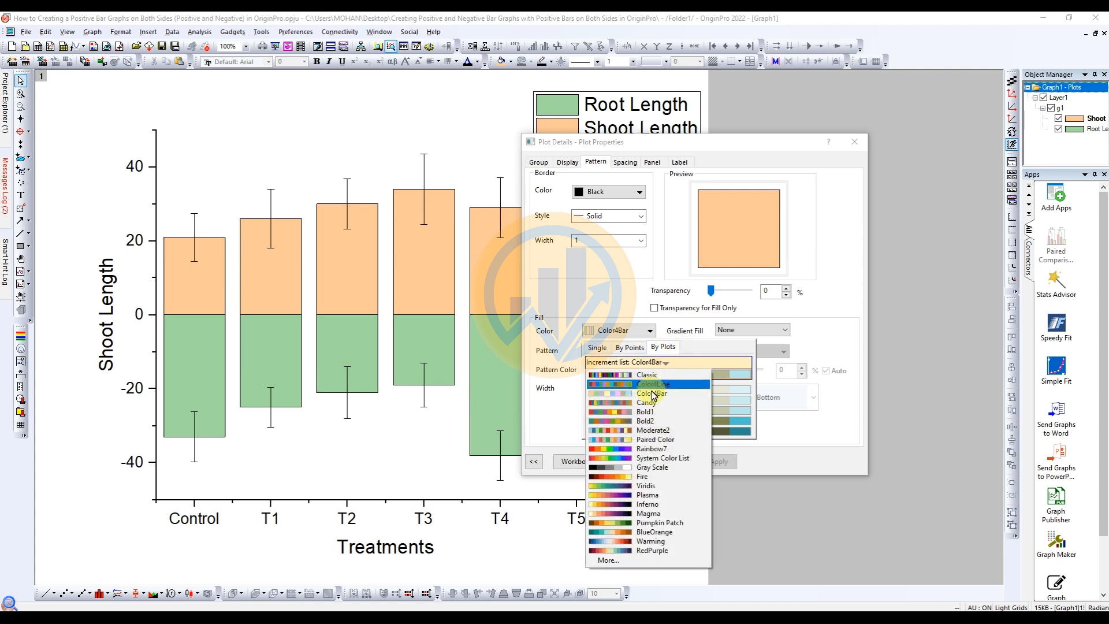
pyautogui.click(650, 422)
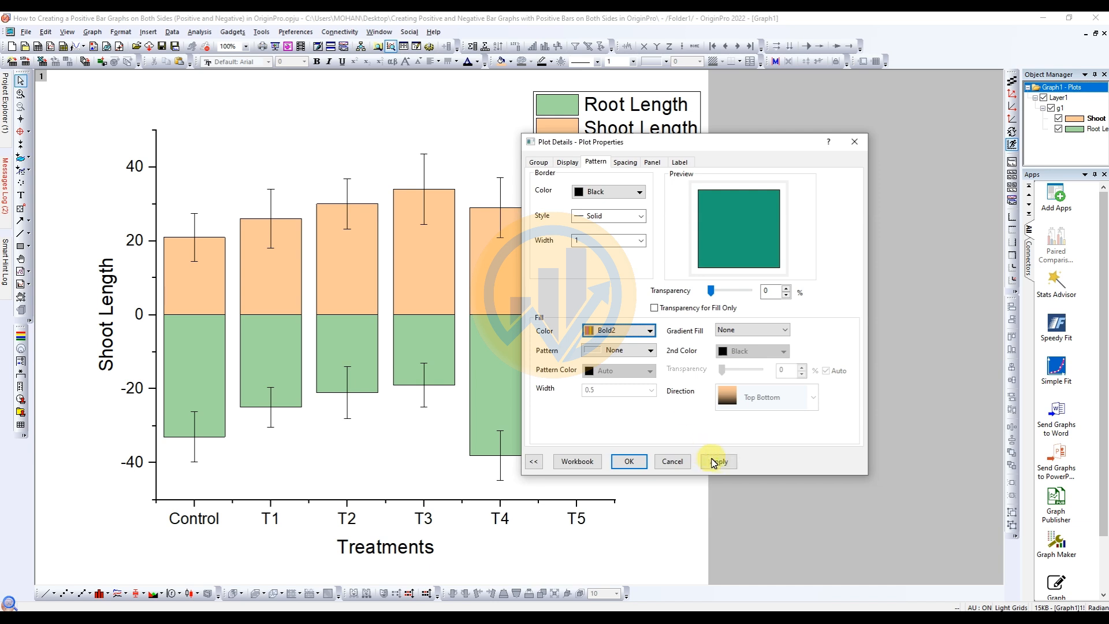
pyautogui.click(722, 461)
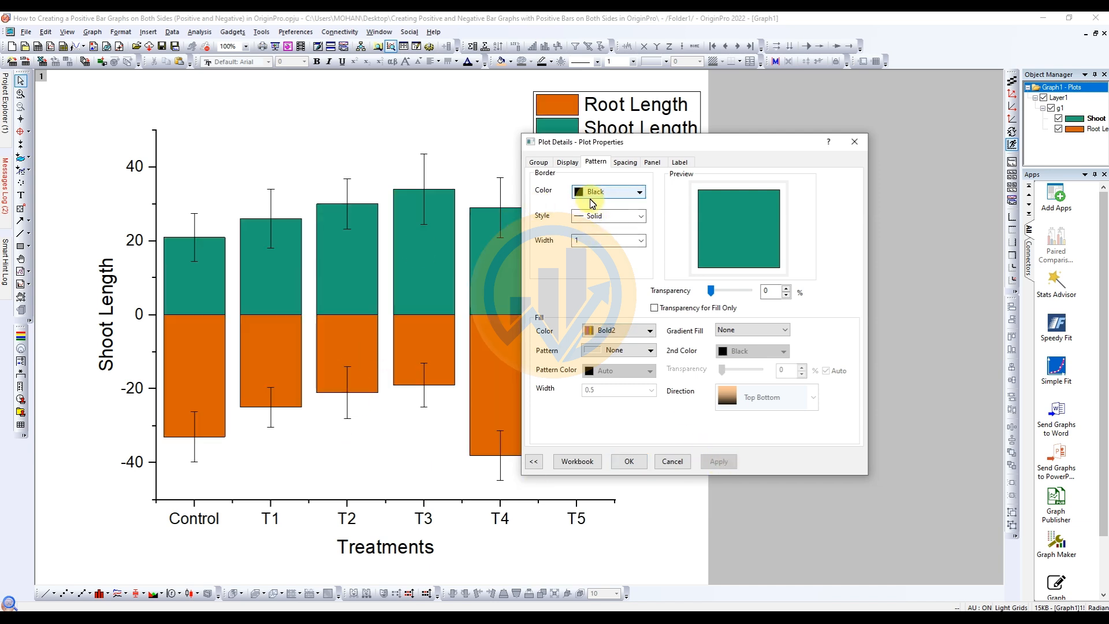
# - Set the columns' border color to black and border width to 1.5, and apply the changes
pyautogui.click(631, 192)
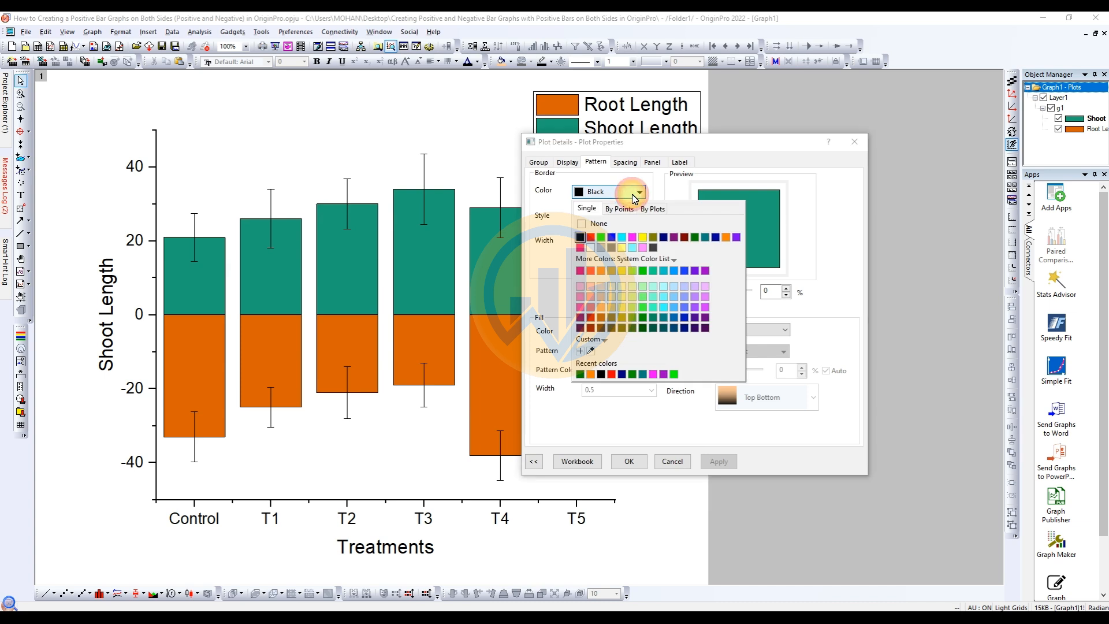
pyautogui.click(579, 237)
pyautogui.click(640, 240)
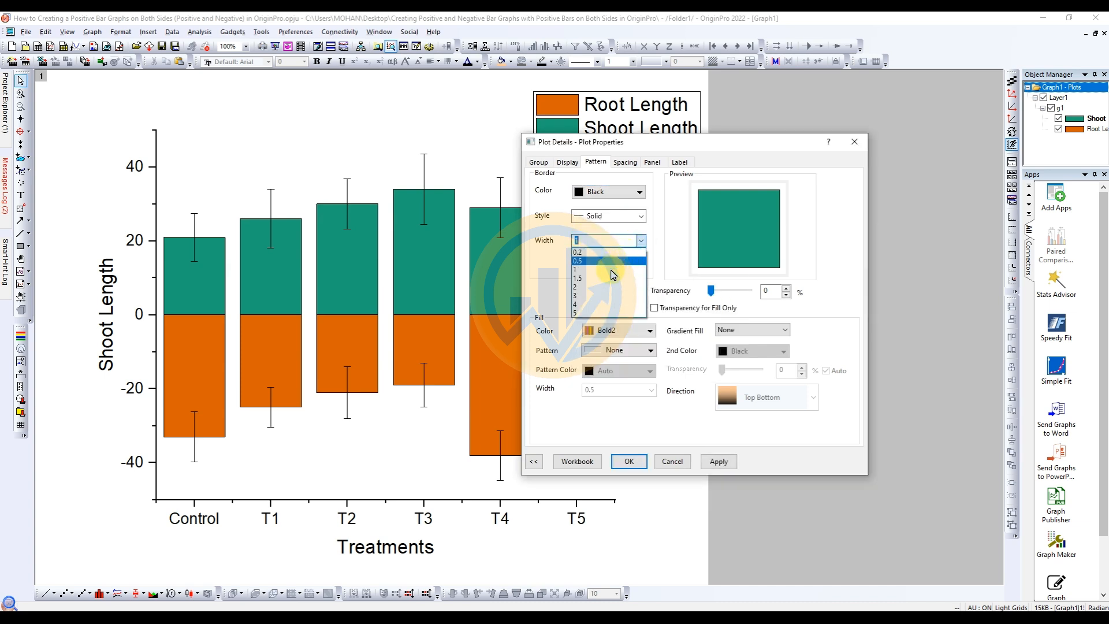
pyautogui.click(605, 278)
pyautogui.click(718, 460)
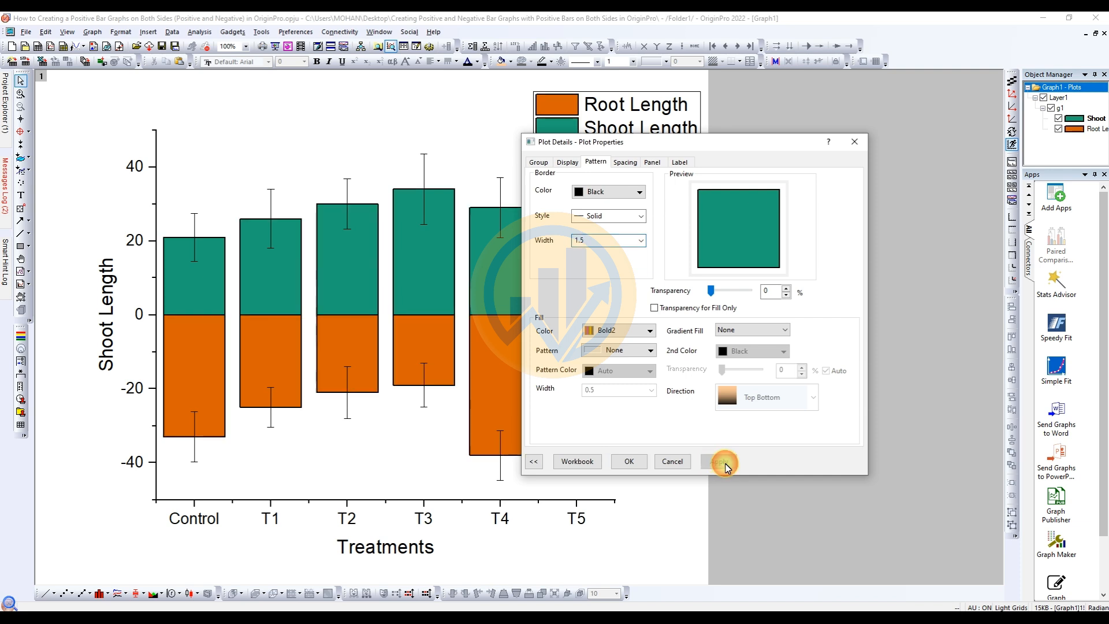
pyautogui.click(629, 461)
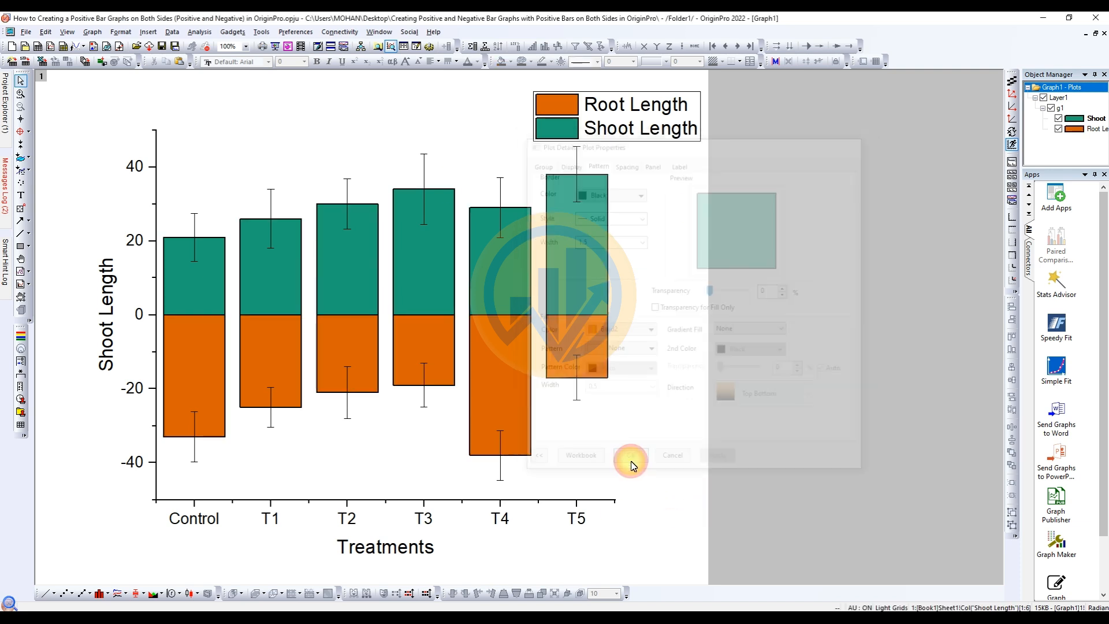
# - Set the Root Length error bars to line width 1.5 and cap width 15, and apply the changes
pyautogui.doubleClick(500, 476)
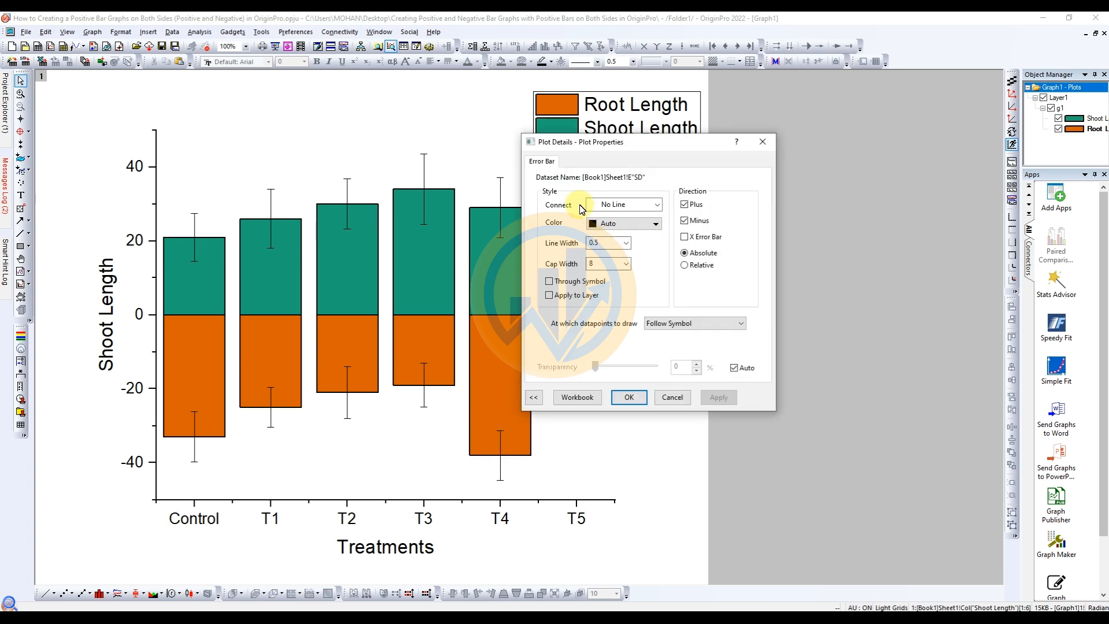
pyautogui.click(625, 243)
pyautogui.click(606, 283)
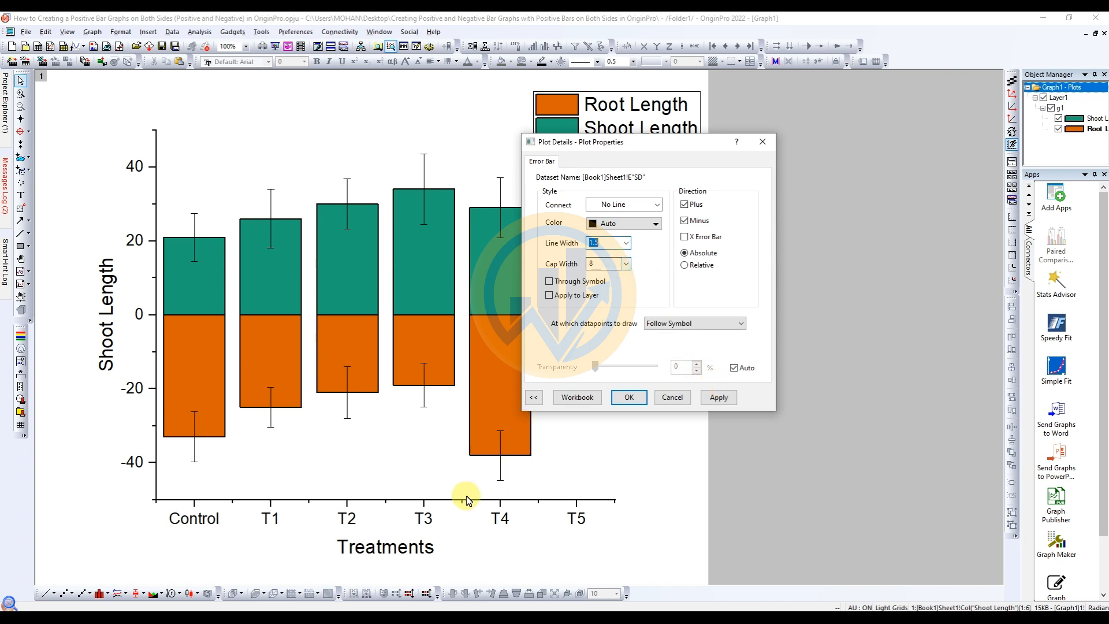
pyautogui.click(627, 264)
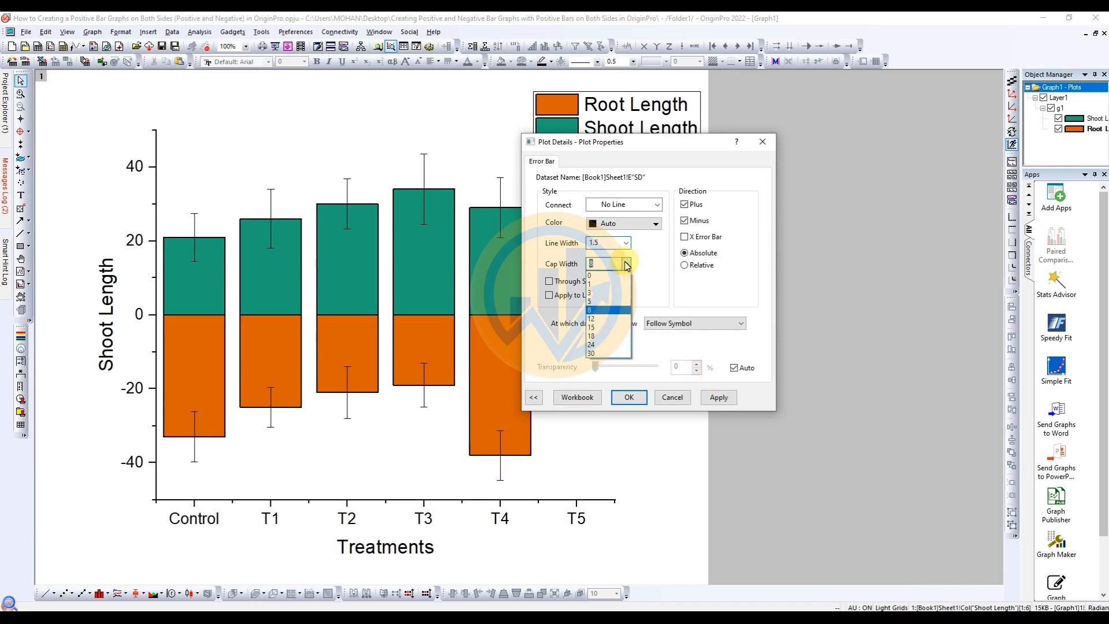
pyautogui.click(595, 327)
pyautogui.click(735, 401)
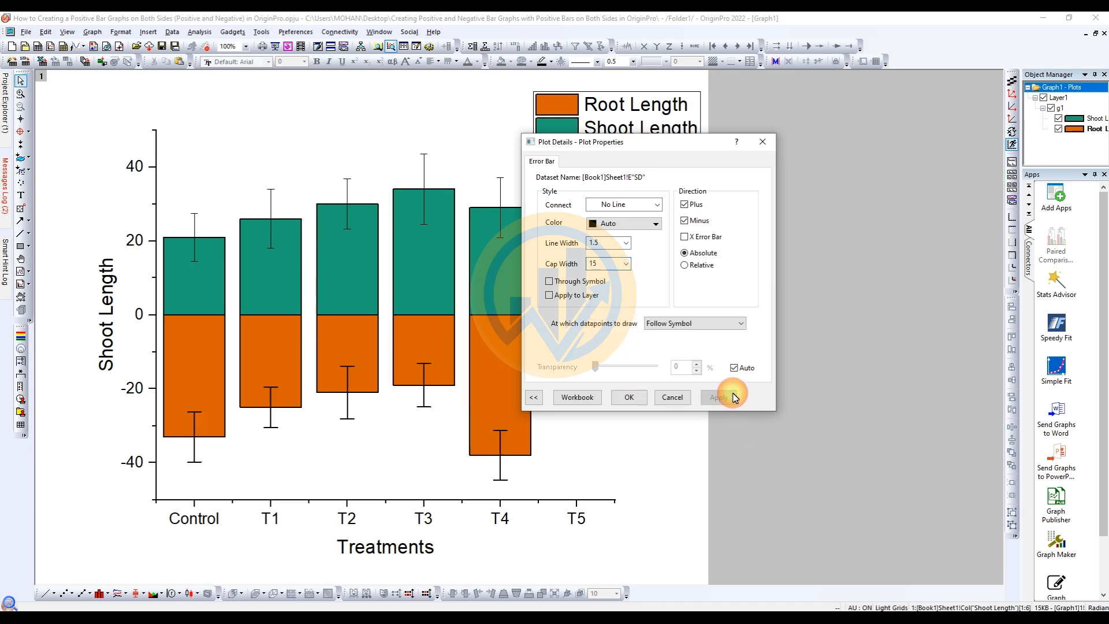
pyautogui.click(629, 398)
# - Set the Shoot Length error bars to line width 1.5 and cap width 15, and apply the changes
pyautogui.moveTo(511, 244)
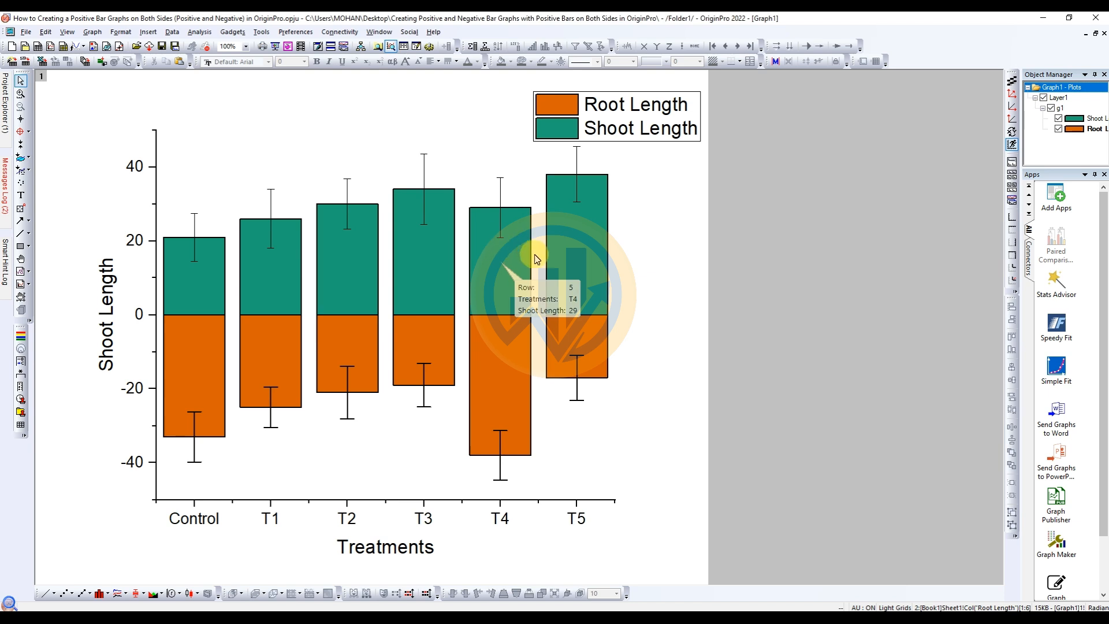
pyautogui.doubleClick(500, 195)
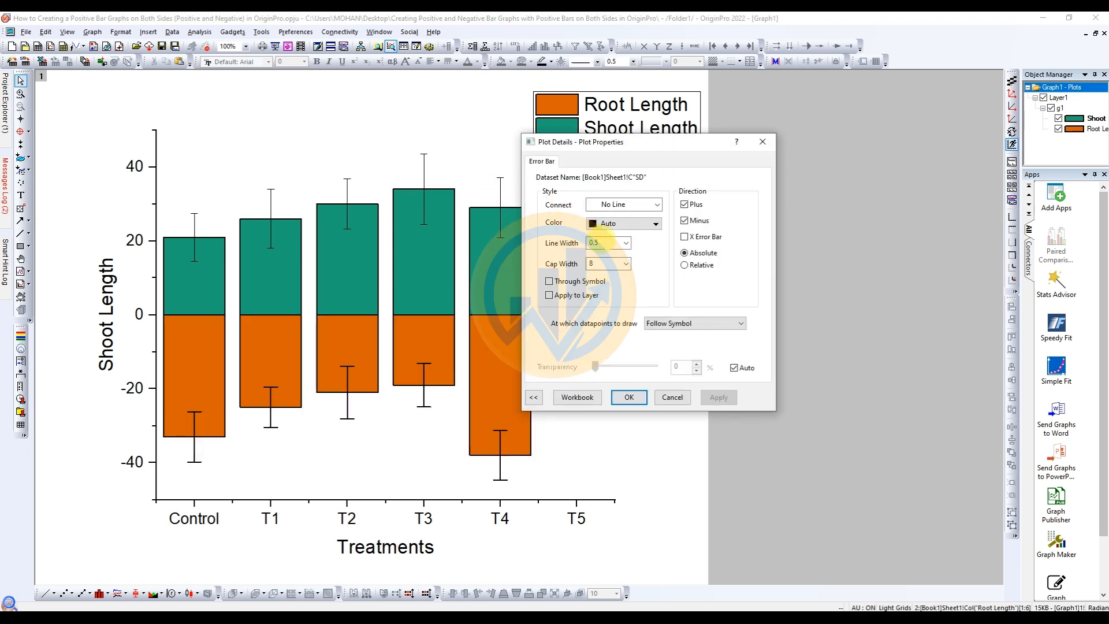
pyautogui.click(627, 244)
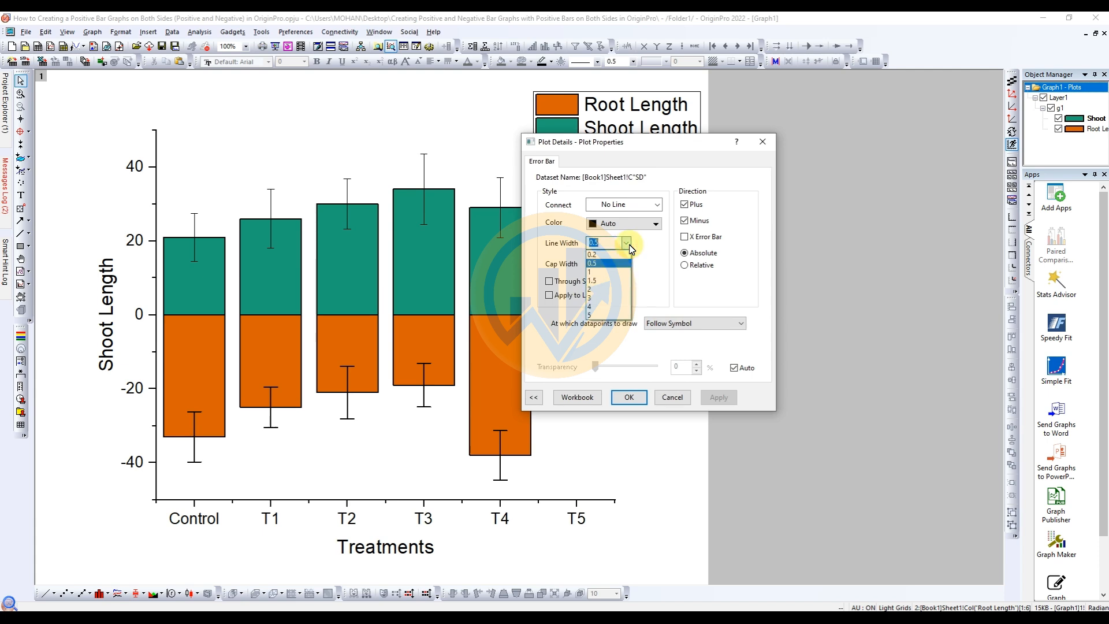
pyautogui.click(598, 285)
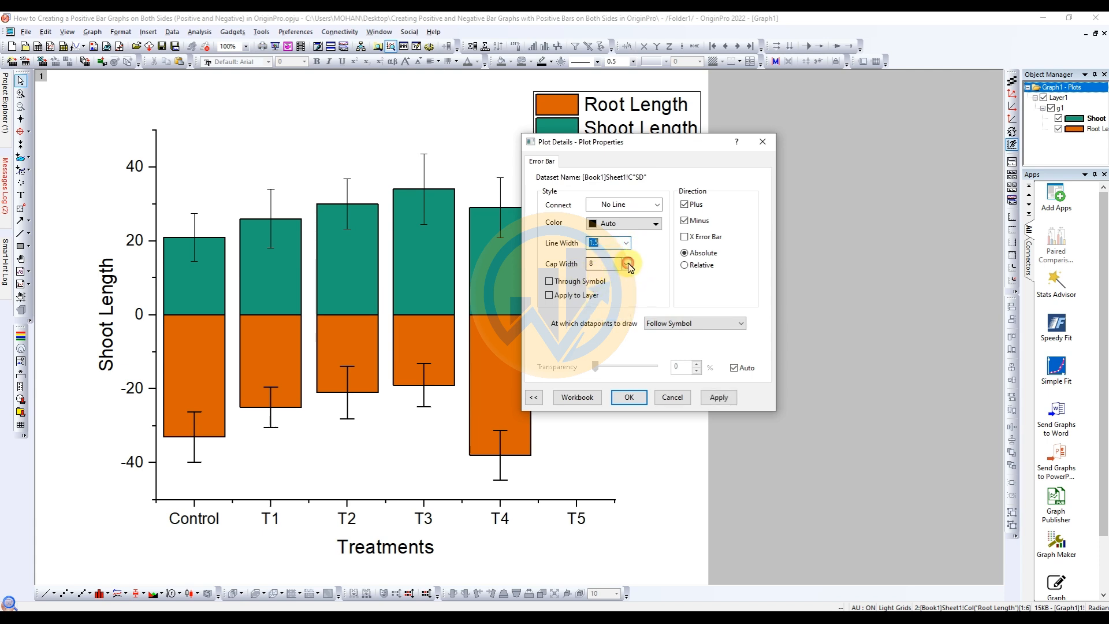
pyautogui.click(625, 263)
pyautogui.click(601, 327)
pyautogui.click(717, 398)
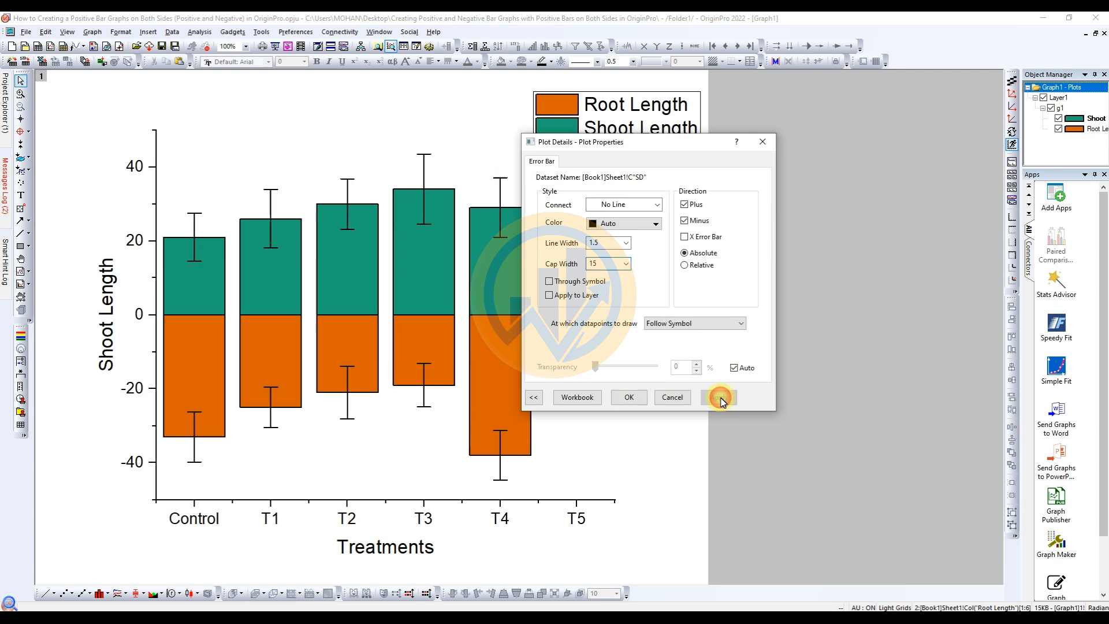
pyautogui.click(630, 398)
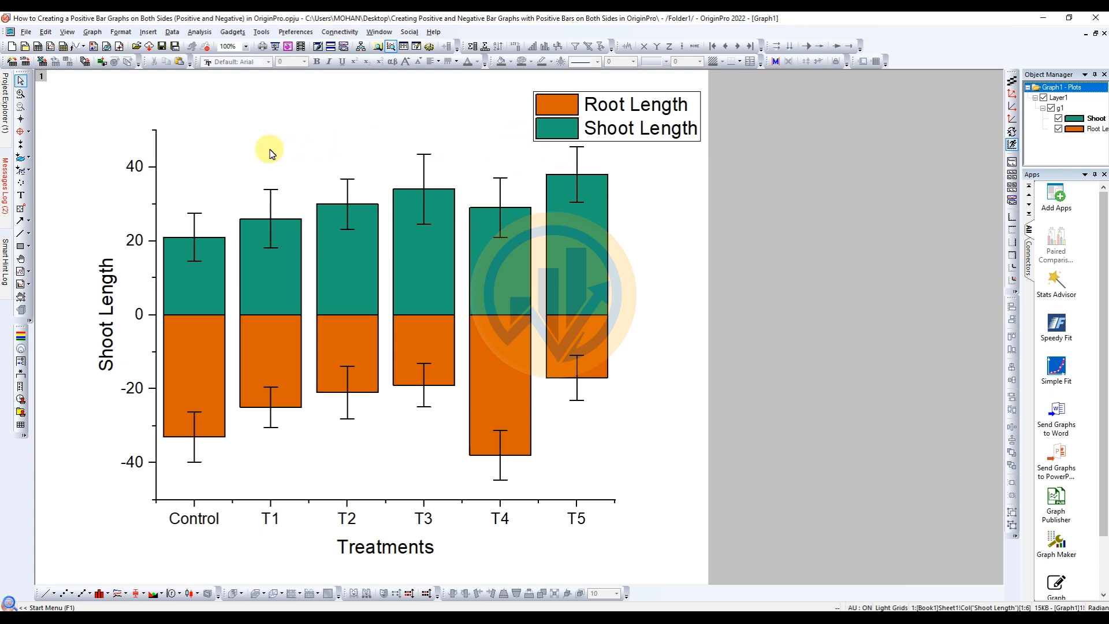
# - Add a top-X right-Y layer to the graph and delete its axis titles and tick labels
pyautogui.click(1010, 258)
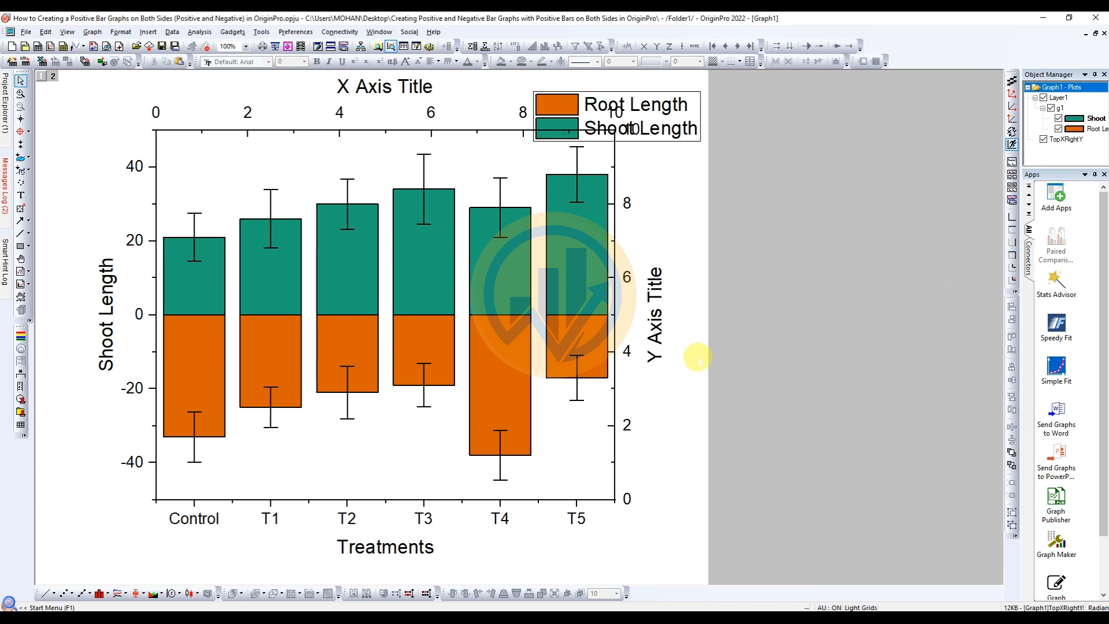
pyautogui.click(658, 336)
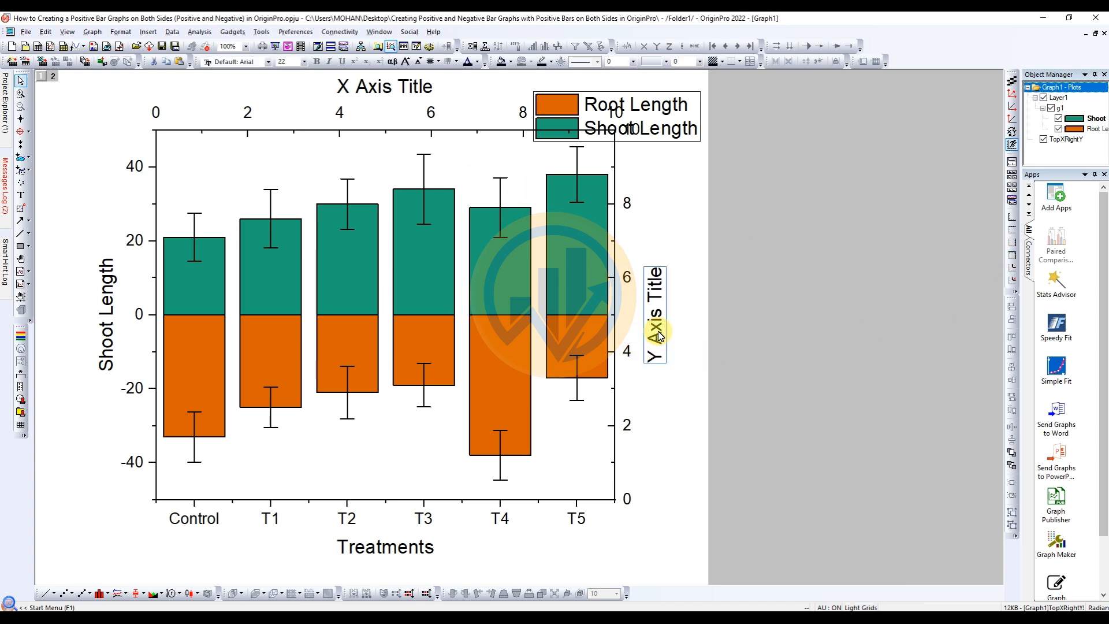
pyautogui.press('Delete')
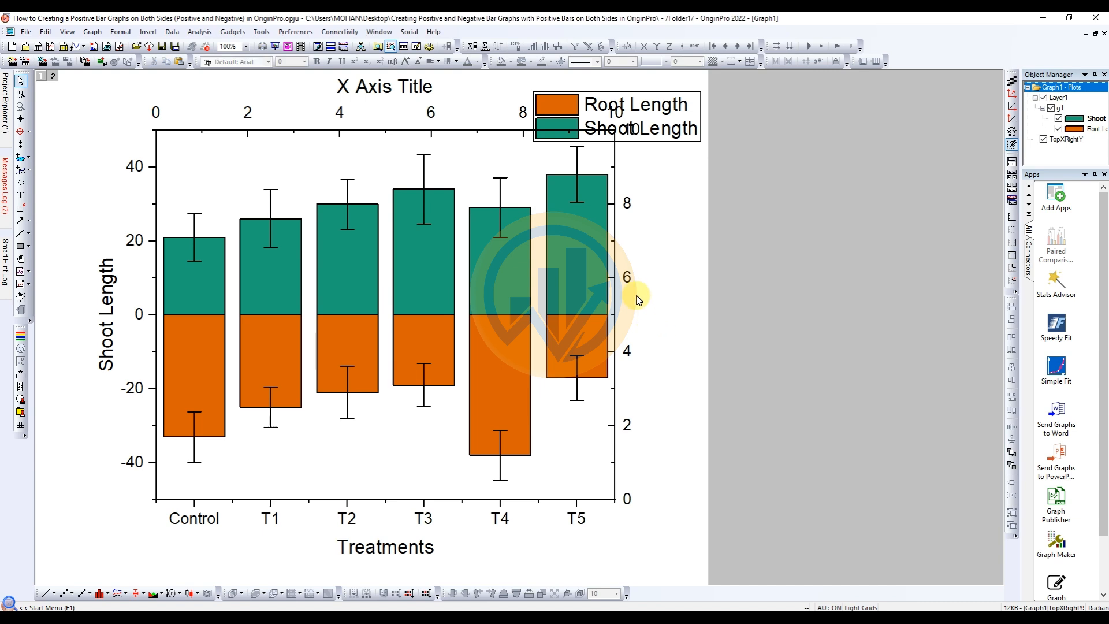
pyautogui.click(431, 114)
pyautogui.press('Delete')
pyautogui.click(416, 106)
pyautogui.press('Delete')
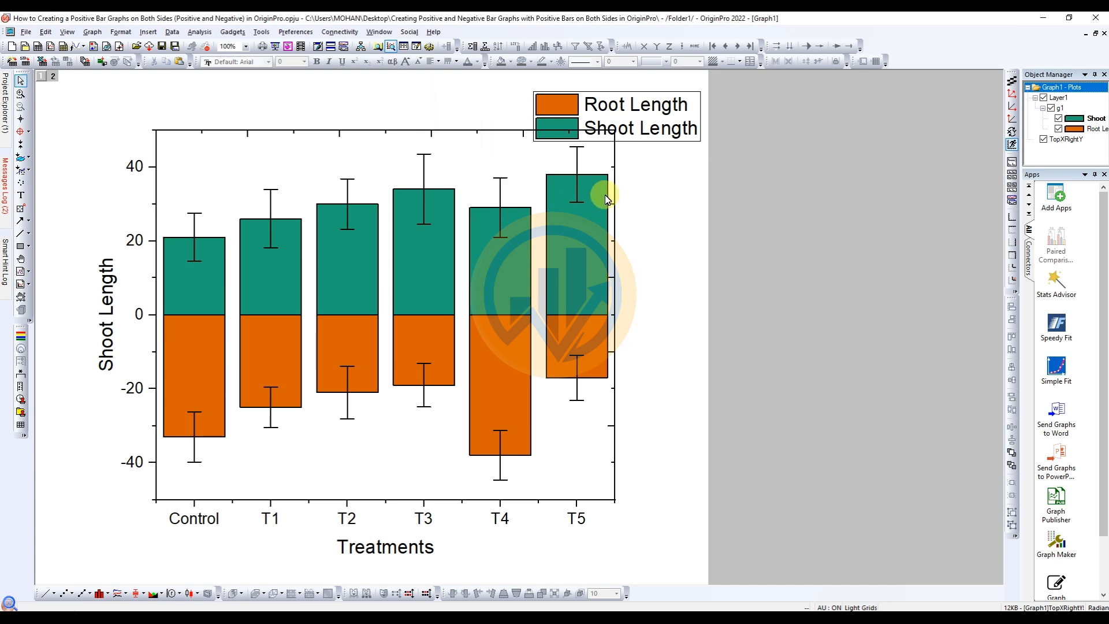
# - Set the major and minor tick styles of layer 2's right axis to None and apply the change
pyautogui.doubleClick(614, 173)
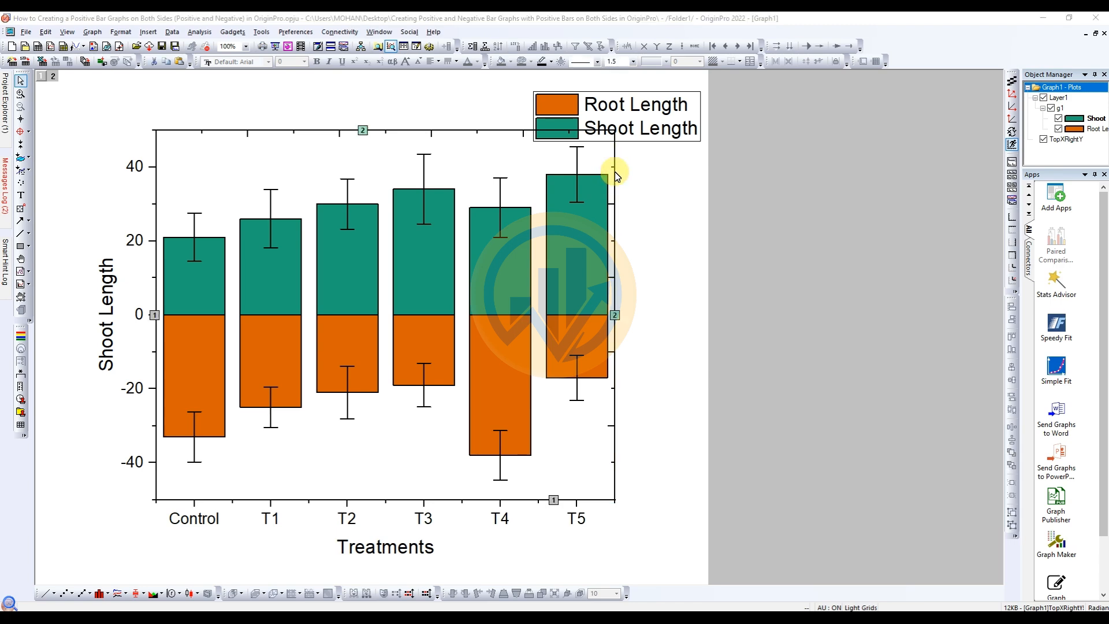
pyautogui.moveTo(877, 69); pyautogui.dragTo(800, 69)
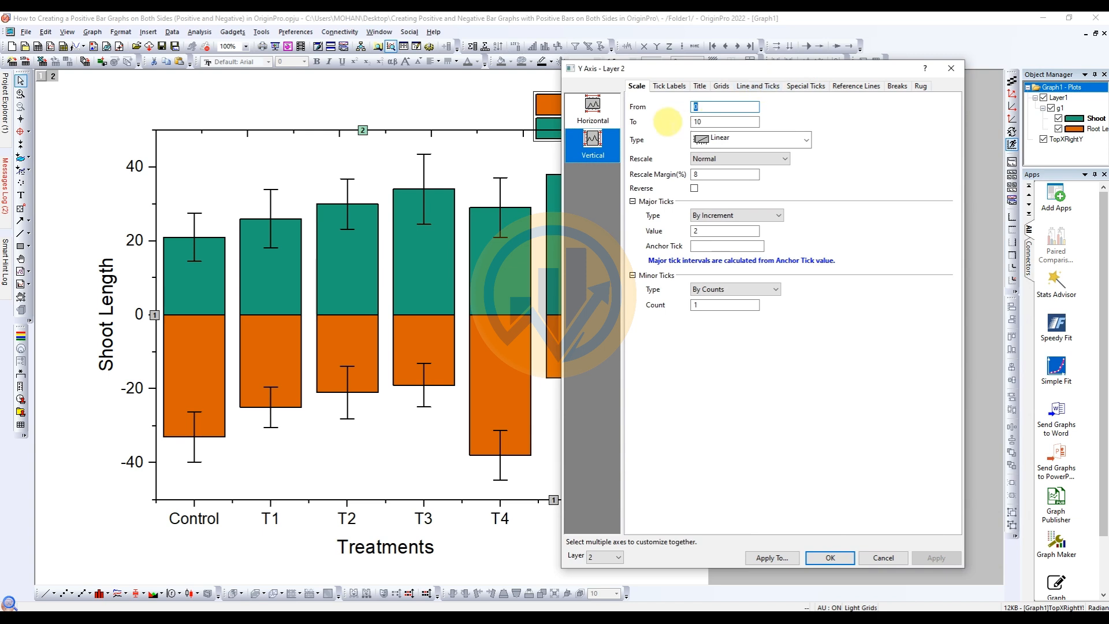
pyautogui.click(761, 86)
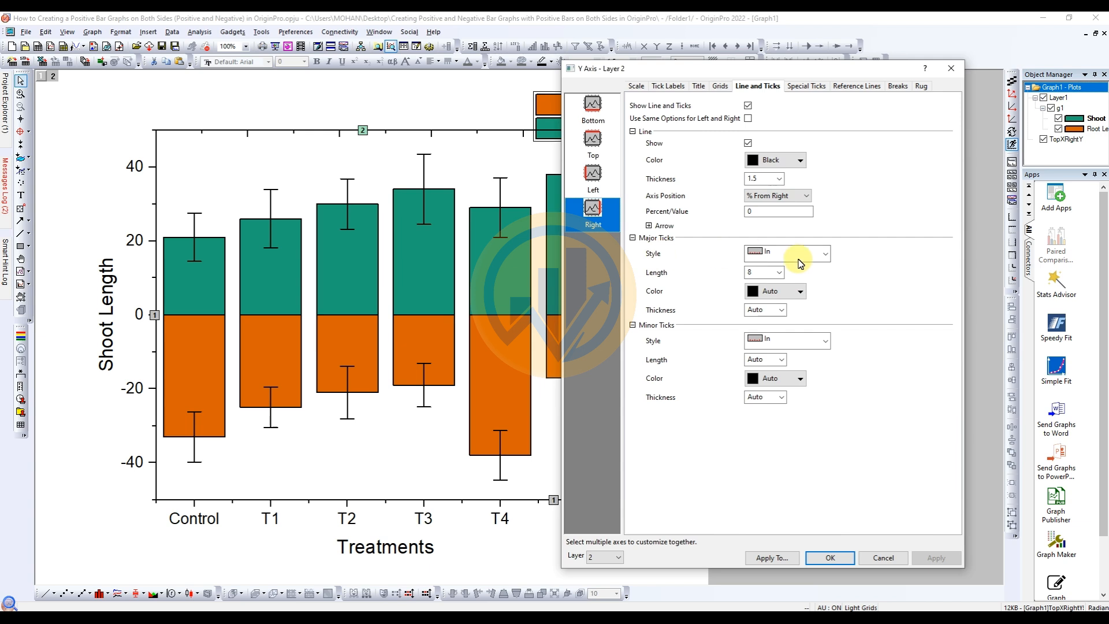
pyautogui.click(829, 258)
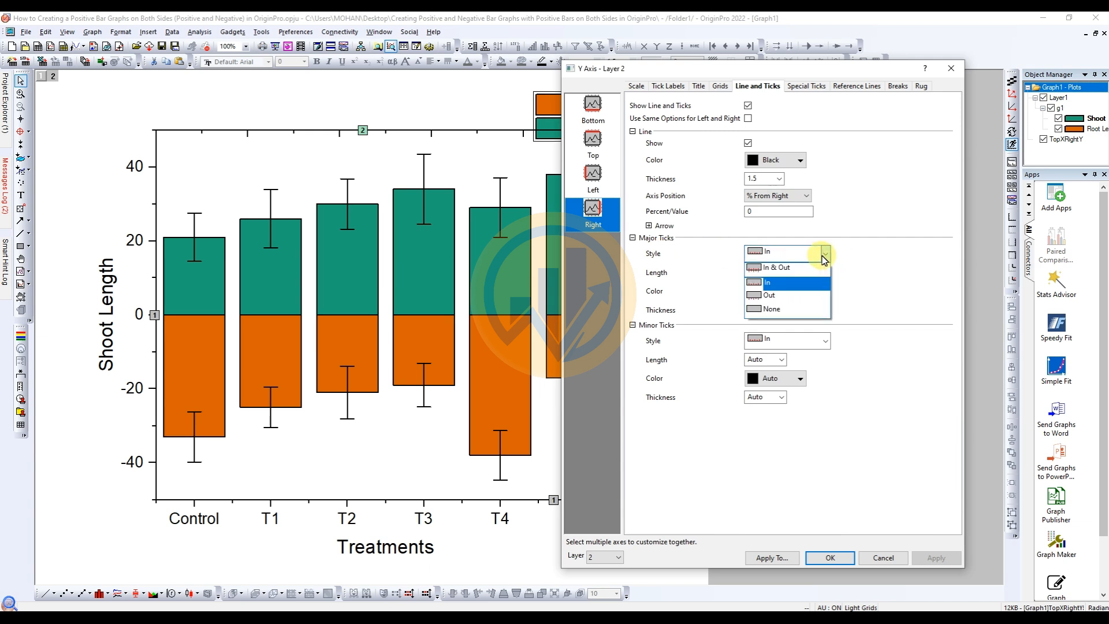
pyautogui.click(768, 308)
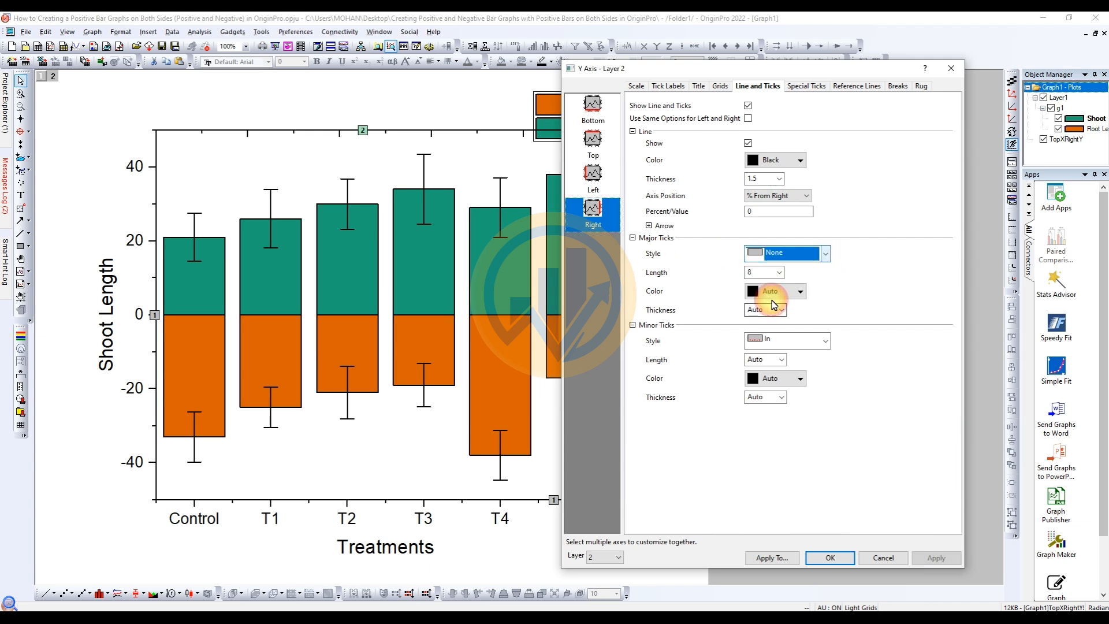
pyautogui.click(827, 343)
pyautogui.click(785, 399)
pyautogui.click(947, 563)
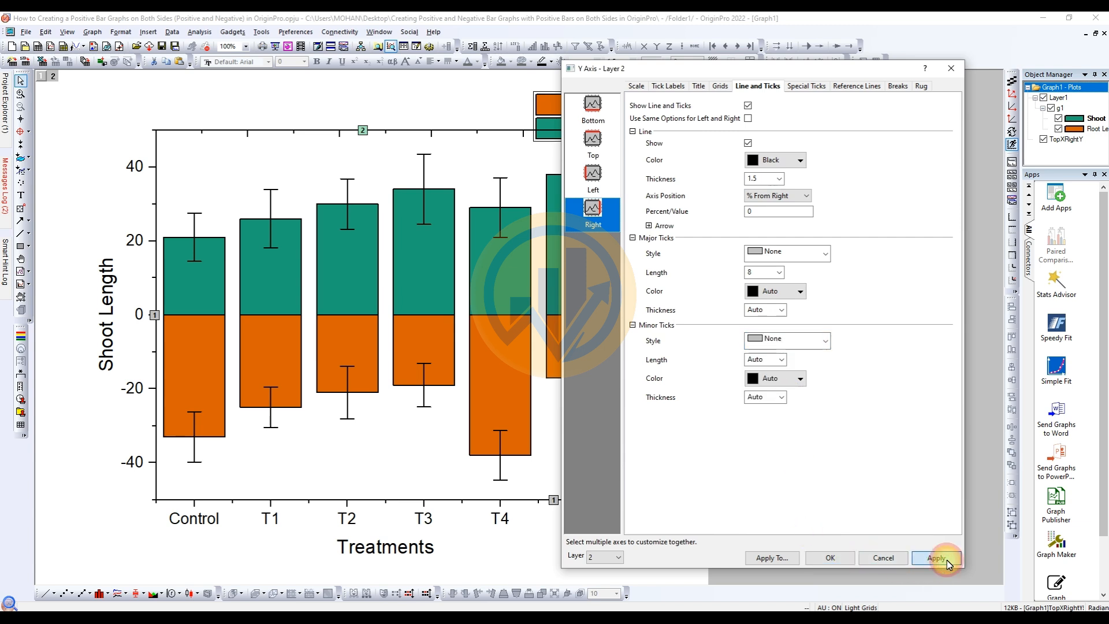
# - Set the major and minor tick styles of layer 2's top axis to None and apply the change
pyautogui.click(595, 137)
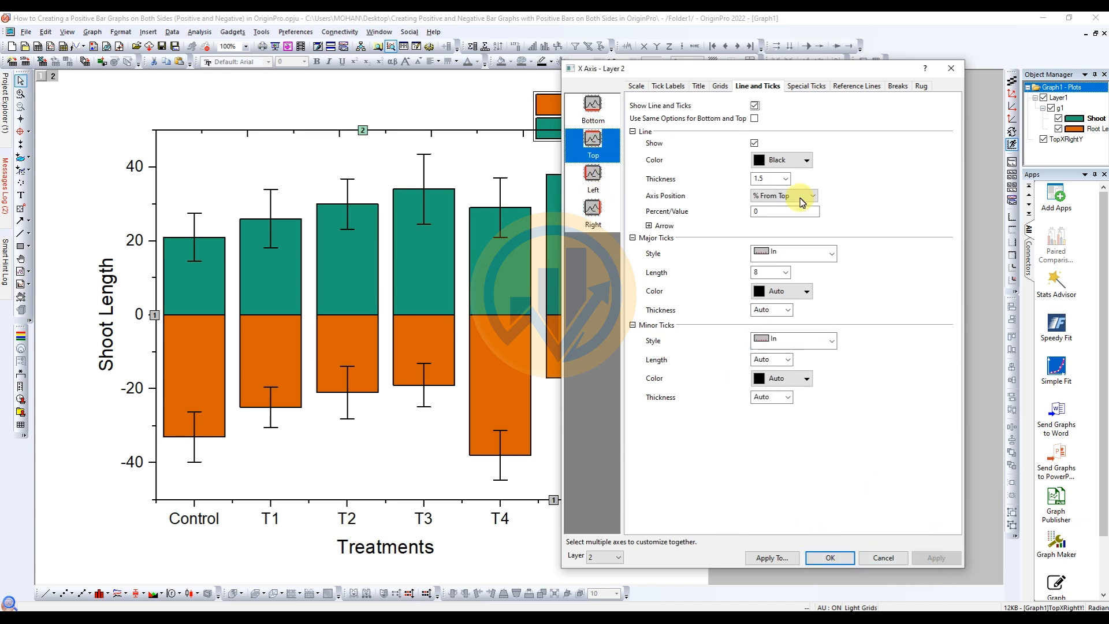
pyautogui.click(830, 257)
pyautogui.click(823, 310)
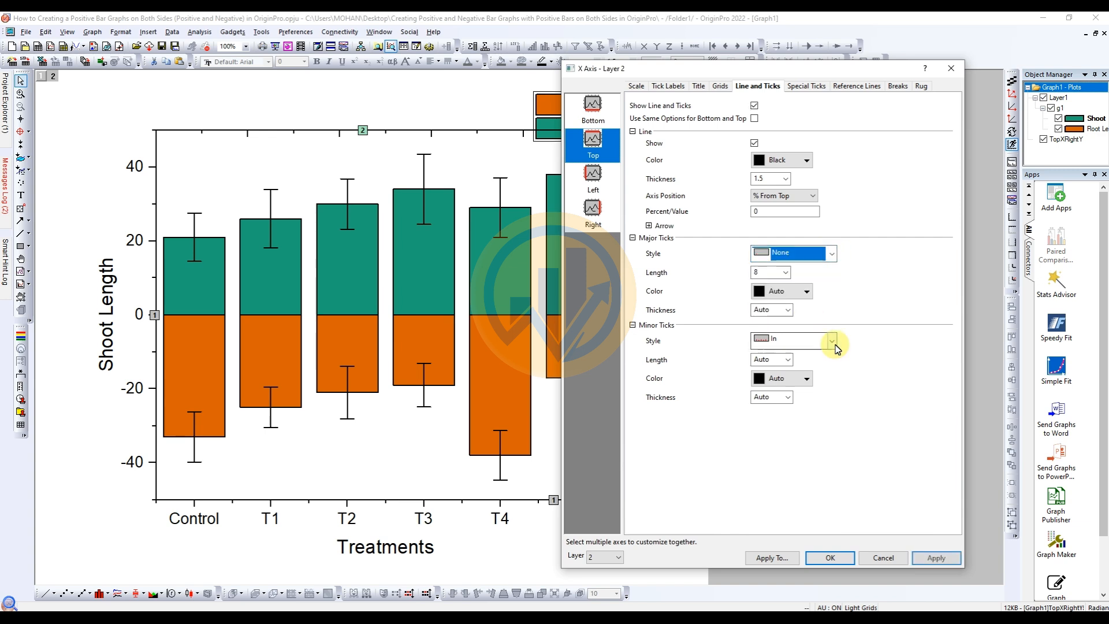
pyautogui.click(832, 341)
pyautogui.click(823, 399)
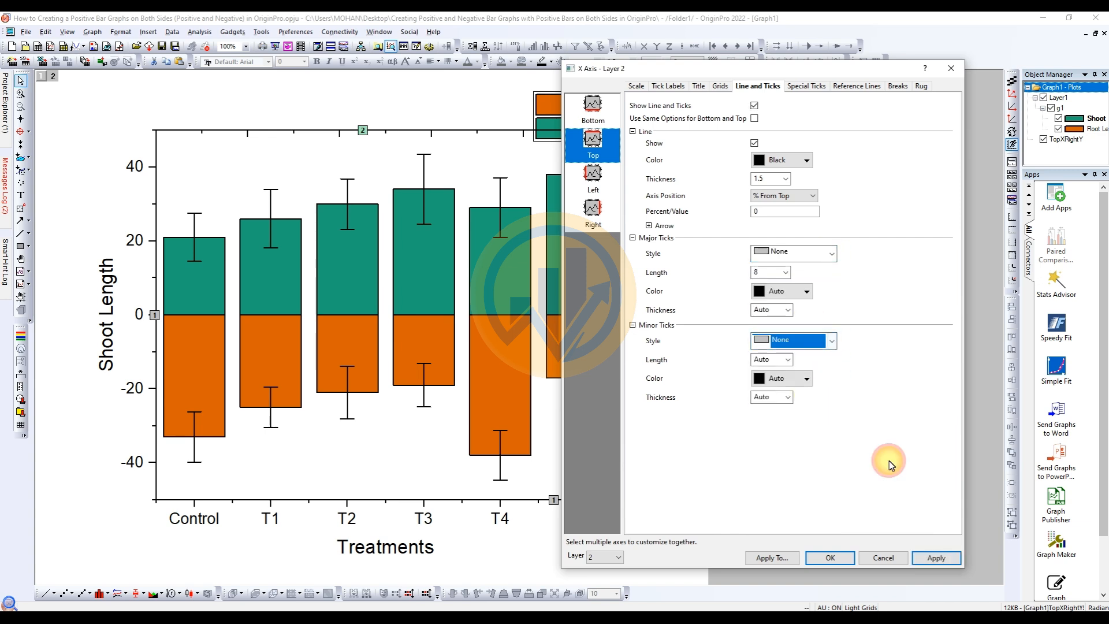
pyautogui.click(941, 559)
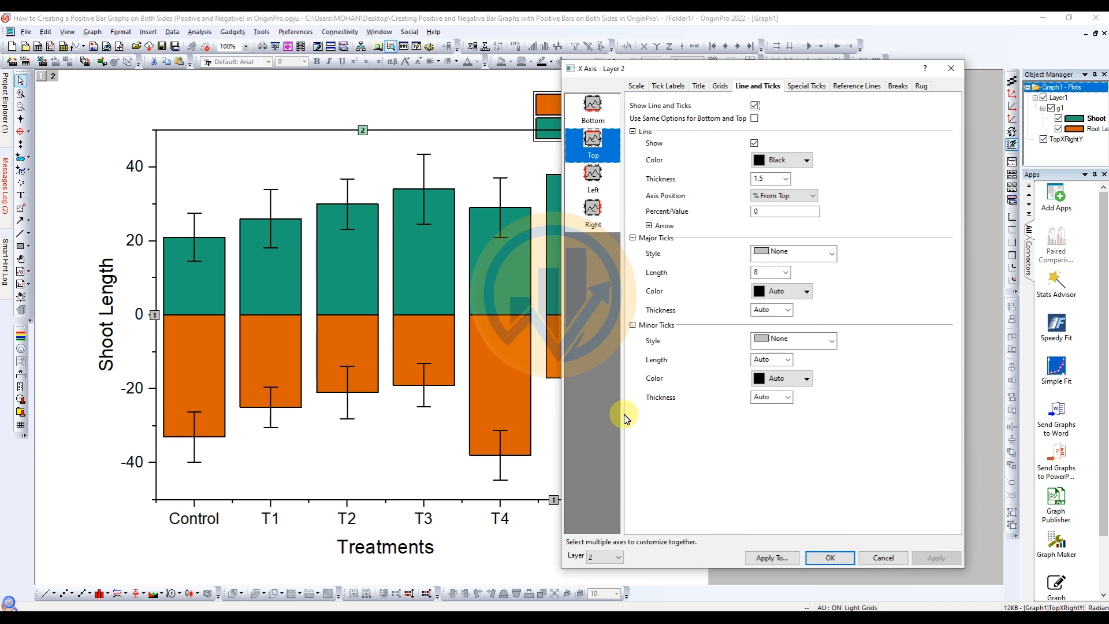
pyautogui.click(830, 558)
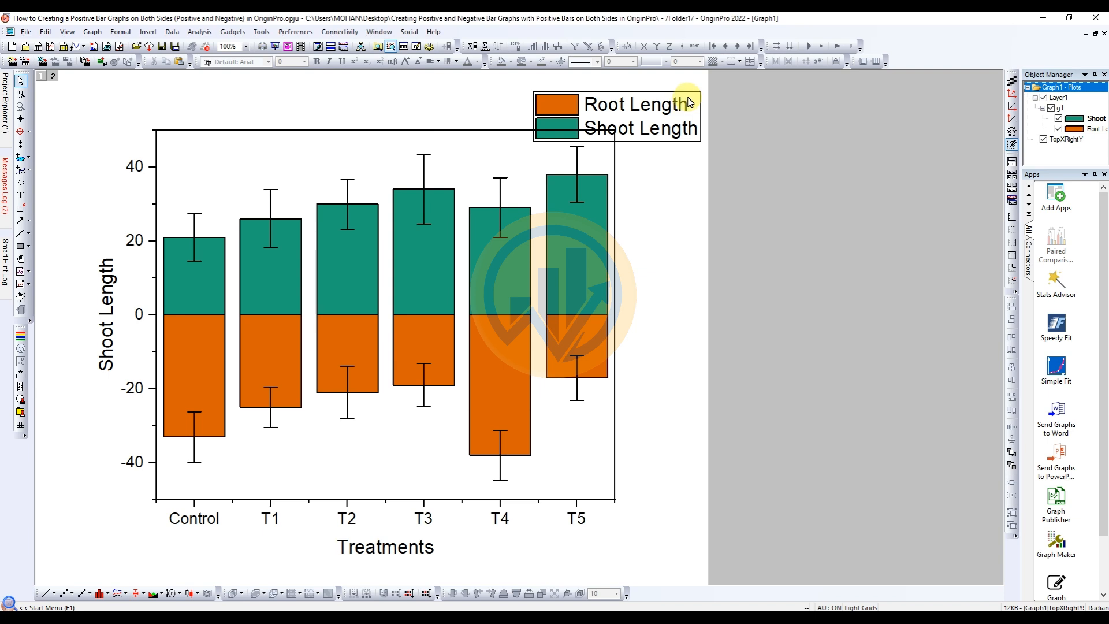
# - Place the legend in the upper-left corner inside the plot frame and set its text to Times New Roman, size 18
pyautogui.click(692, 100)
pyautogui.moveTo(691, 92); pyautogui.dragTo(316, 128)
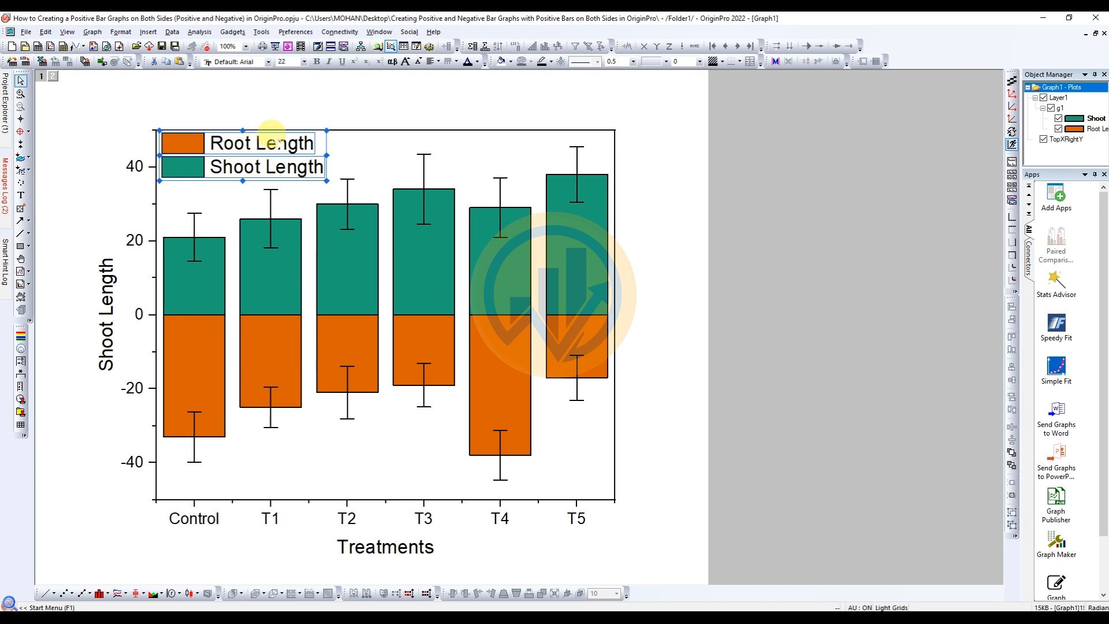
pyautogui.click(269, 62)
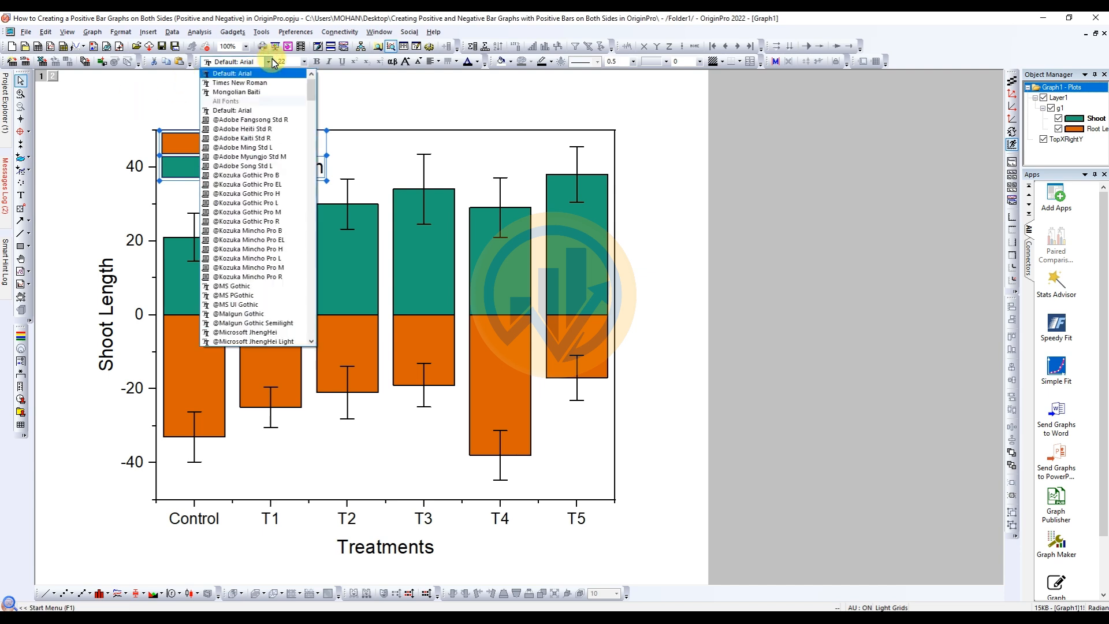
pyautogui.click(261, 82)
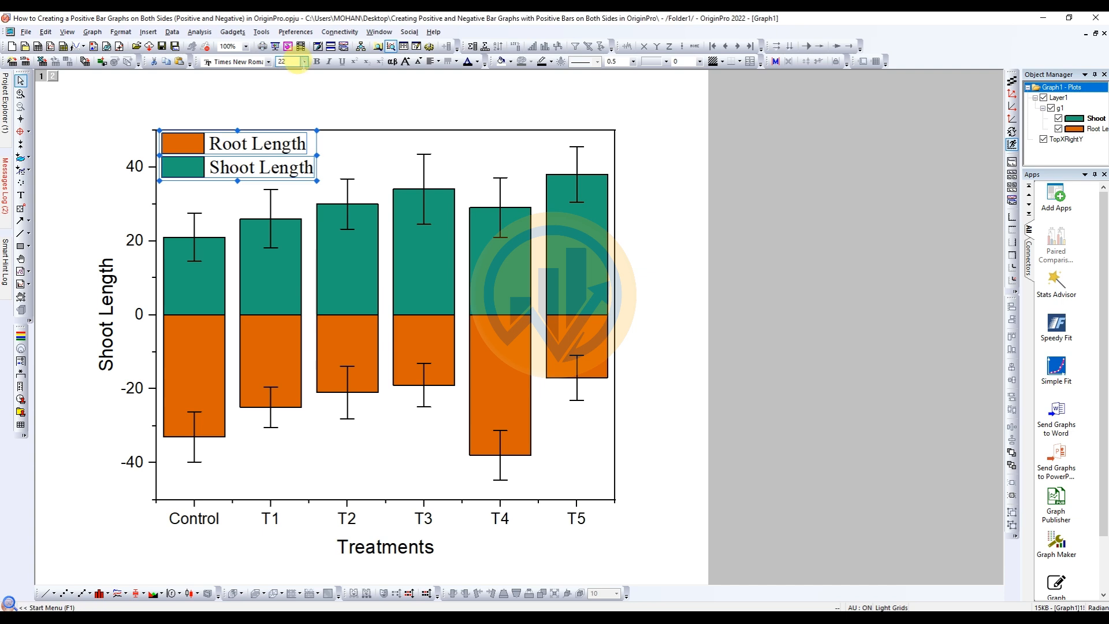
pyautogui.click(290, 122)
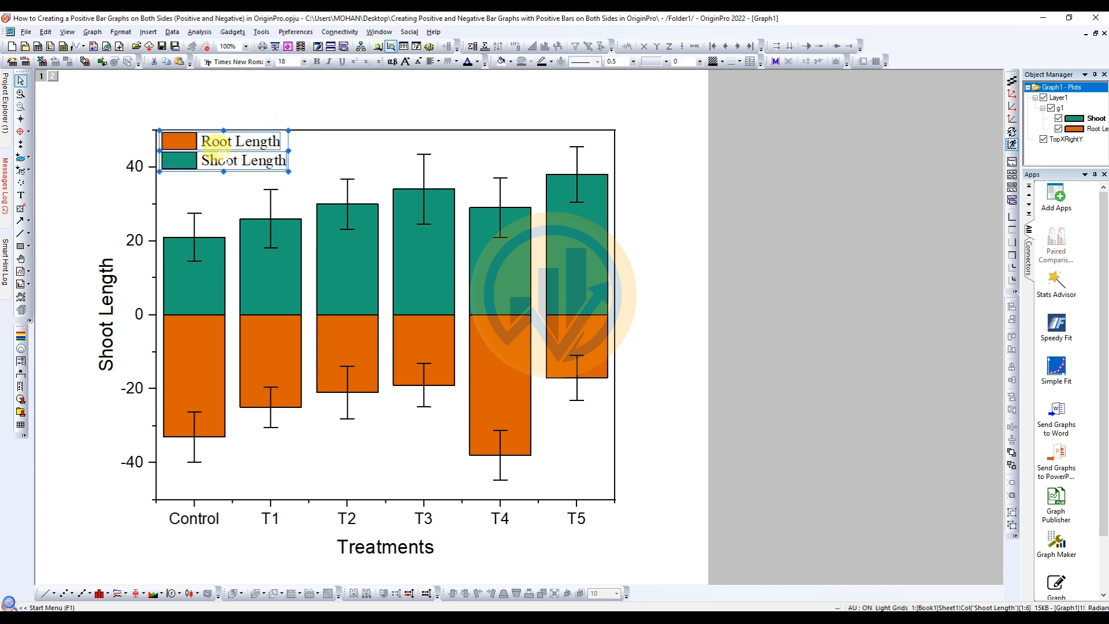
pyautogui.moveTo(222, 142); pyautogui.dragTo(219, 150)
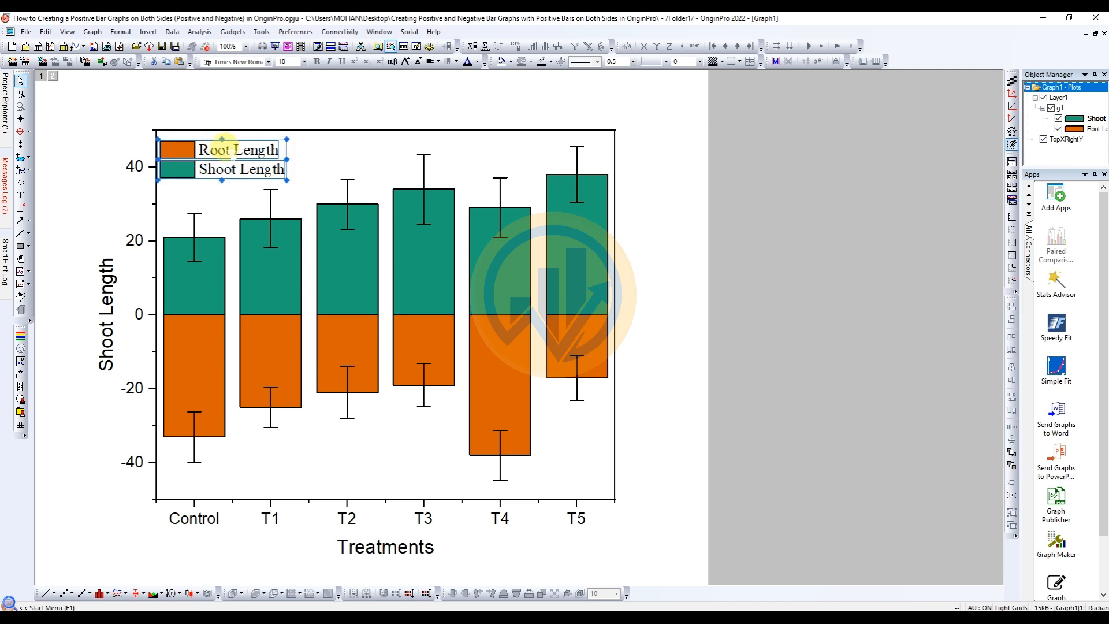
pyautogui.click(646, 256)
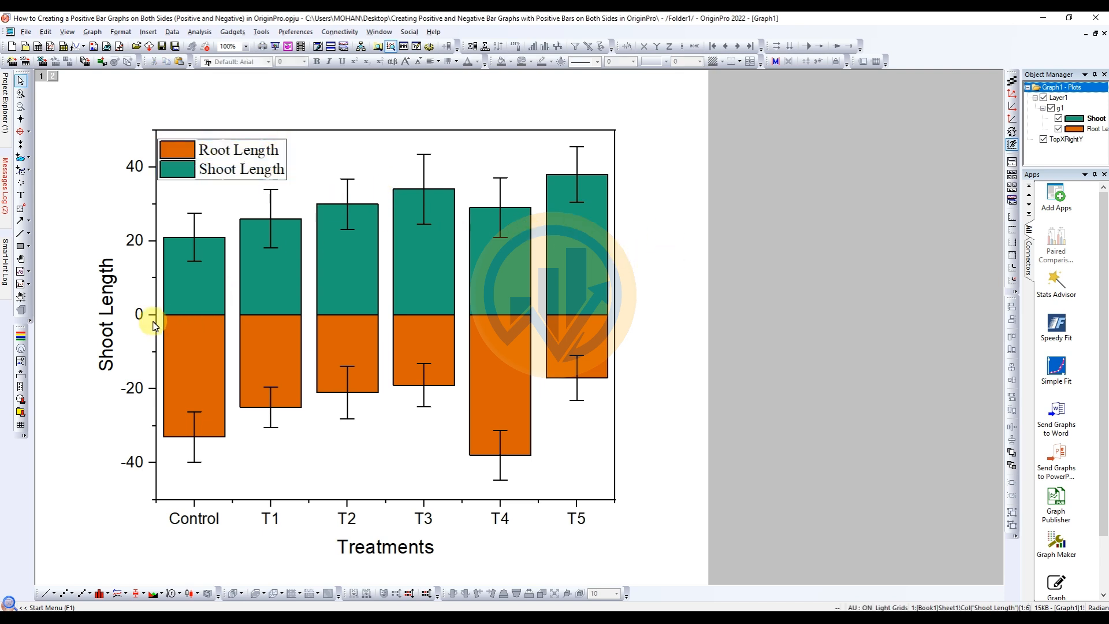
# - Place Y-axis titles beside the positive and negative halves using a copy of the Shoot Length title, and change the lower one to "Root Length"
pyautogui.click(106, 318)
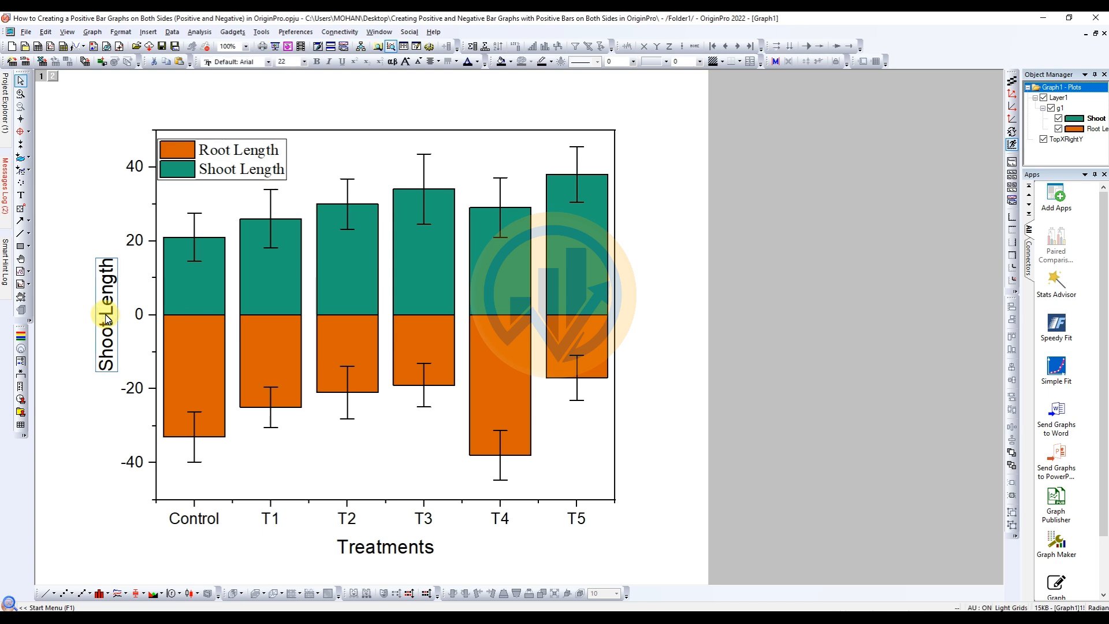
pyautogui.moveTo(108, 318); pyautogui.dragTo(110, 408)
pyautogui.doubleClick(108, 408)
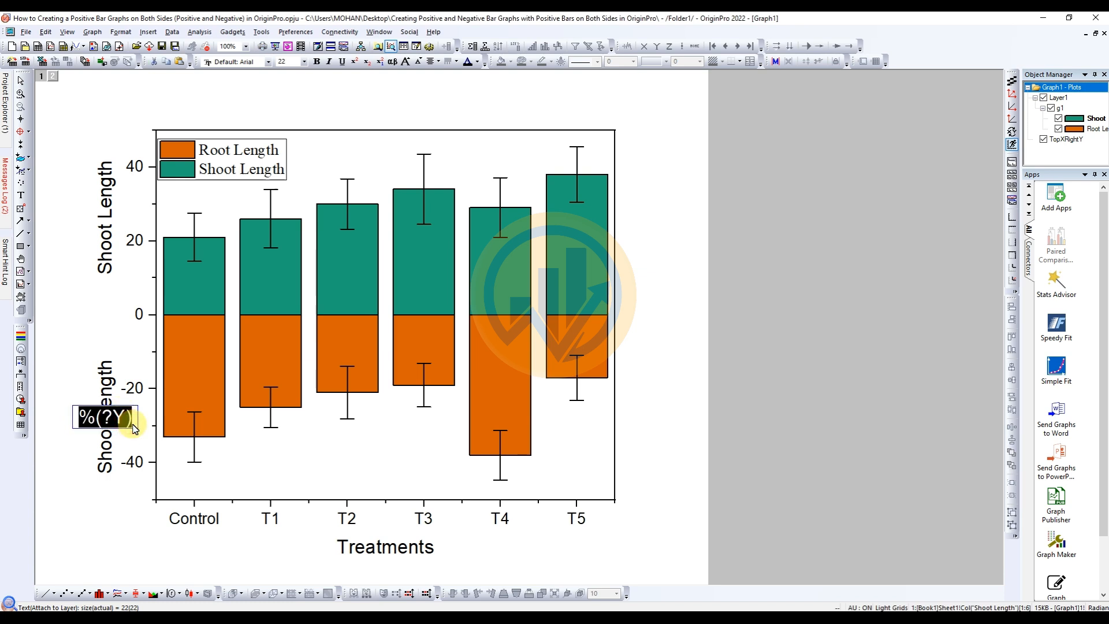
pyautogui.write('Root Len')
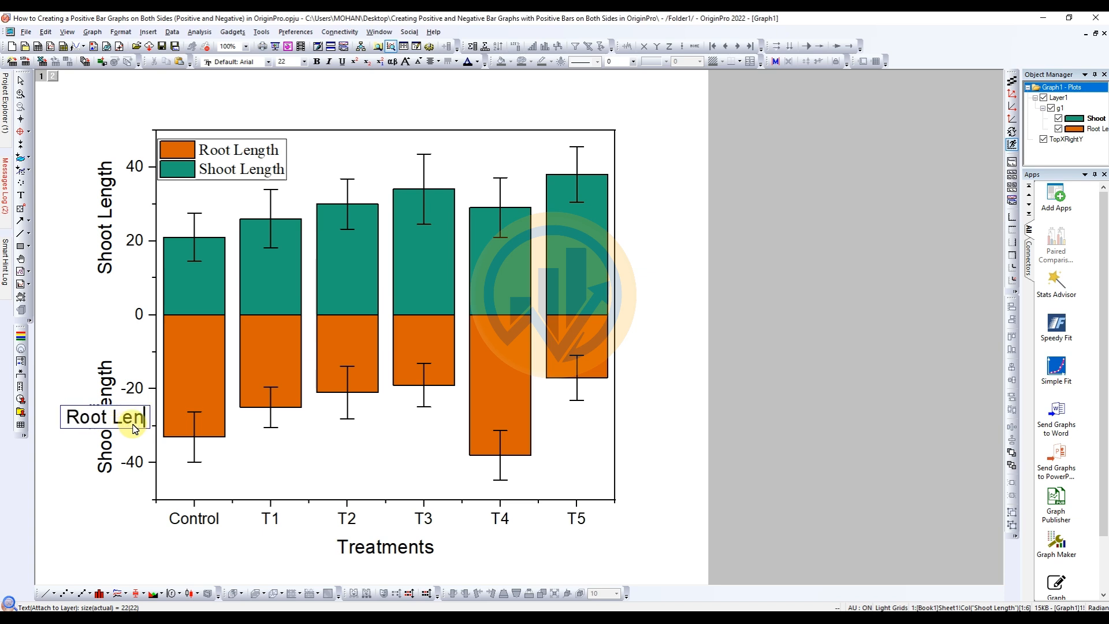
pyautogui.write('gth')
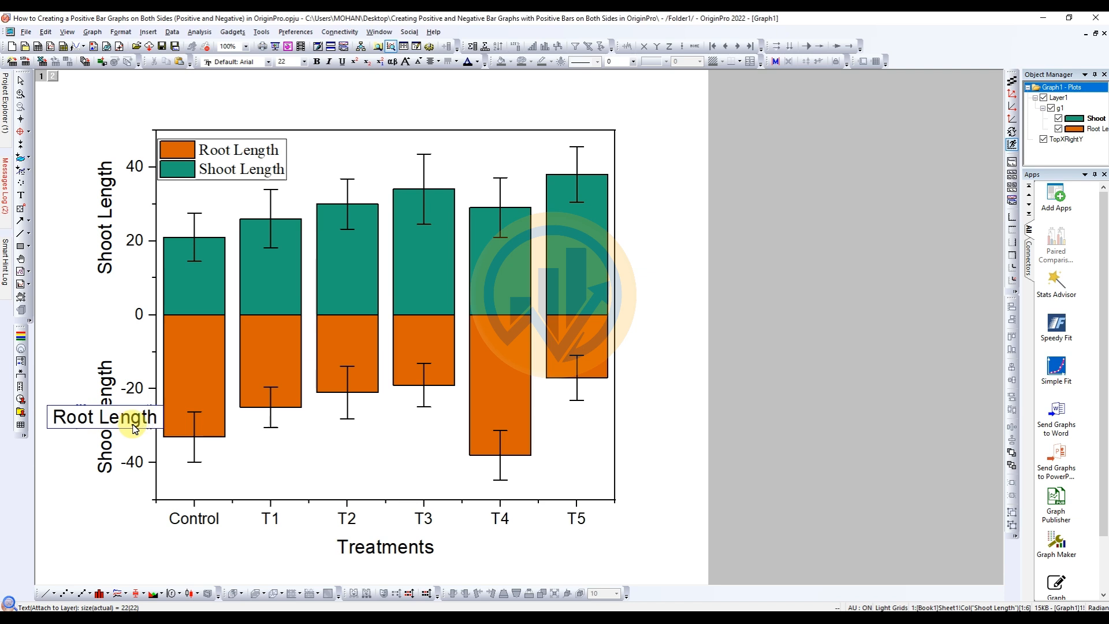
# - Finish editing the Root Length title, set it to Times New Roman, size 18, and shift it slightly away from the Y axis
pyautogui.click(89, 503)
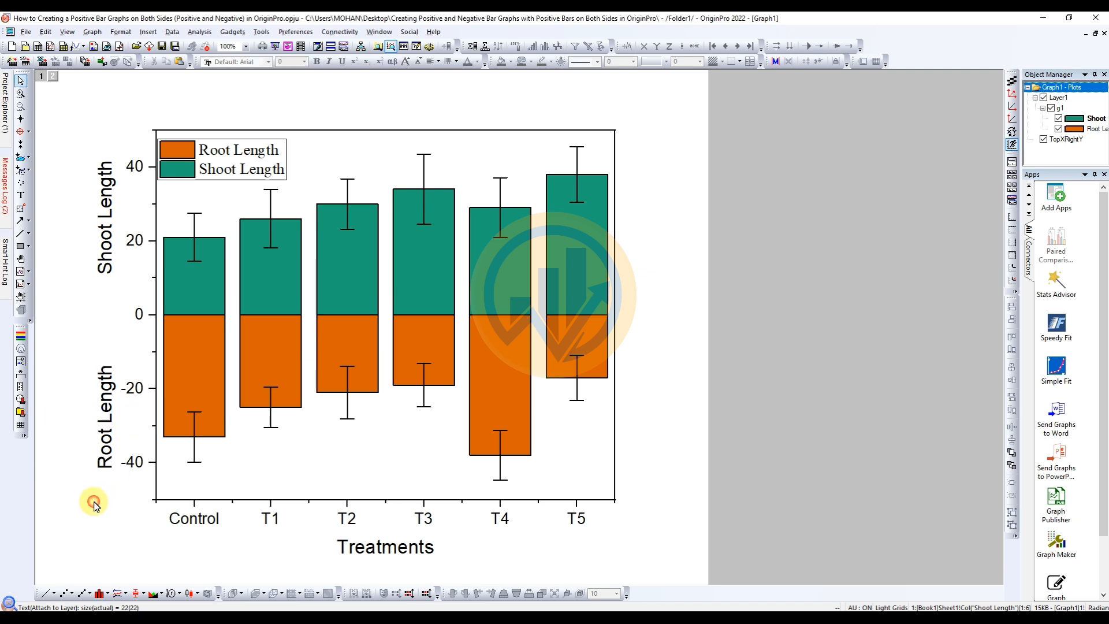
pyautogui.click(106, 442)
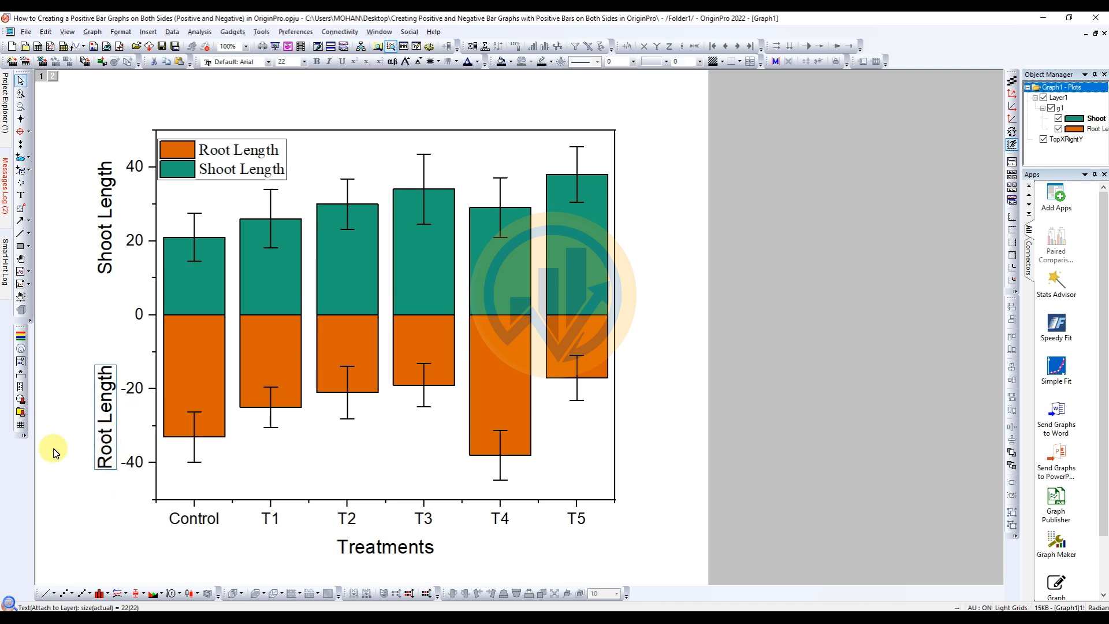
pyautogui.click(268, 62)
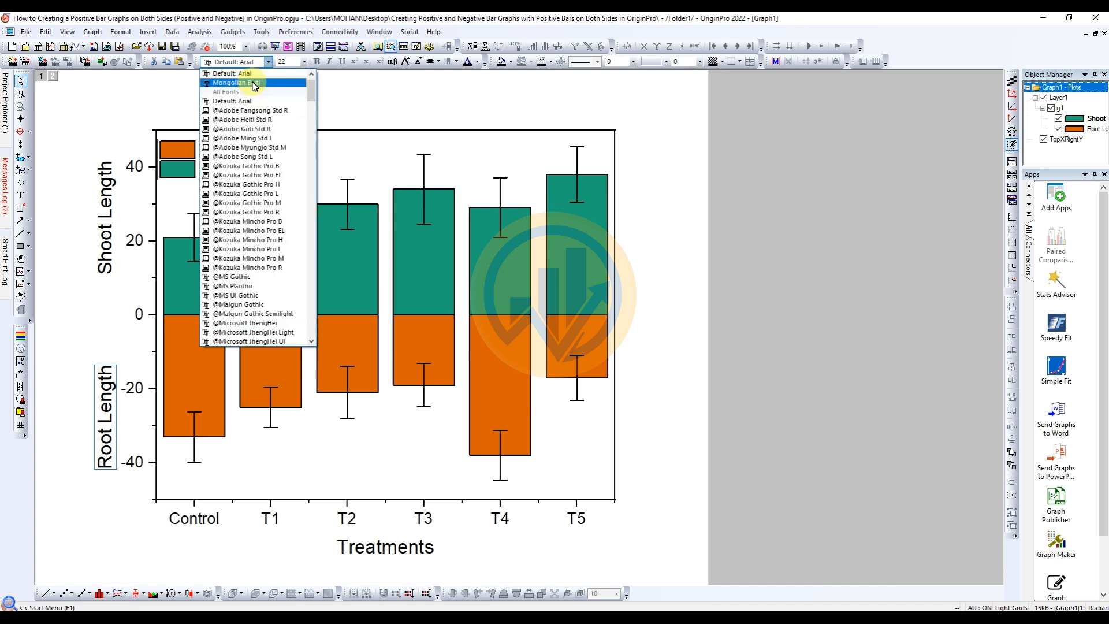
pyautogui.click(242, 83)
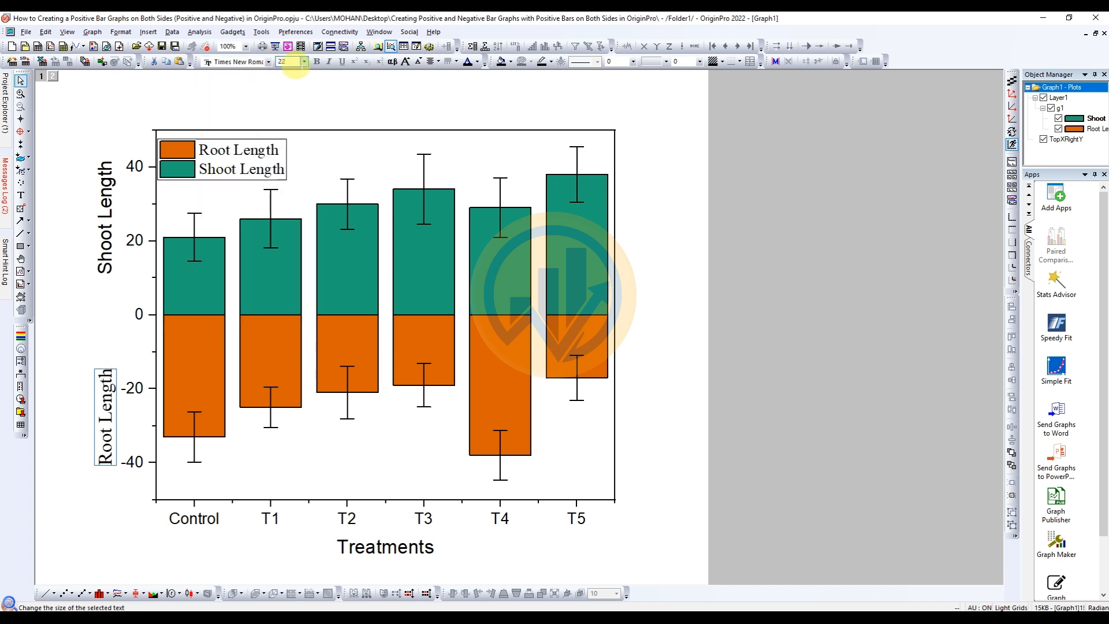
pyautogui.click(305, 61)
pyautogui.click(286, 117)
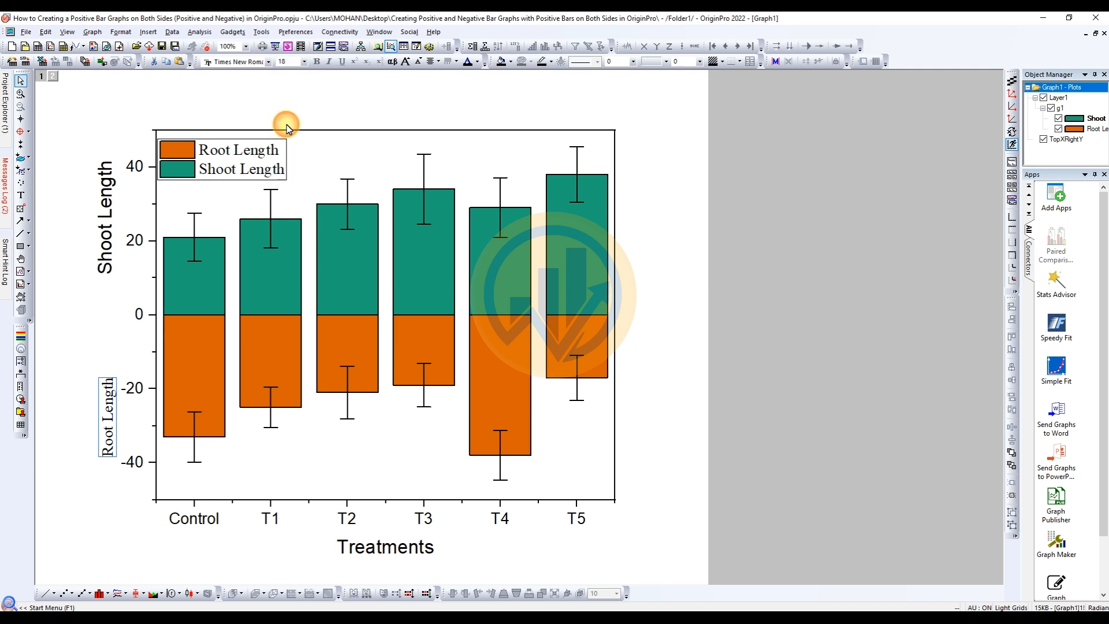
pyautogui.moveTo(102, 429); pyautogui.dragTo(94, 426)
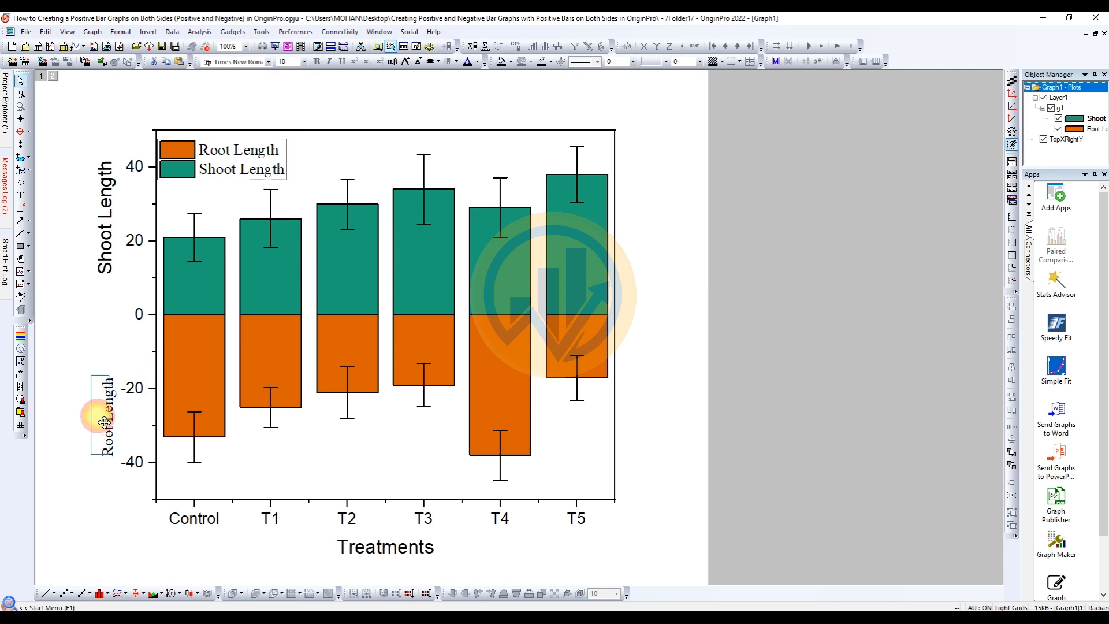
# - Set the Shoot Length title to Times New Roman, size 18, and align both Y-axis titles beside their halves of the axis
pyautogui.click(107, 267)
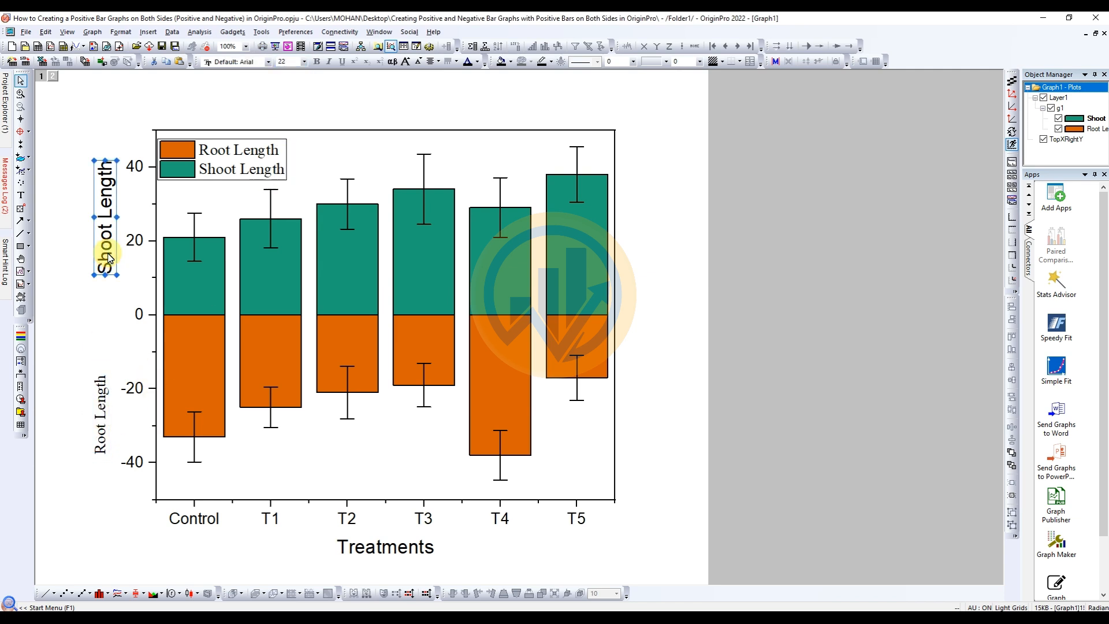
pyautogui.click(270, 62)
pyautogui.scroll(3, 244, 96)
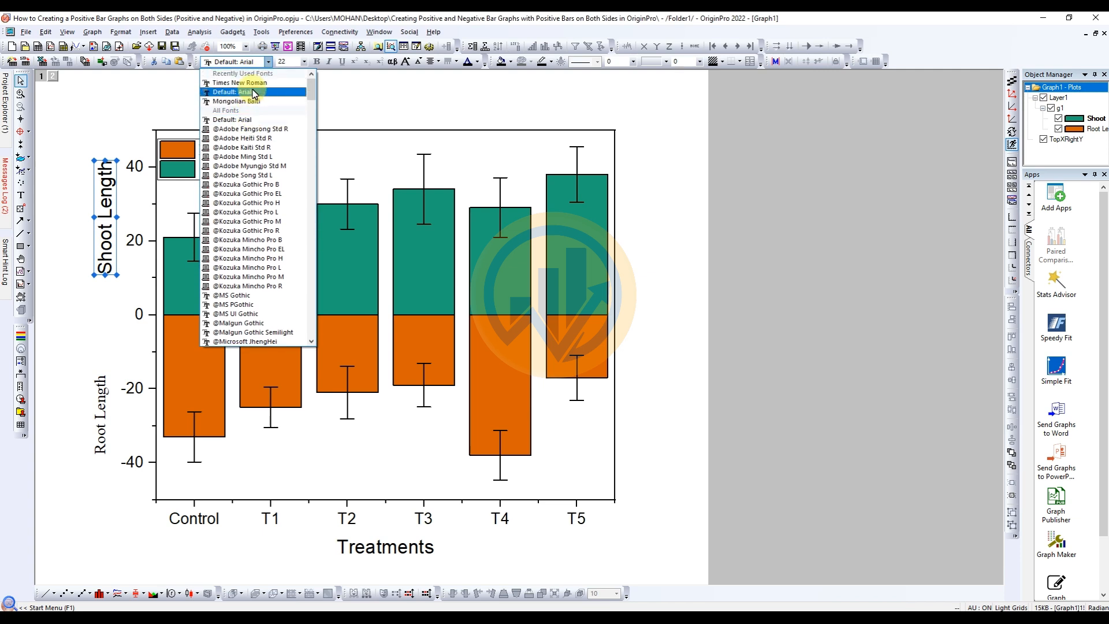
pyautogui.click(246, 82)
pyautogui.click(303, 62)
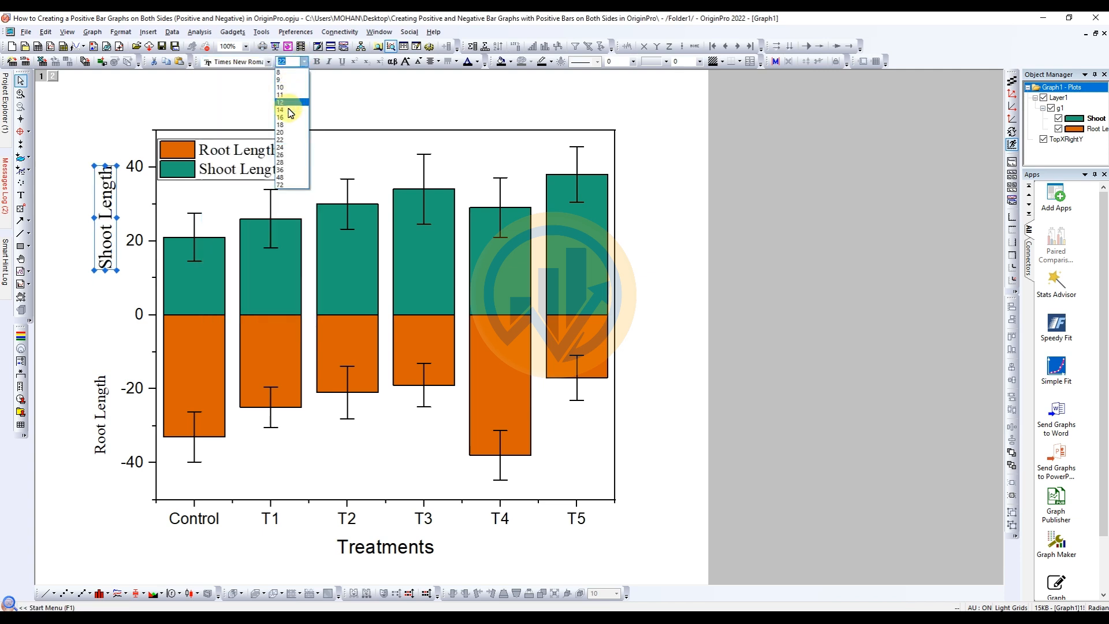
pyautogui.click(291, 127)
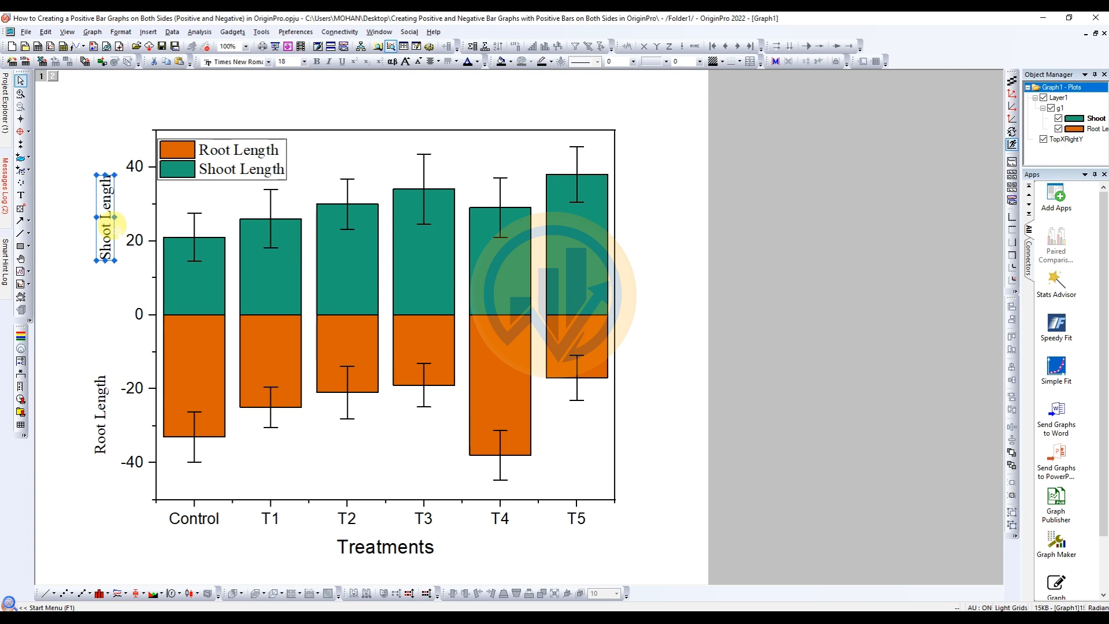
pyautogui.moveTo(112, 225)
pyautogui.mouseDown()
pyautogui.moveTo(105, 239)
pyautogui.moveTo(110, 217)
pyautogui.mouseUp()
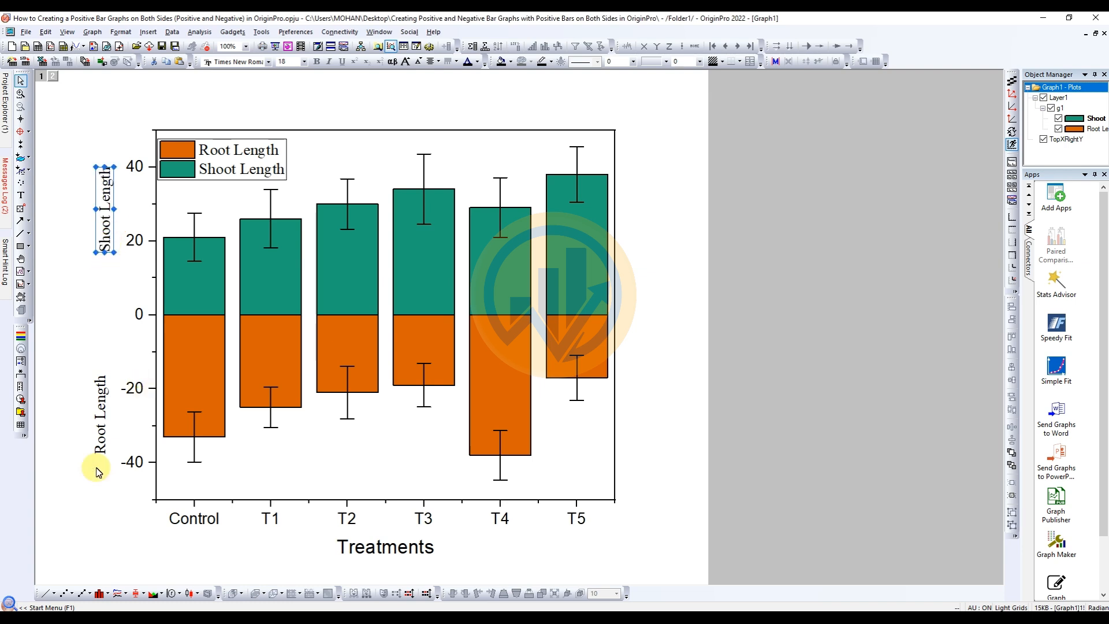
pyautogui.moveTo(102, 408); pyautogui.dragTo(112, 422)
# - Set the font of the X-axis treatment tick labels to Times New Roman
pyautogui.click(208, 516)
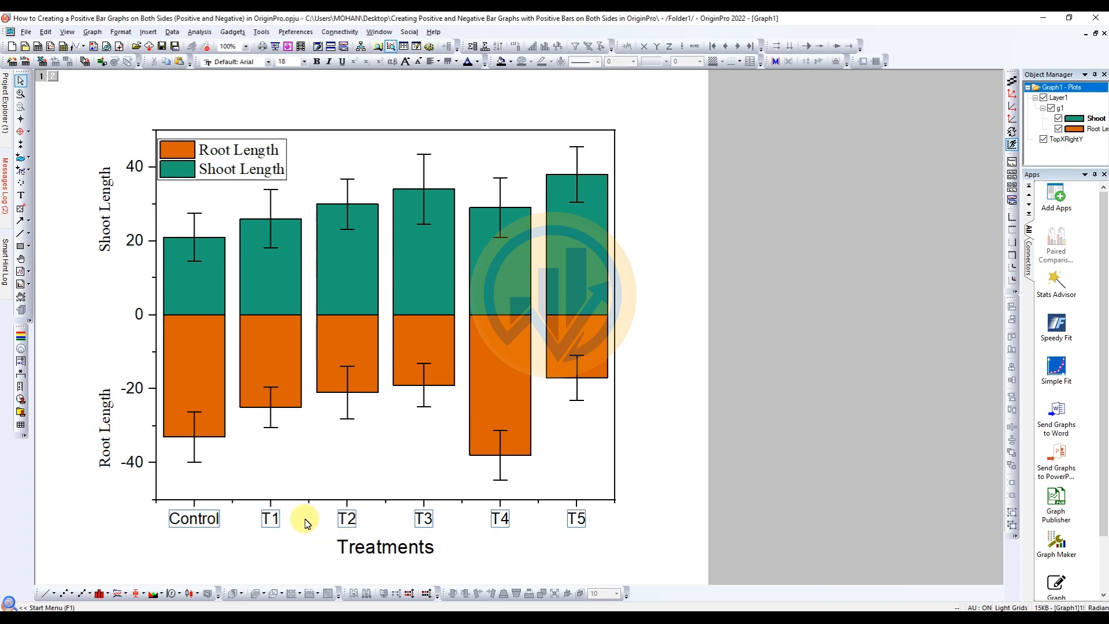
pyautogui.click(268, 62)
pyautogui.scroll(1, 244, 110)
pyautogui.click(241, 84)
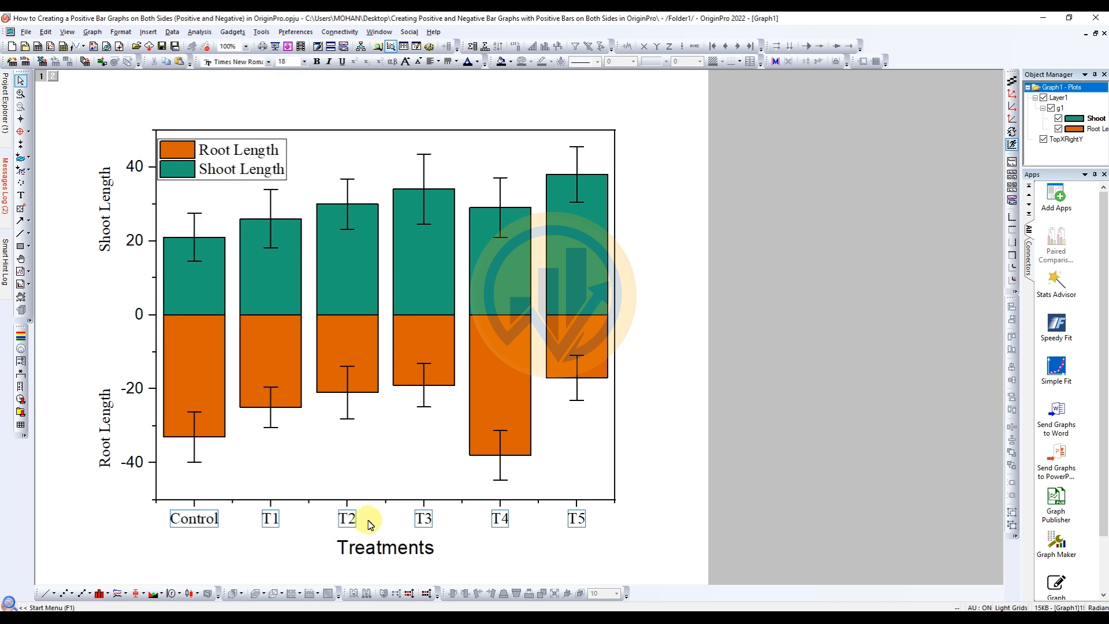
# - Try the X-axis tick labels at sizes 18, 20, 16 and 14, returning to 18
pyautogui.click(303, 62)
pyautogui.click(291, 125)
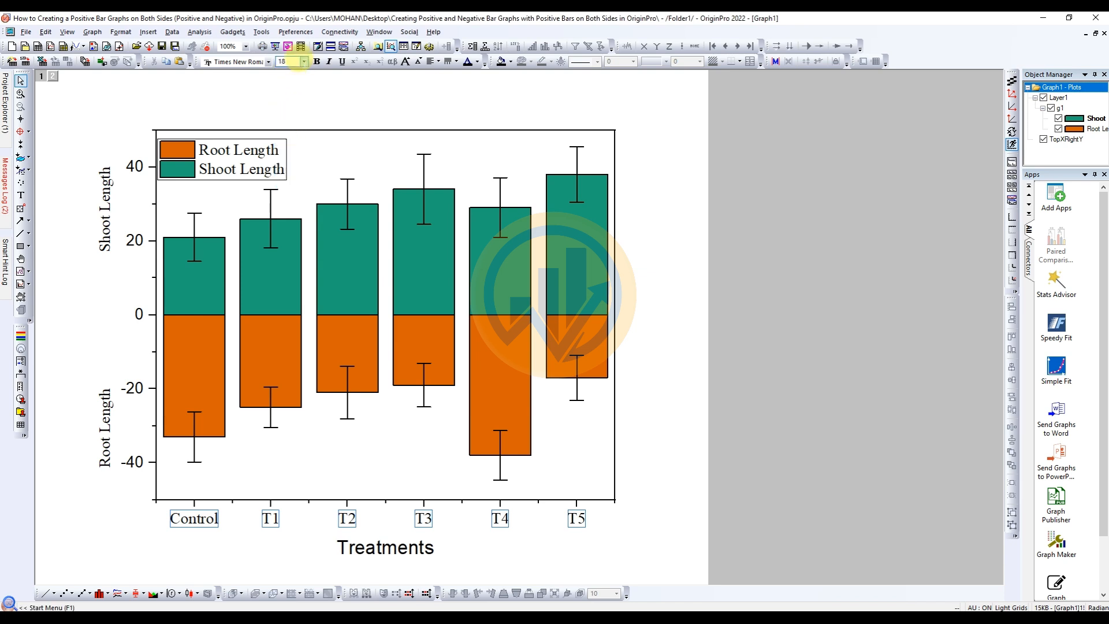
pyautogui.click(303, 62)
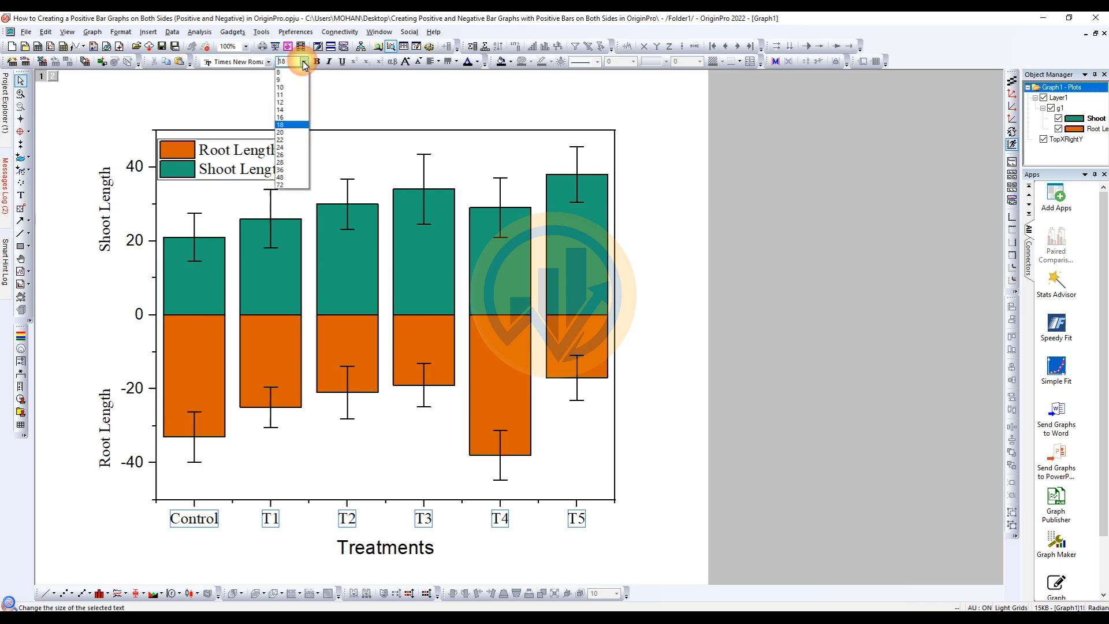
pyautogui.click(288, 133)
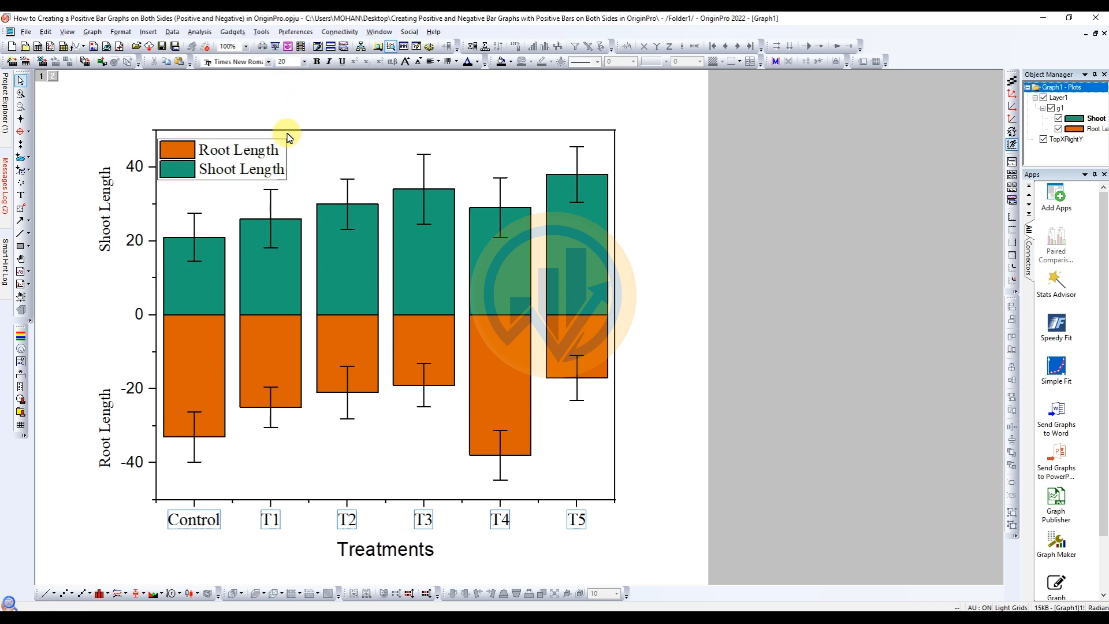
pyautogui.click(304, 62)
pyautogui.click(285, 118)
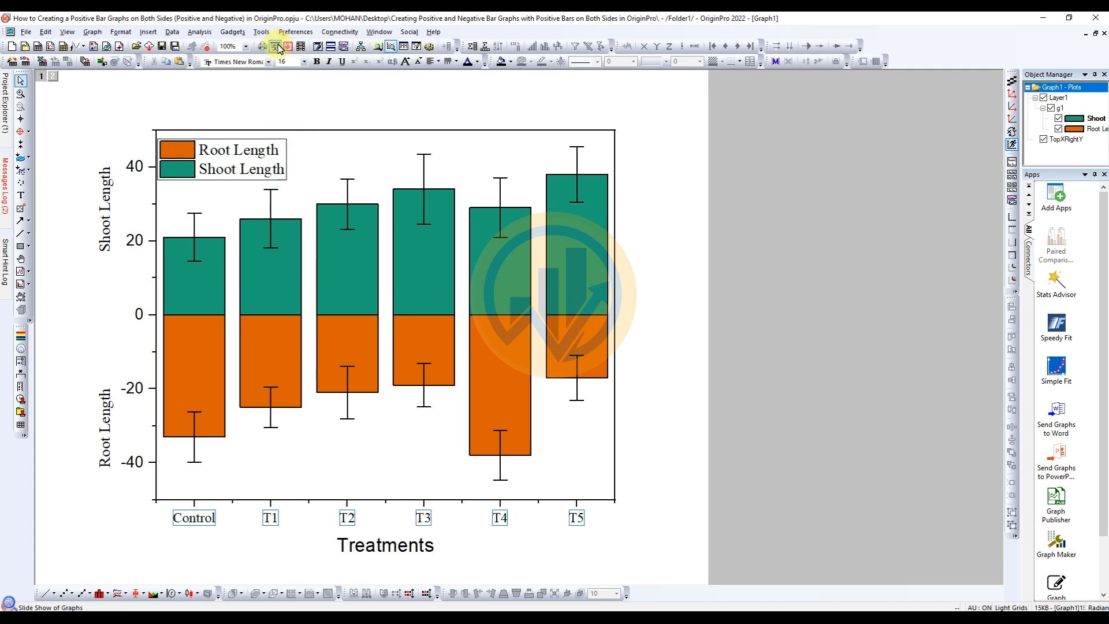
pyautogui.click(305, 62)
pyautogui.click(284, 110)
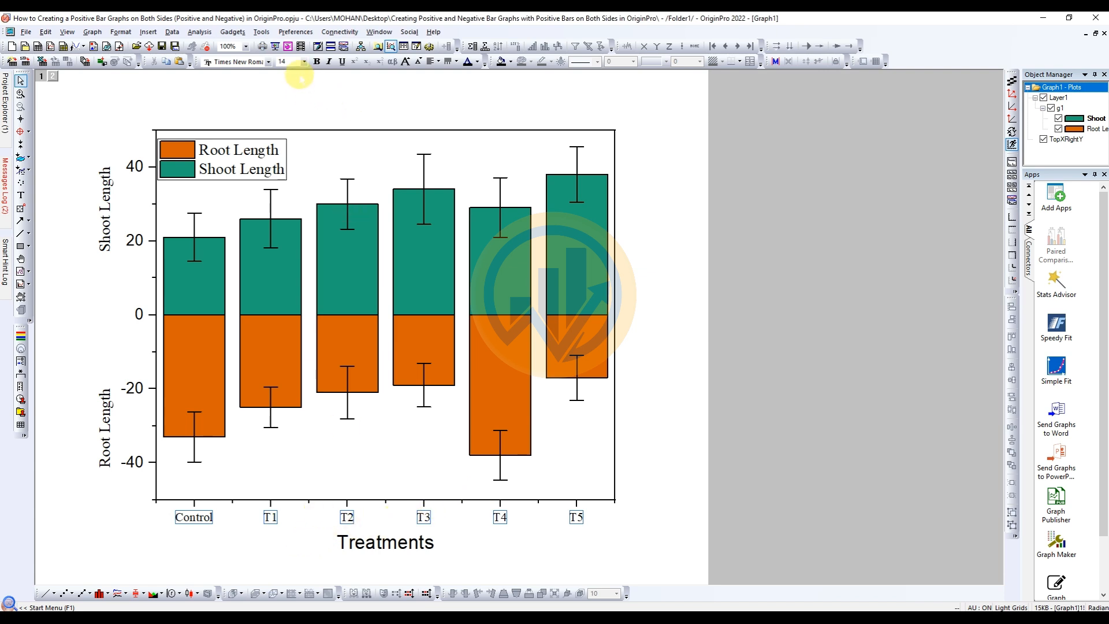
pyautogui.click(304, 62)
pyautogui.click(284, 126)
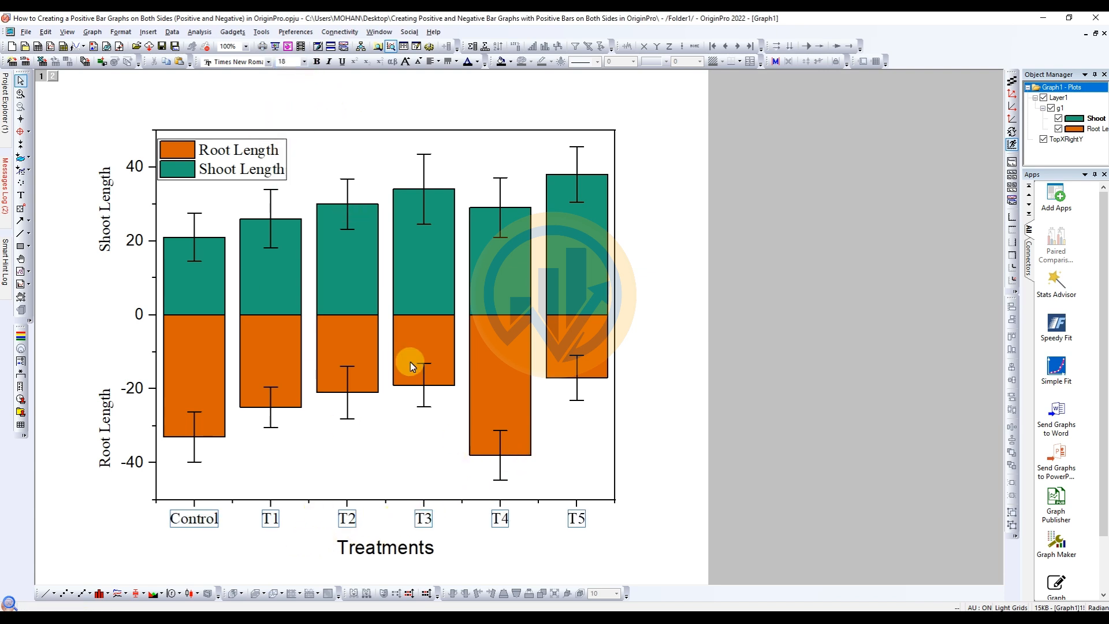
# - Set the X-axis tick labels' font size to 16
pyautogui.click(304, 62)
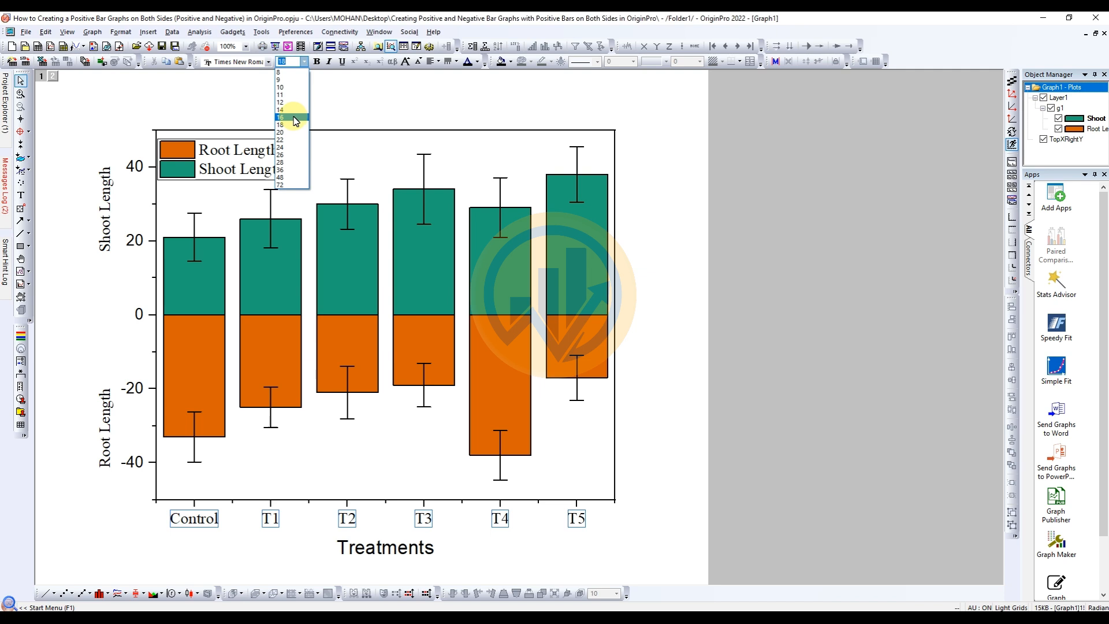
pyautogui.click(274, 117)
# - Set the Treatments axis title to Times New Roman, size 18, and deselect it
pyautogui.click(412, 545)
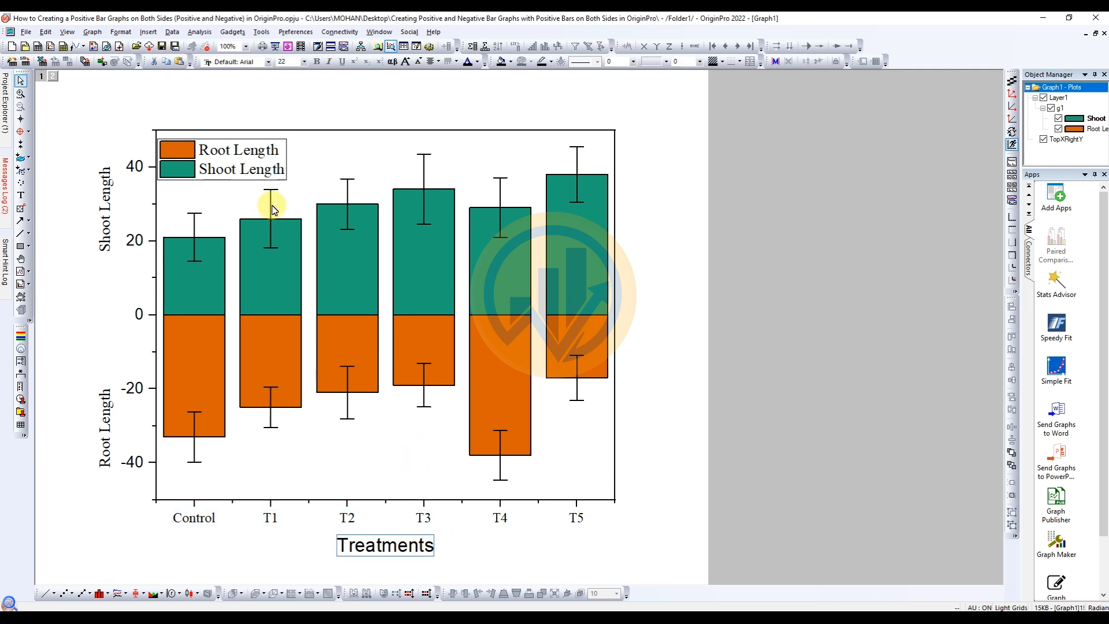
pyautogui.click(268, 62)
pyautogui.scroll(1, 254, 90)
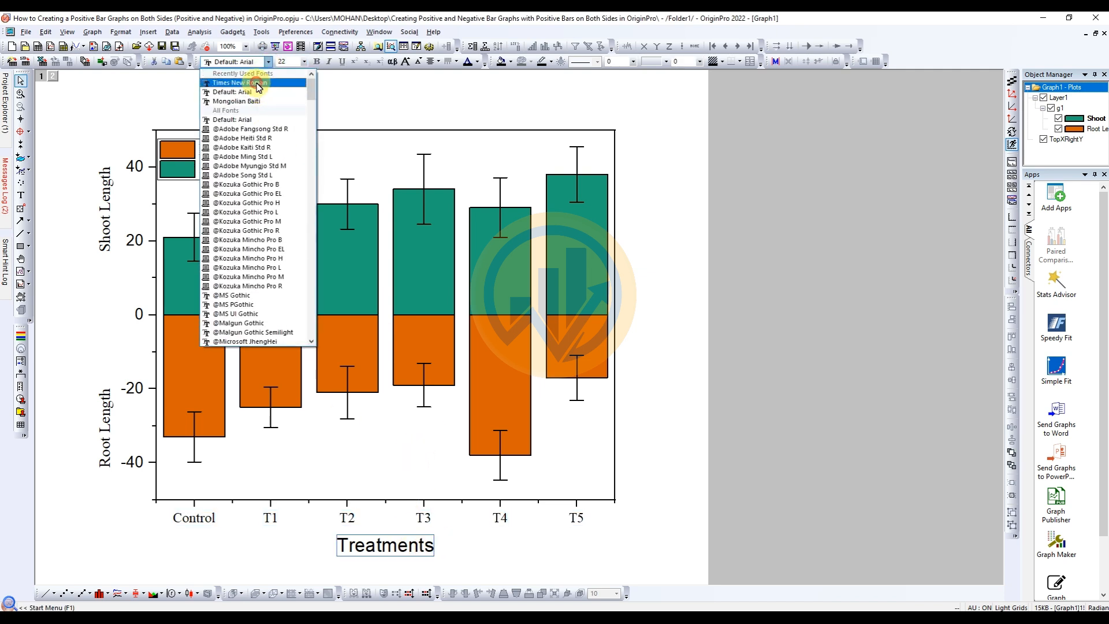
pyautogui.click(254, 89)
pyautogui.click(305, 62)
pyautogui.click(289, 120)
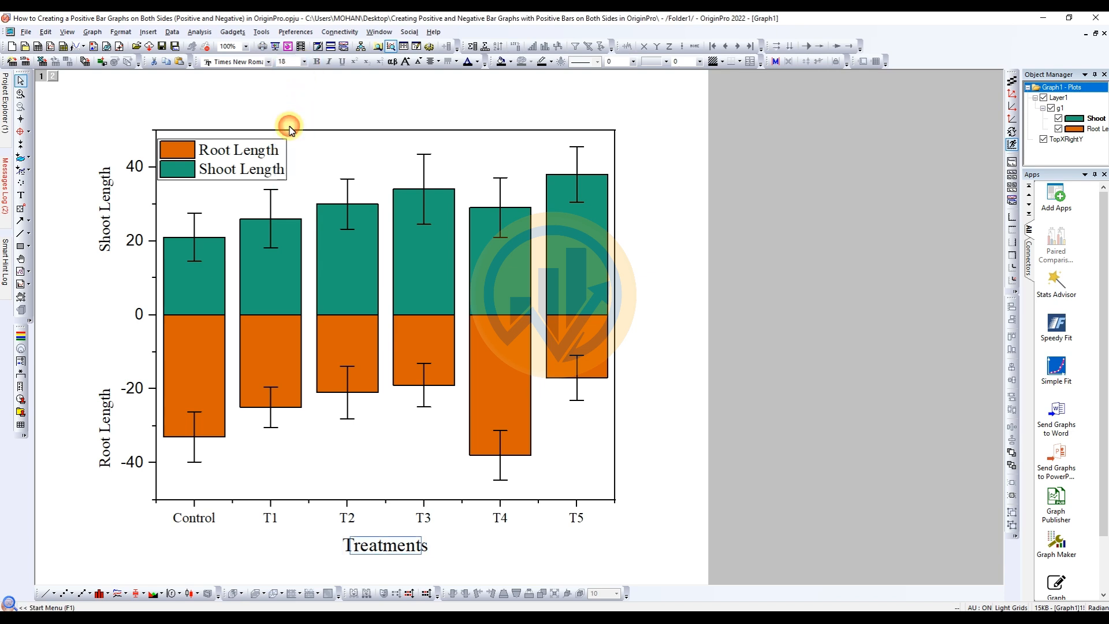
pyautogui.click(402, 495)
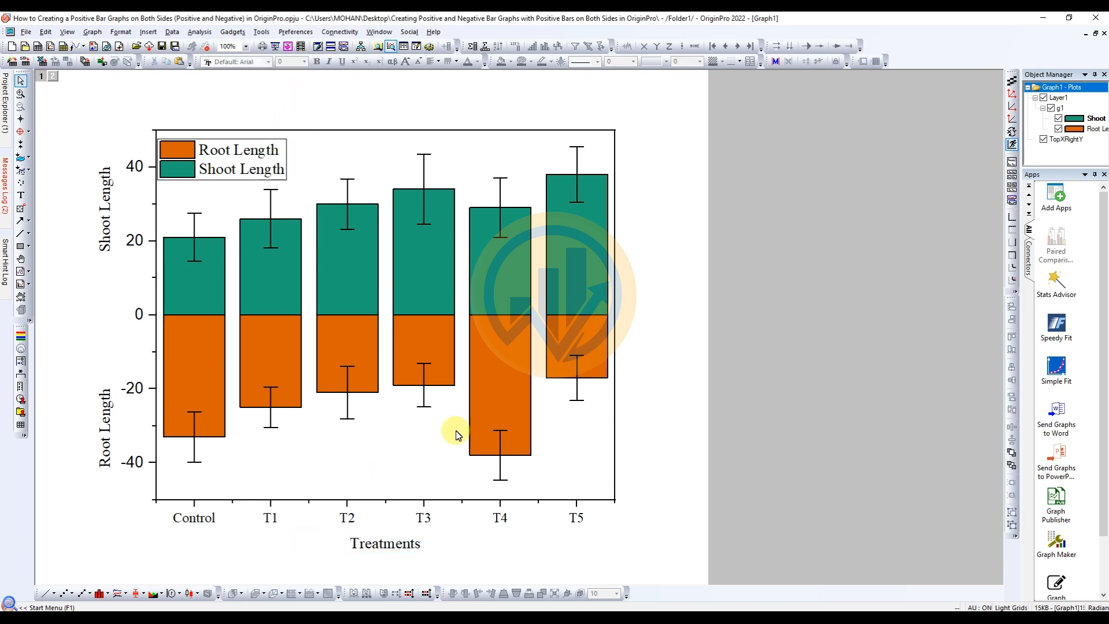
# - Try hiding the tick labels of layer 1's left Y axis
pyautogui.doubleClick(133, 389)
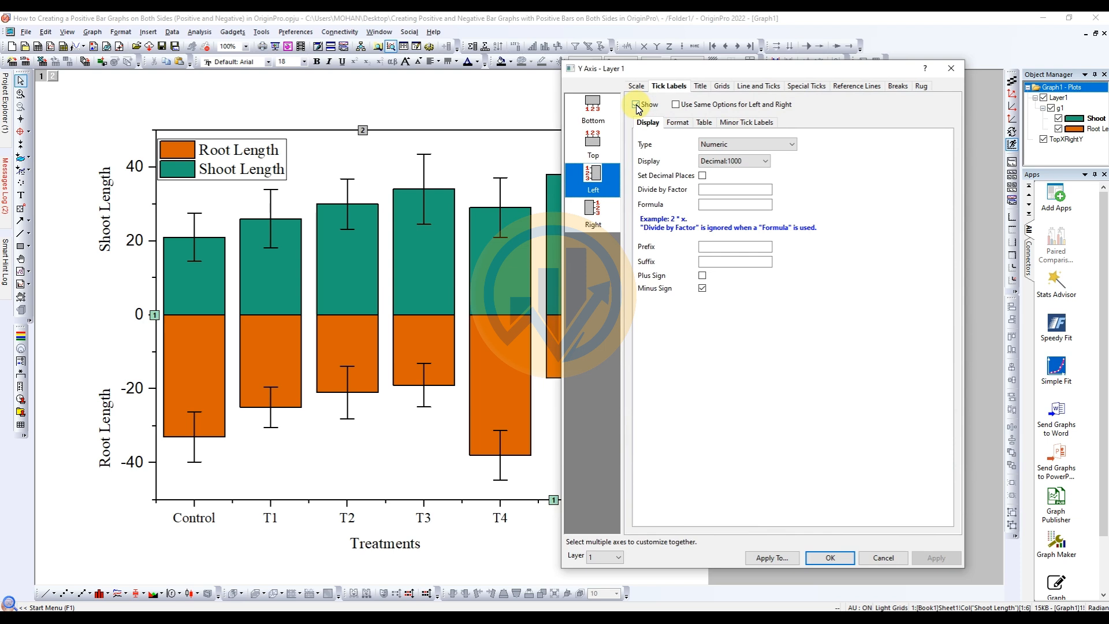
pyautogui.click(635, 105)
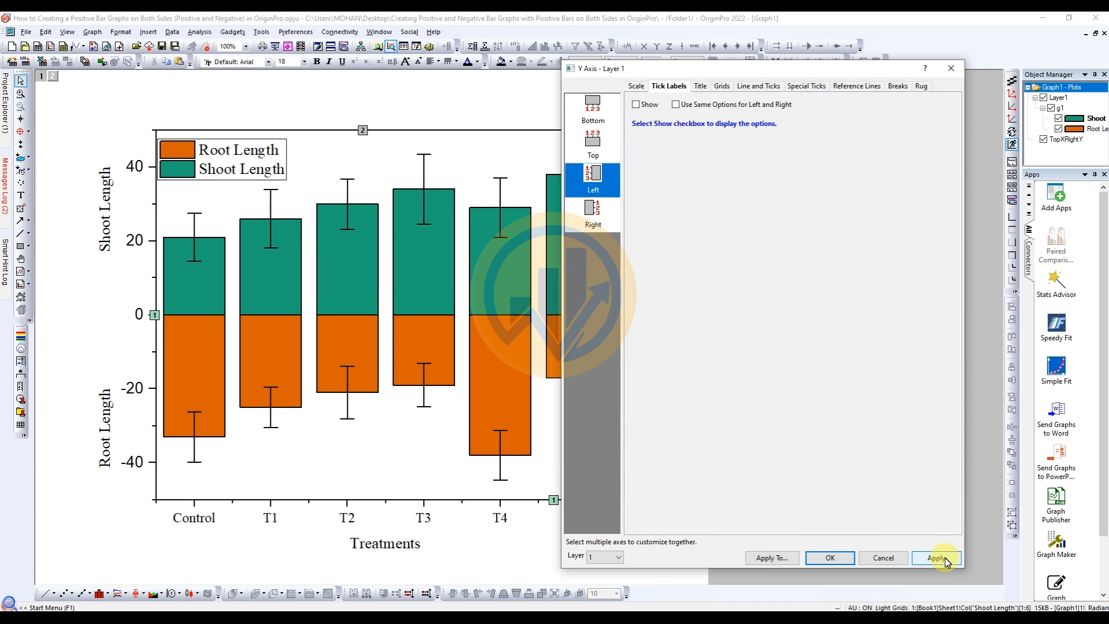
pyautogui.click(945, 557)
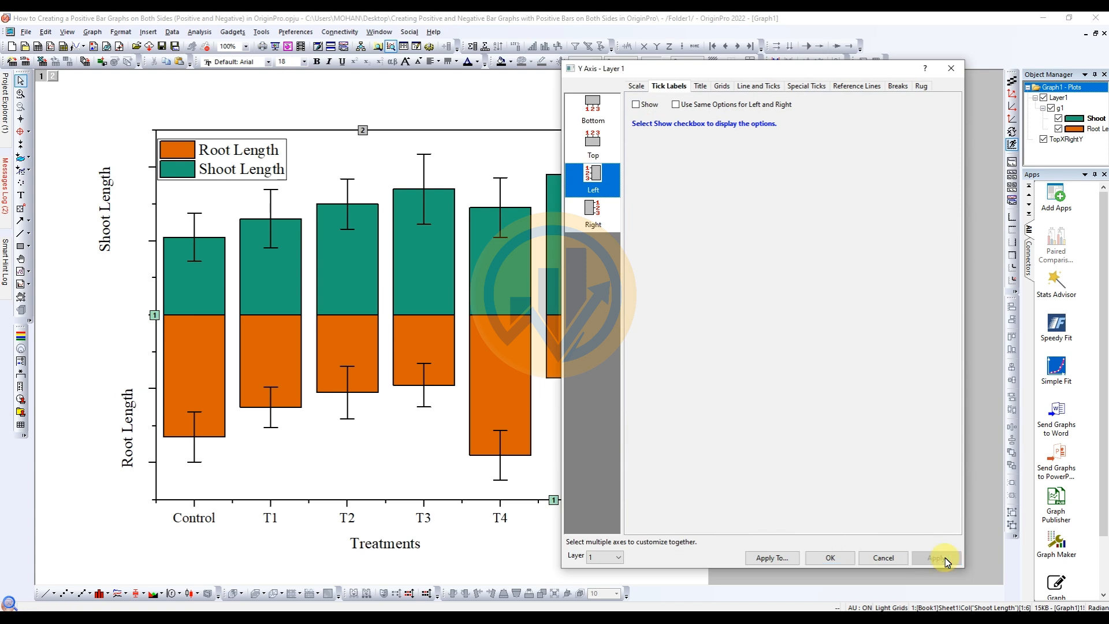
pyautogui.click(837, 559)
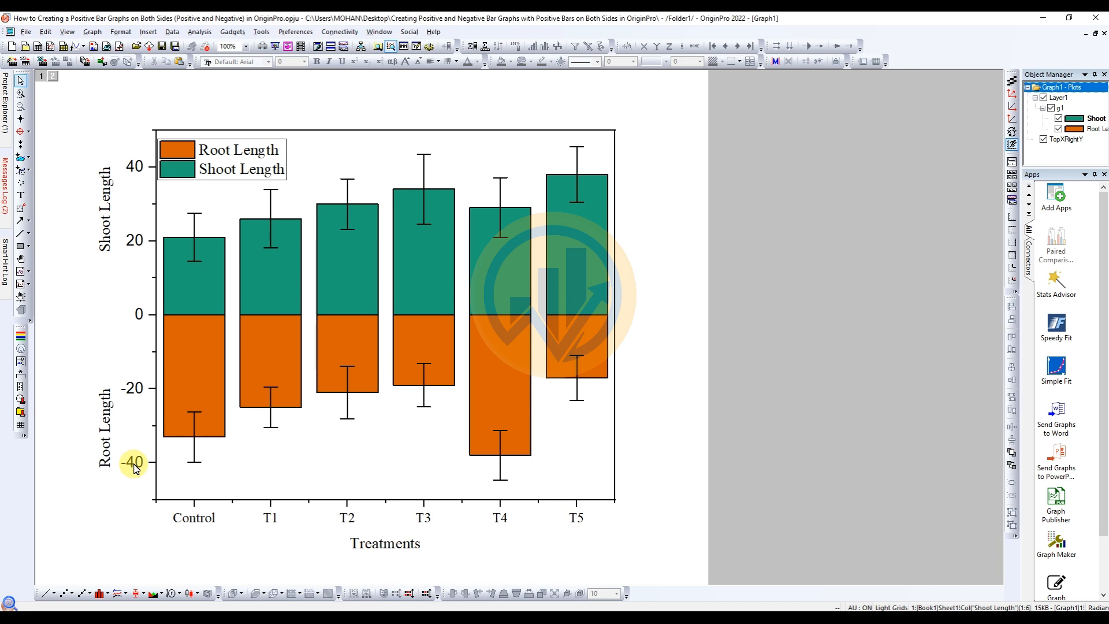
# - Add a text label reading "40" outside the Y axis and set it to Times New Roman, size 18
pyautogui.click(21, 197)
pyautogui.click(67, 275)
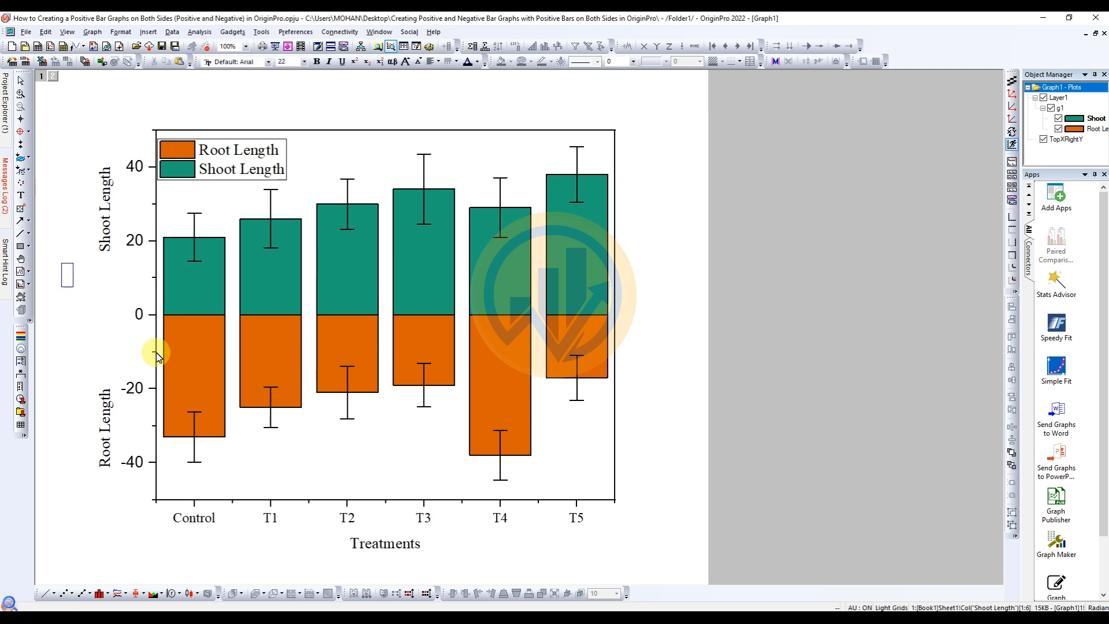
pyautogui.write('40')
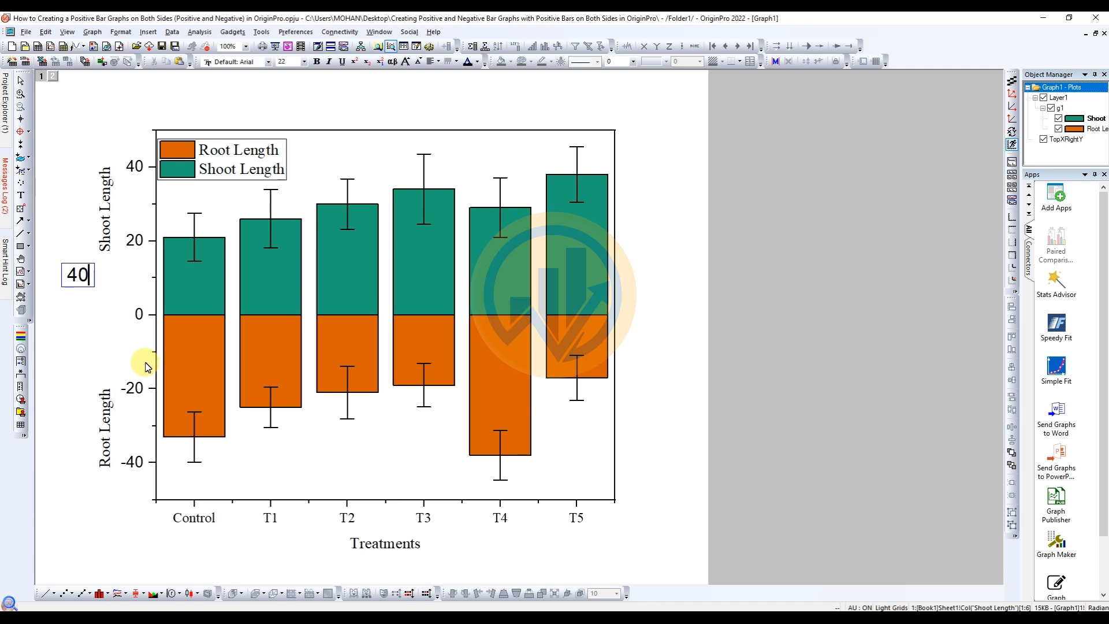
pyautogui.click(79, 300)
pyautogui.click(77, 273)
pyautogui.click(268, 62)
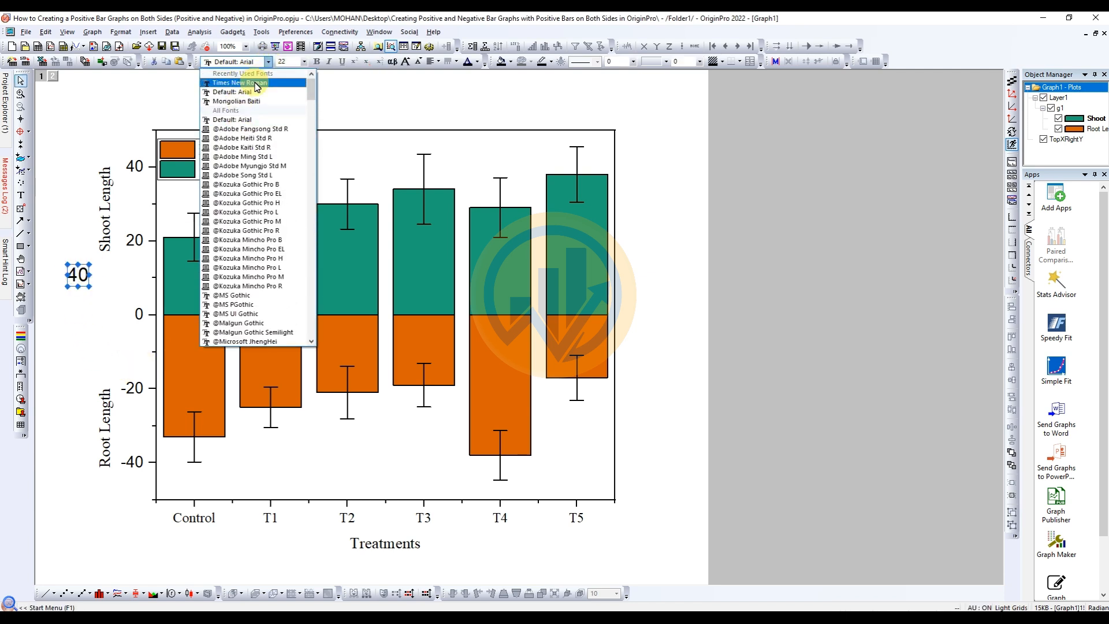
pyautogui.click(243, 83)
pyautogui.click(304, 62)
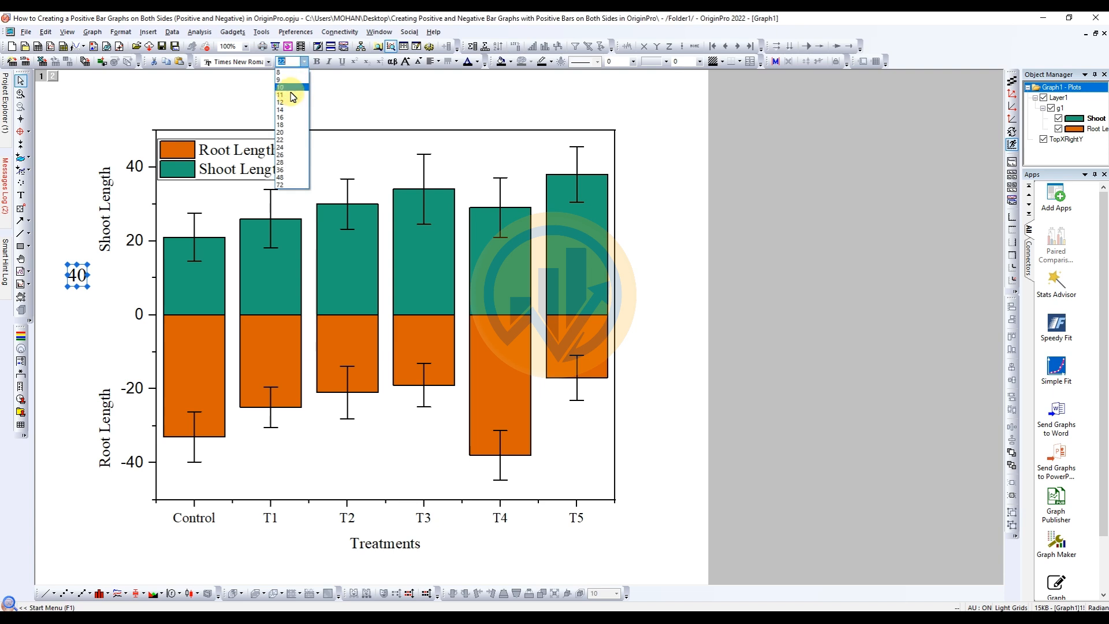
pyautogui.click(286, 125)
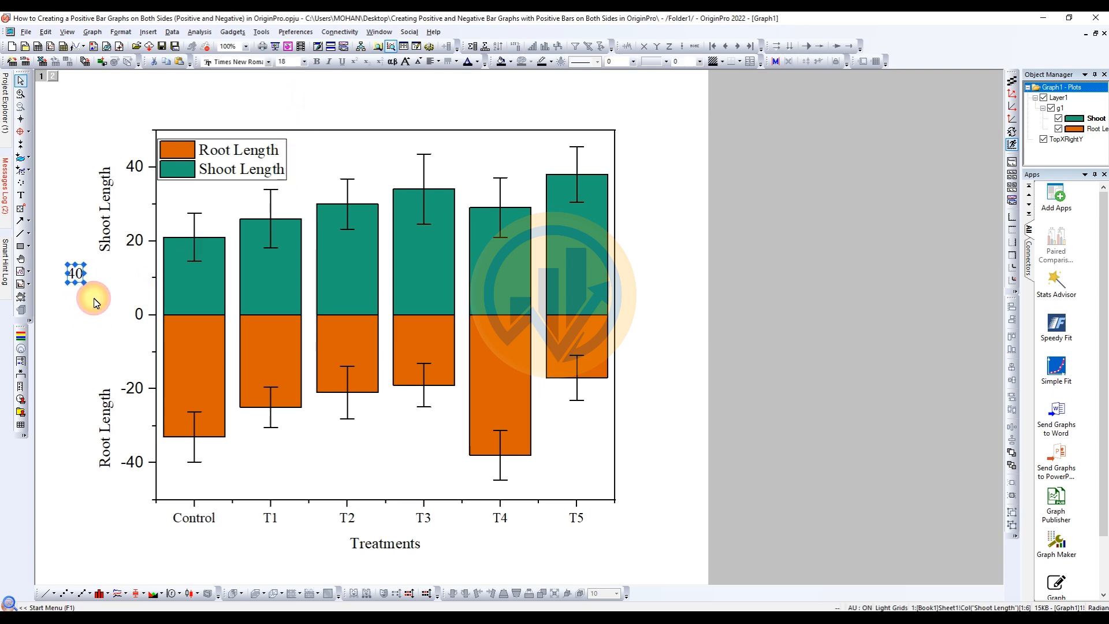
# - Duplicate the "40" text label, change the copy to "20", and position both labels at their Shoot Length tick heights
pyautogui.moveTo(81, 288); pyautogui.dragTo(86, 318)
pyautogui.doubleClick(85, 318)
pyautogui.click(86, 328)
pyautogui.click(83, 313)
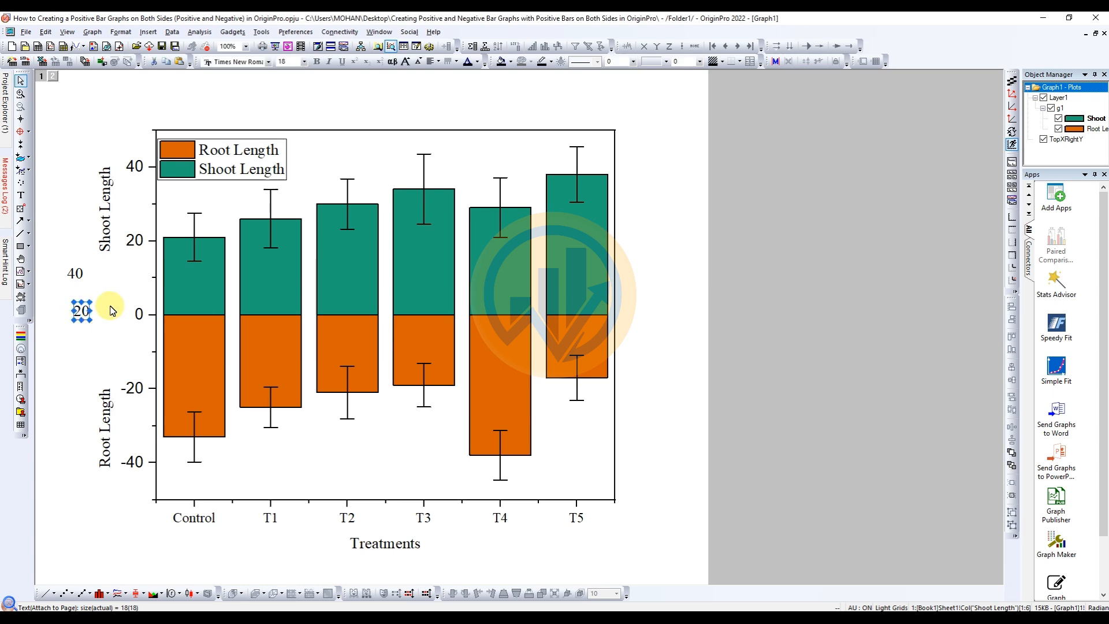
pyautogui.moveTo(83, 313); pyautogui.dragTo(86, 176)
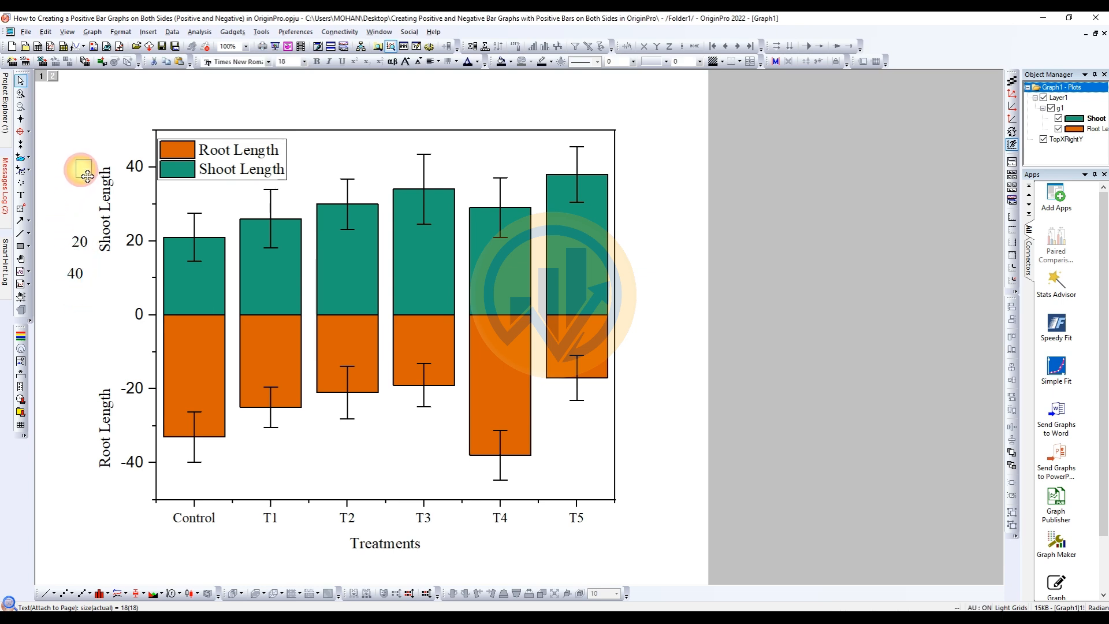
# - Hide the tick labels of layer 1's left Y axis and move the custom "20" and "40" labels beside their upper ticks
pyautogui.doubleClick(139, 243)
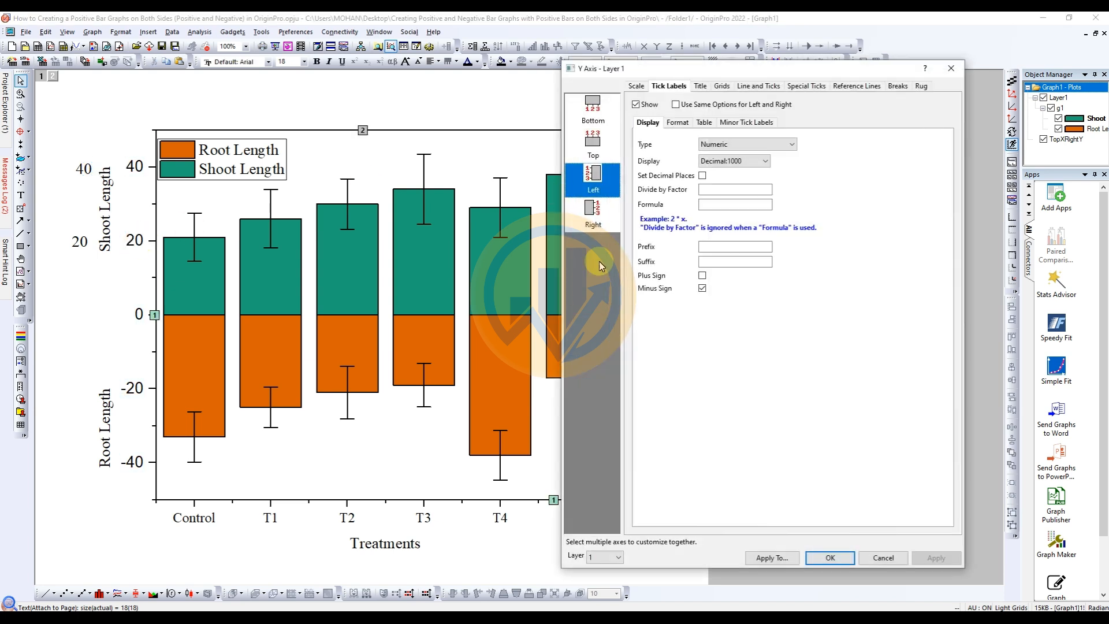
pyautogui.click(636, 104)
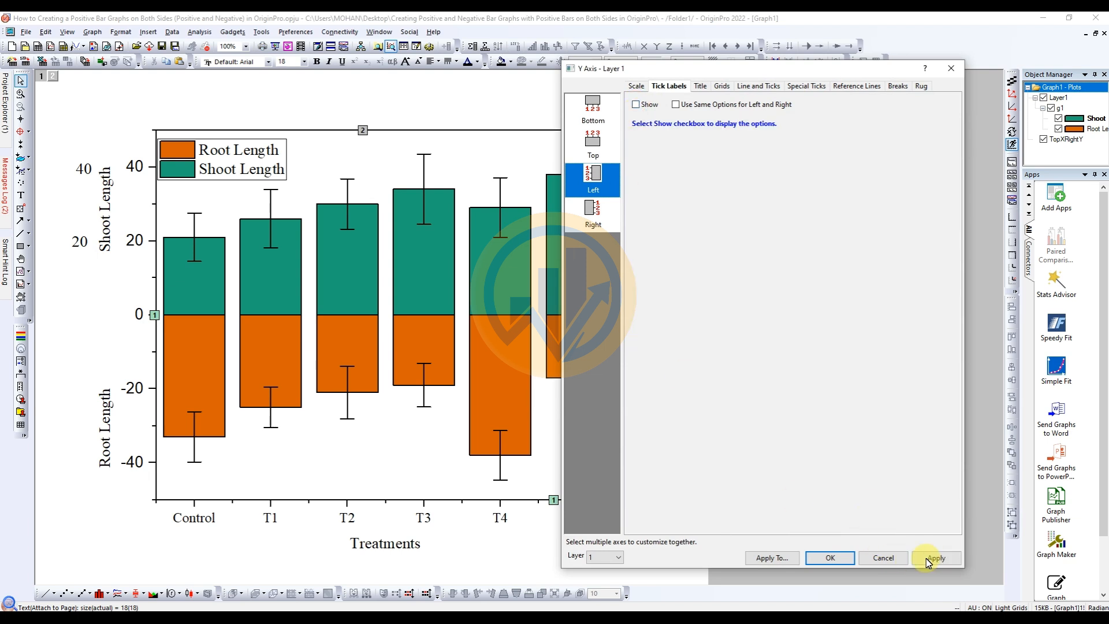
pyautogui.click(935, 558)
pyautogui.click(835, 560)
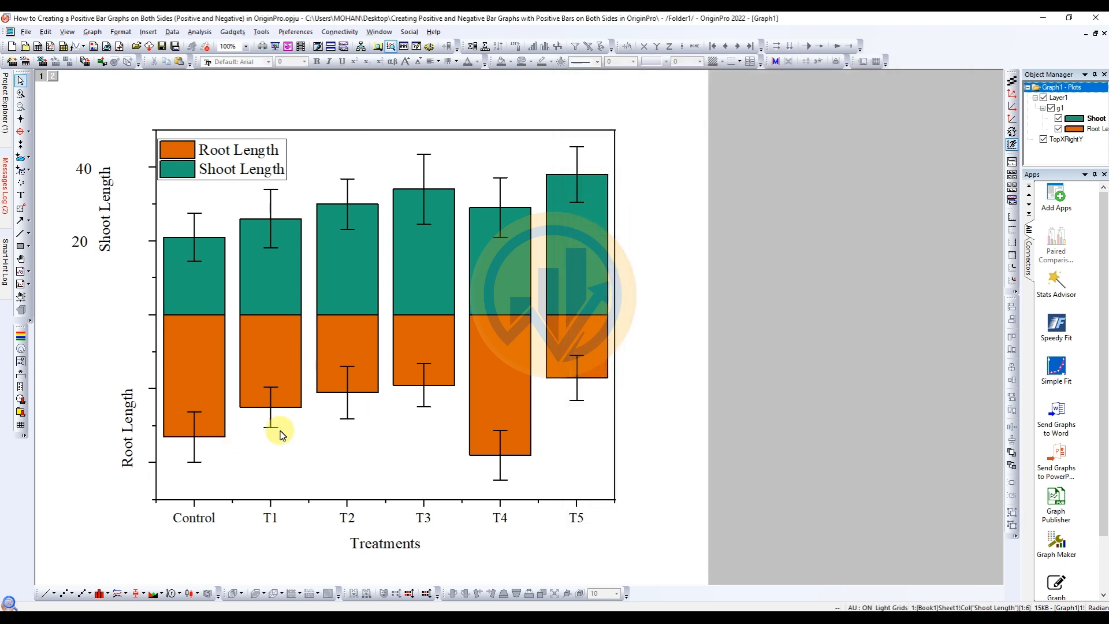
pyautogui.moveTo(79, 242); pyautogui.dragTo(130, 243)
pyautogui.moveTo(82, 168); pyautogui.dragTo(138, 173)
# - Place a copy of the "20" label beside the matching tick below zero and shift the Root Length title outward to clear it
pyautogui.click(131, 242)
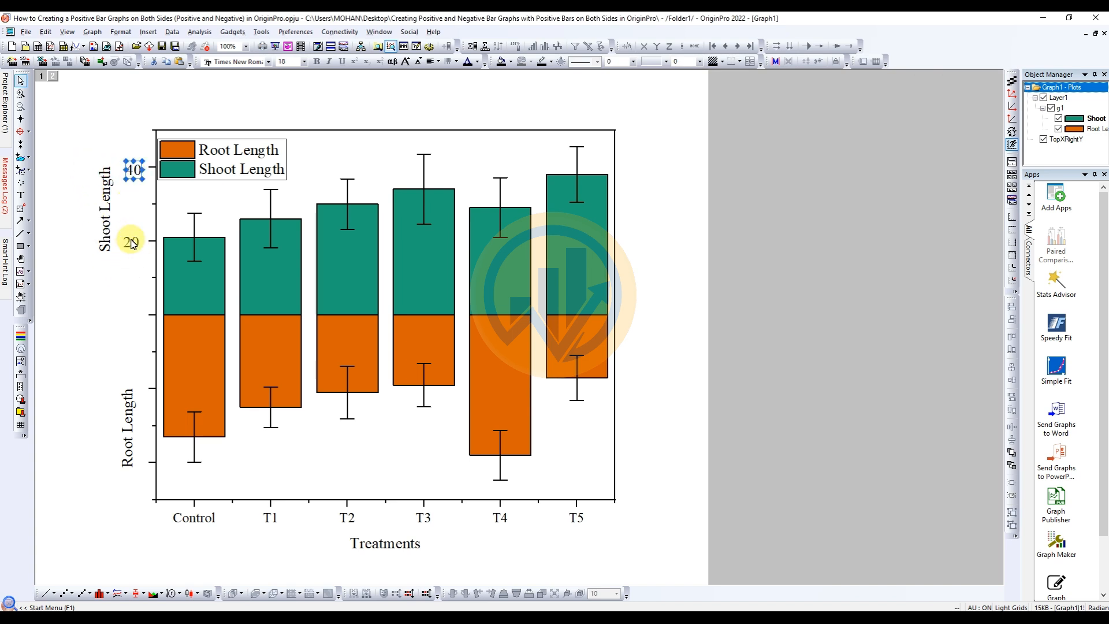
pyautogui.hotkey('ctrl', 'v')
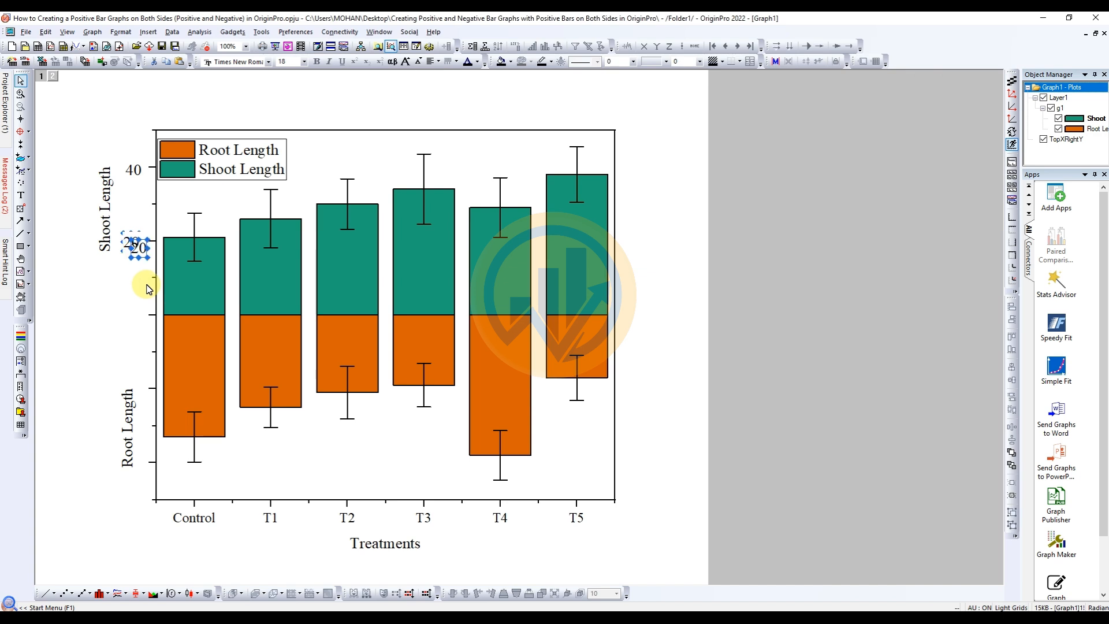
pyautogui.moveTo(136, 247); pyautogui.dragTo(106, 426)
pyautogui.click(126, 424)
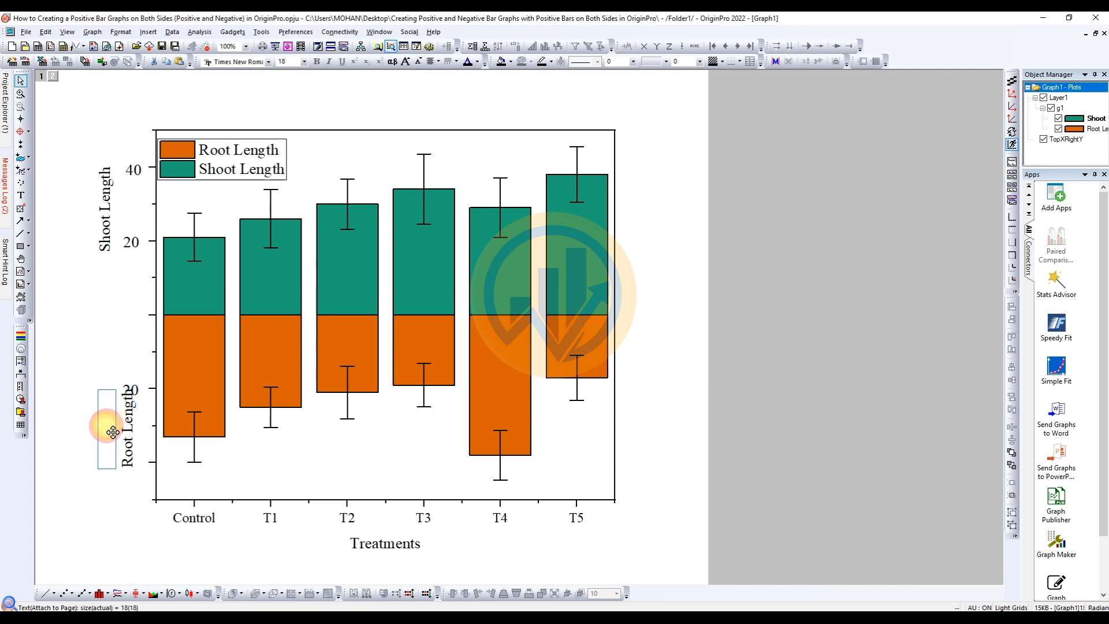
# - Place a copy of the "40" label beside the matching tick below zero on the Y axis
pyautogui.click(137, 172)
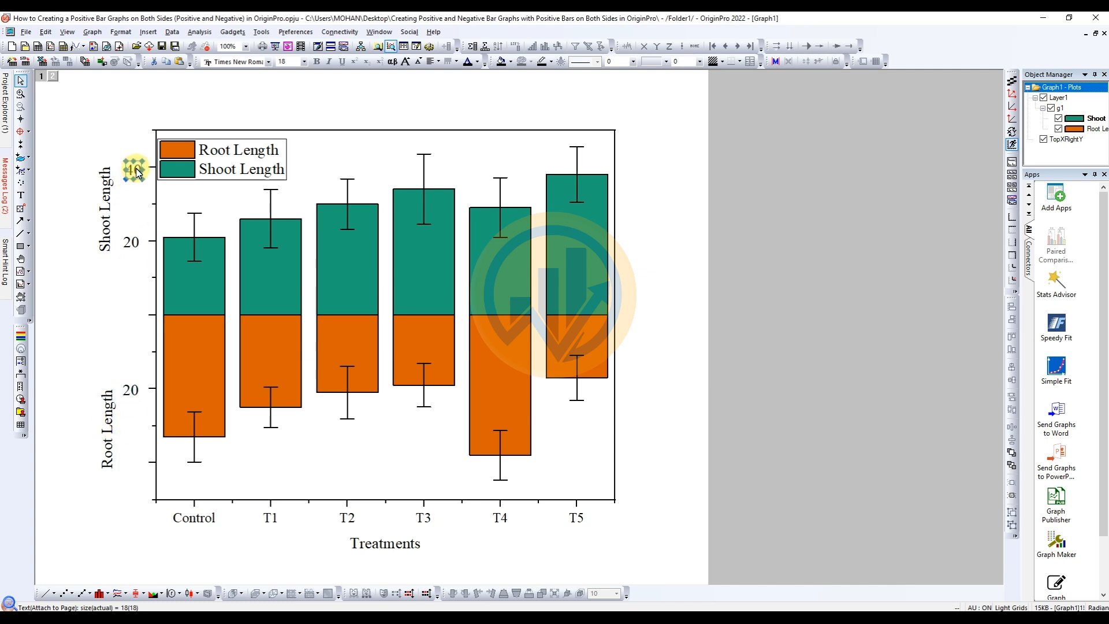
pyautogui.hotkey('ctrl', 'c')
pyautogui.hotkey('ctrl', 'v')
pyautogui.moveTo(144, 180); pyautogui.dragTo(134, 468)
# - Paste another copy of the "40" label, change it to "0", and align it beside the Y axis zero tick
pyautogui.click(127, 298)
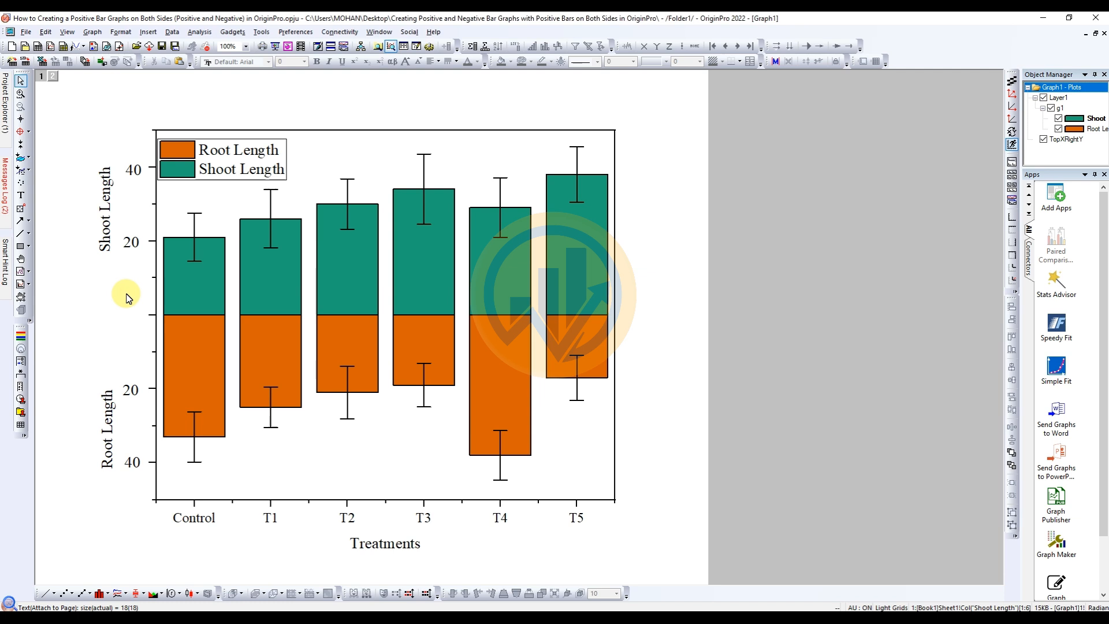
pyautogui.hotkey('ctrl', 'v')
pyautogui.moveTo(148, 336); pyautogui.dragTo(134, 319)
pyautogui.doubleClick(136, 317)
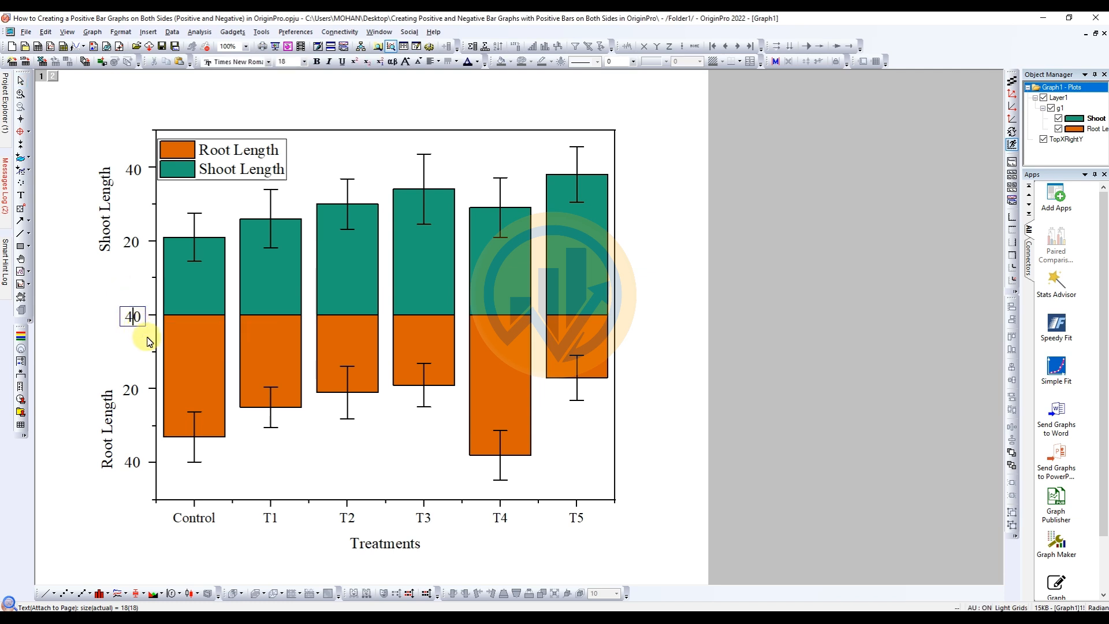
pyautogui.press('BackSpace')
pyautogui.click(102, 340)
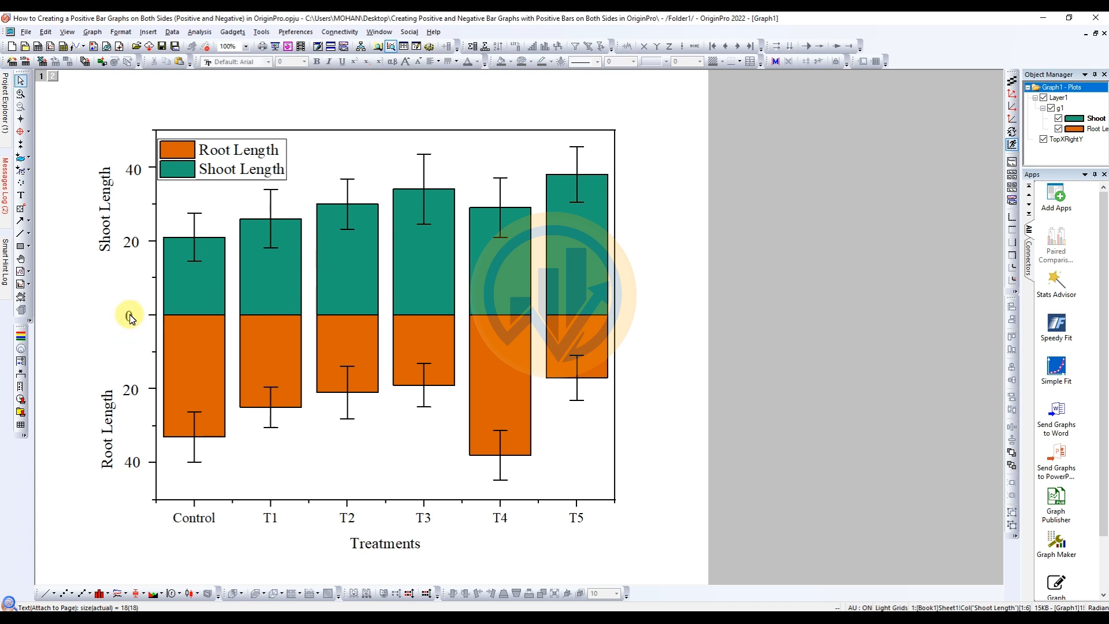
pyautogui.click(143, 318)
pyautogui.click(103, 323)
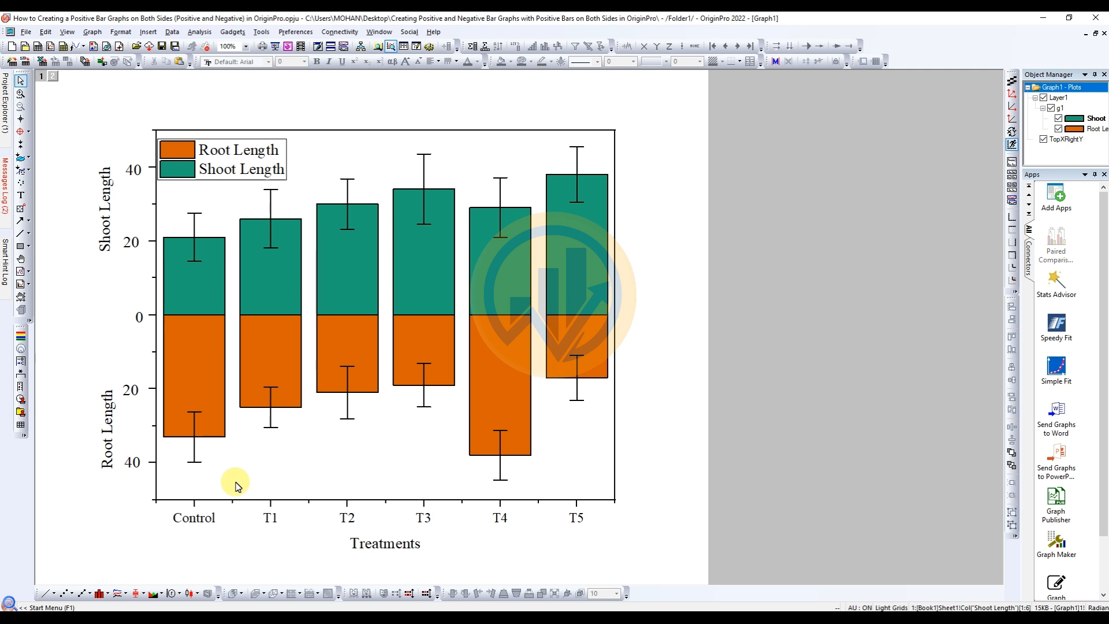
# - Fine-tune the positions of the lower "20" and "40" labels and the upper "20" label against their Y axis ticks
pyautogui.click(130, 390)
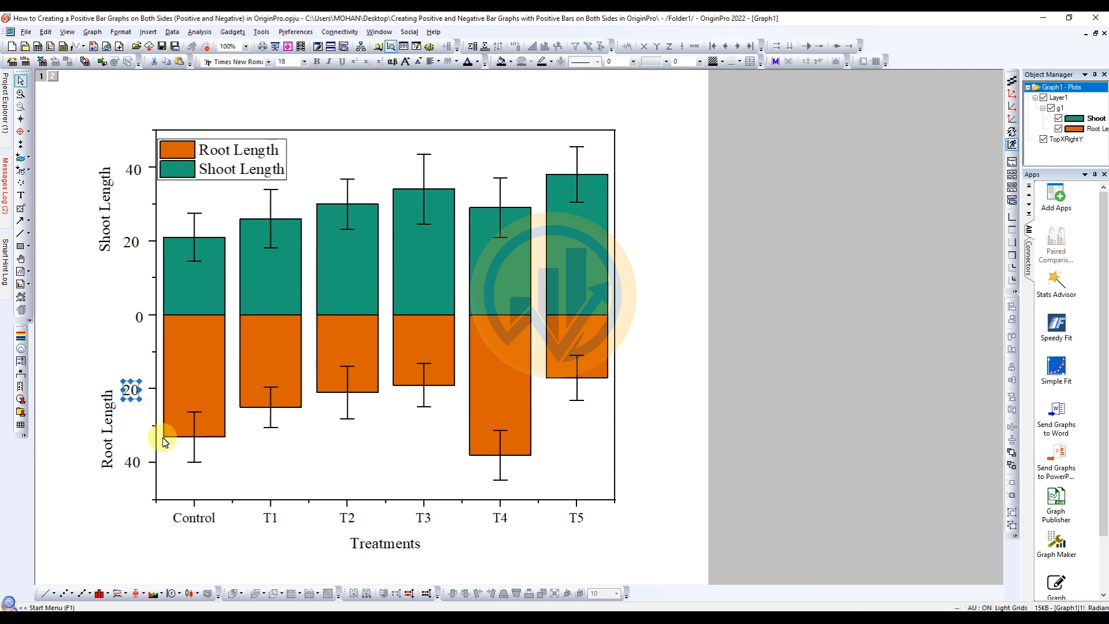
pyautogui.click(130, 462)
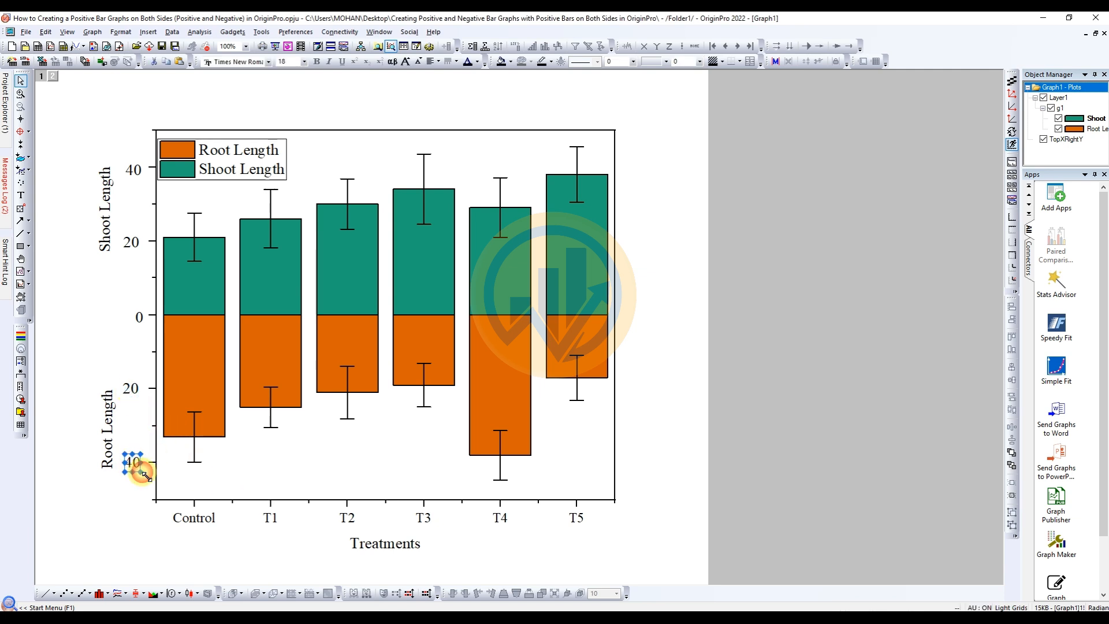
pyautogui.click(101, 359)
pyautogui.click(138, 245)
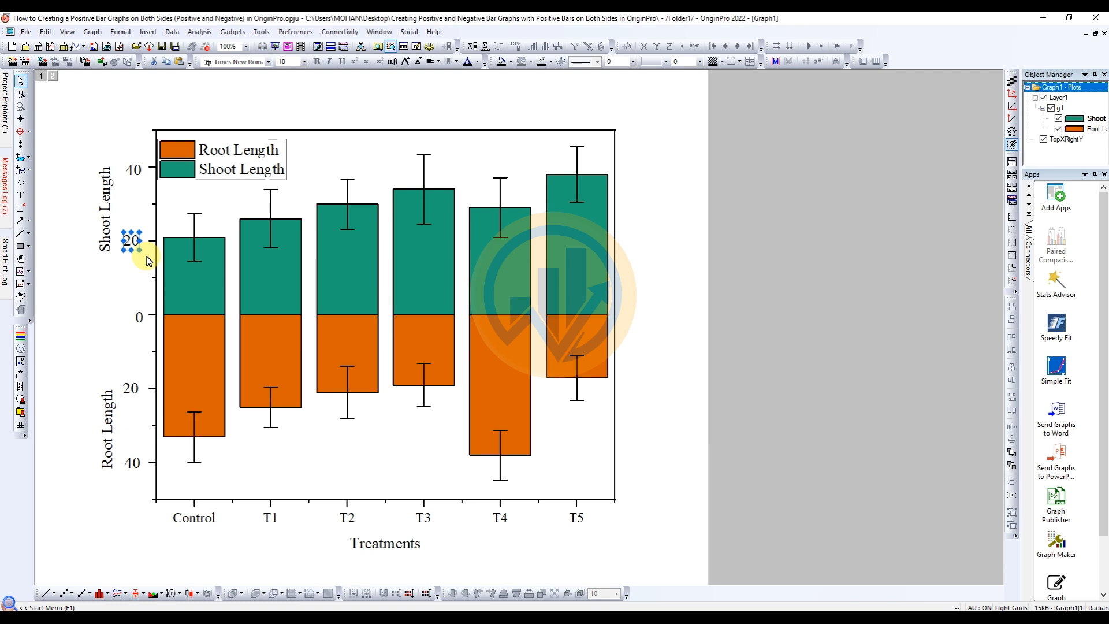
pyautogui.click(101, 305)
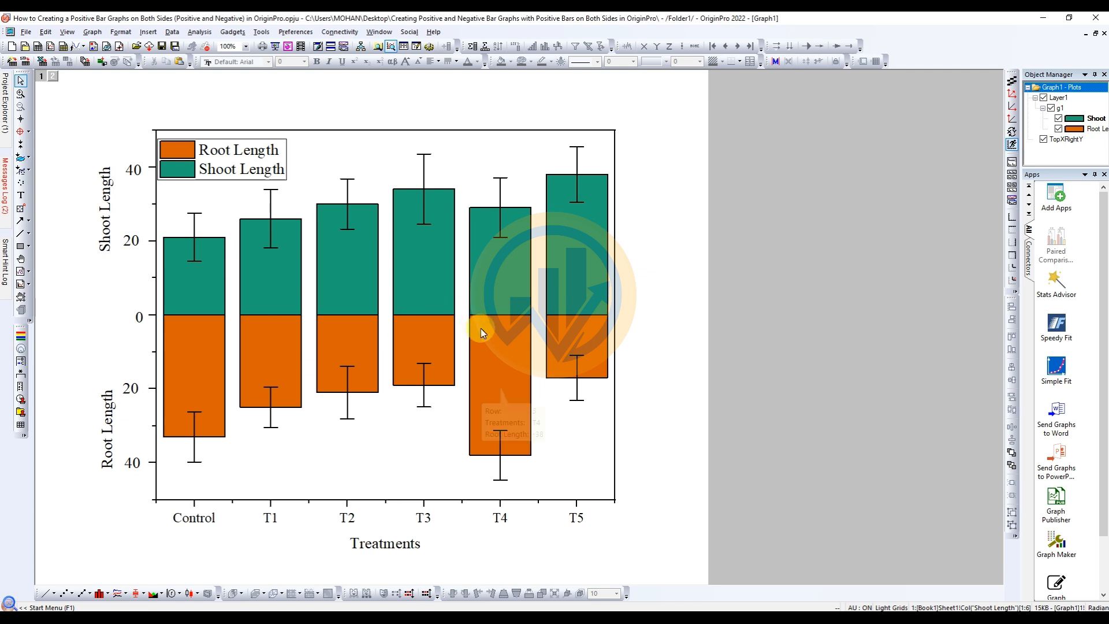
# - Enable data labels on the Shoot Length columns and apply the change
pyautogui.moveTo(404, 381)
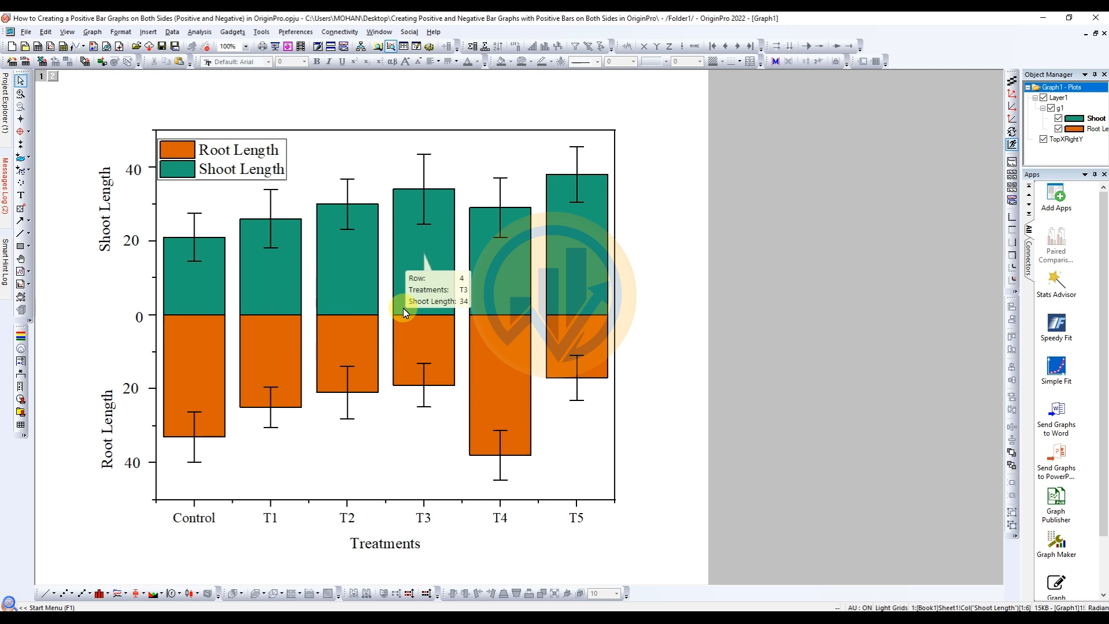
pyautogui.doubleClick(211, 289)
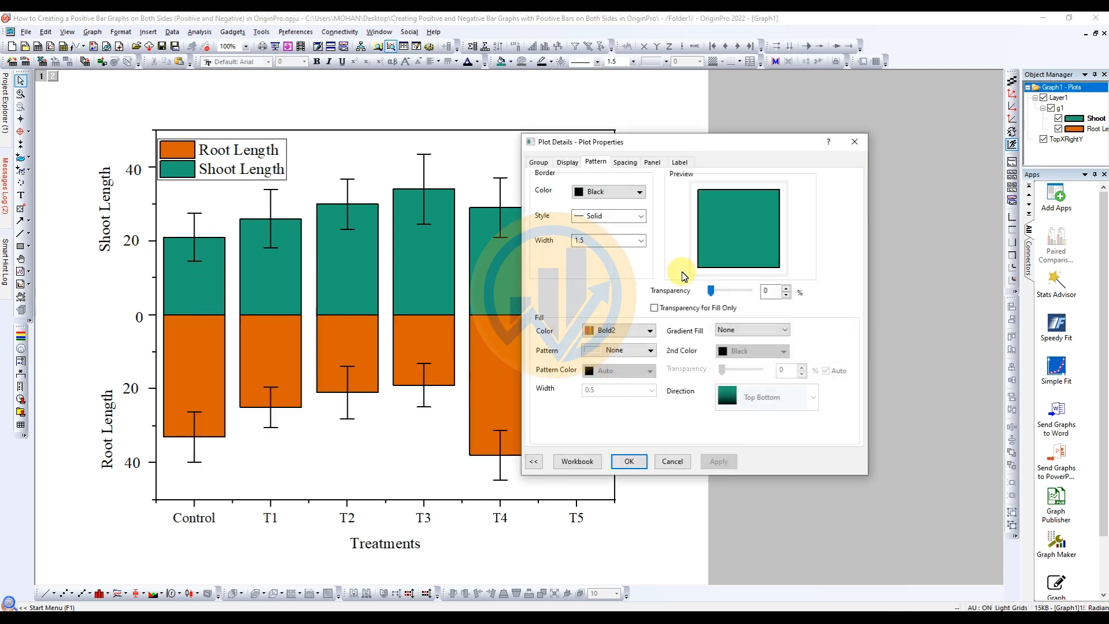
pyautogui.click(677, 162)
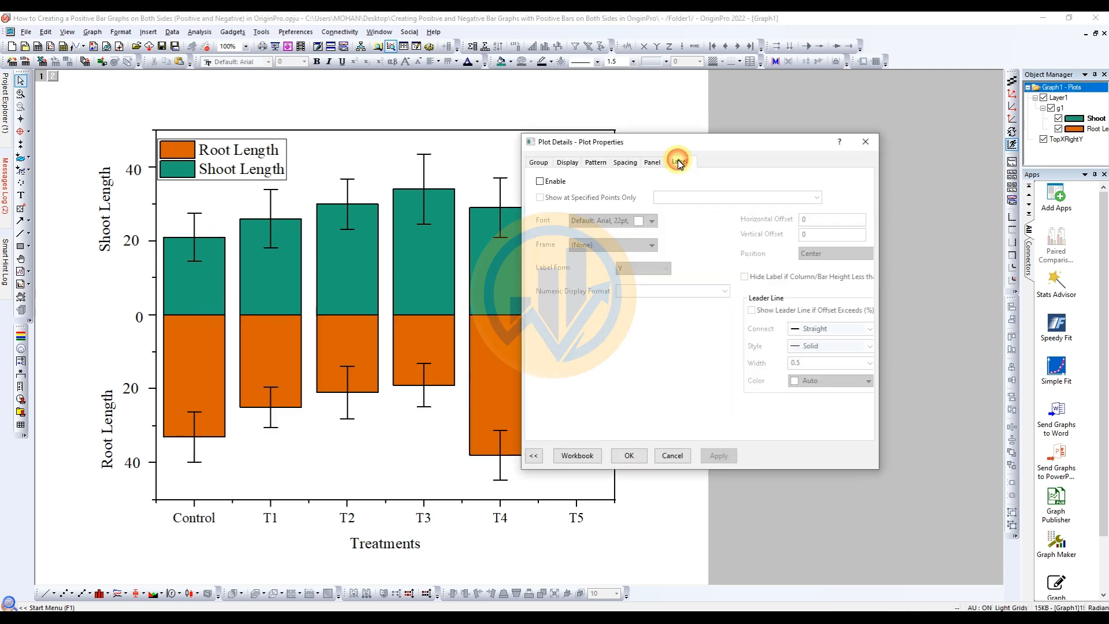
pyautogui.click(540, 181)
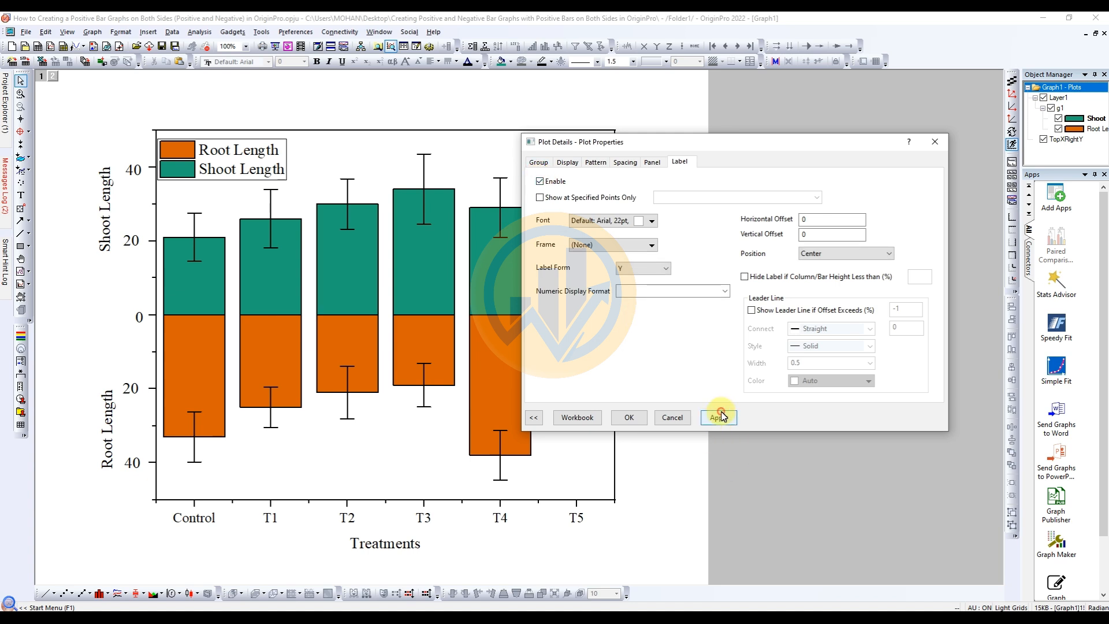
pyautogui.click(718, 416)
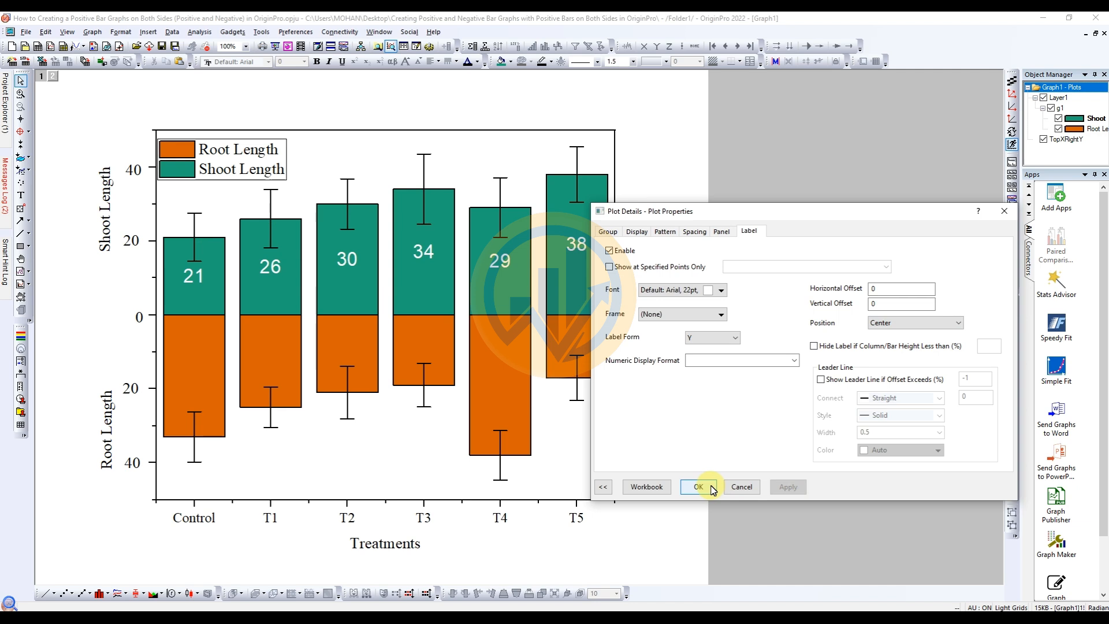
# - Set the Shoot Length data labels' font to Times New Roman, size 18, with Auto color, and apply it
pyautogui.click(723, 290)
pyautogui.click(738, 312)
pyautogui.scroll(2, 690, 347)
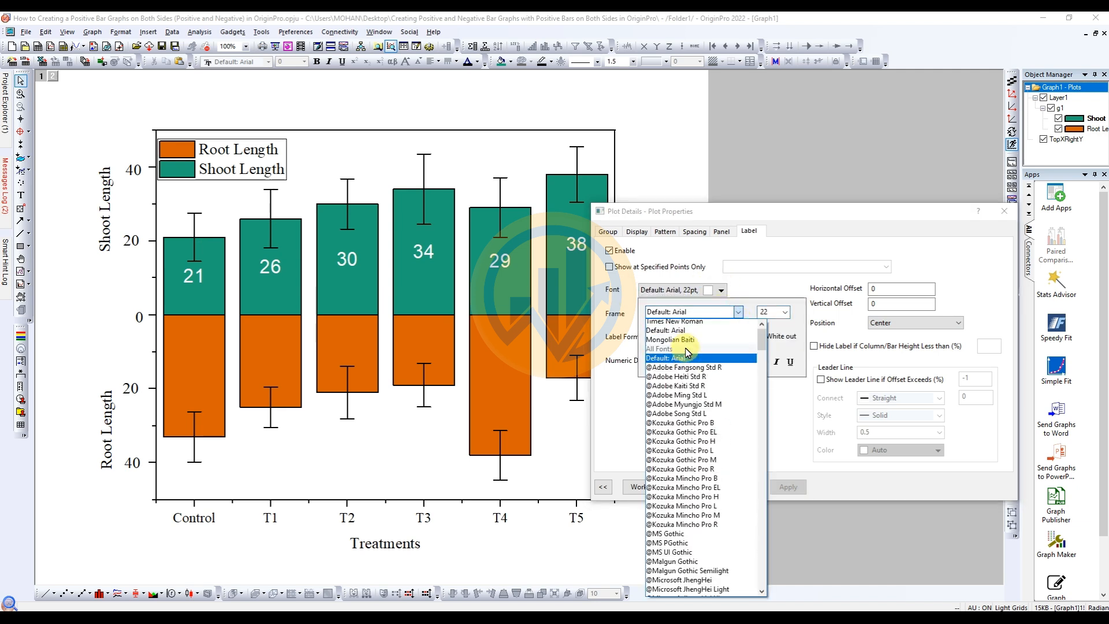
pyautogui.click(693, 325)
pyautogui.click(787, 314)
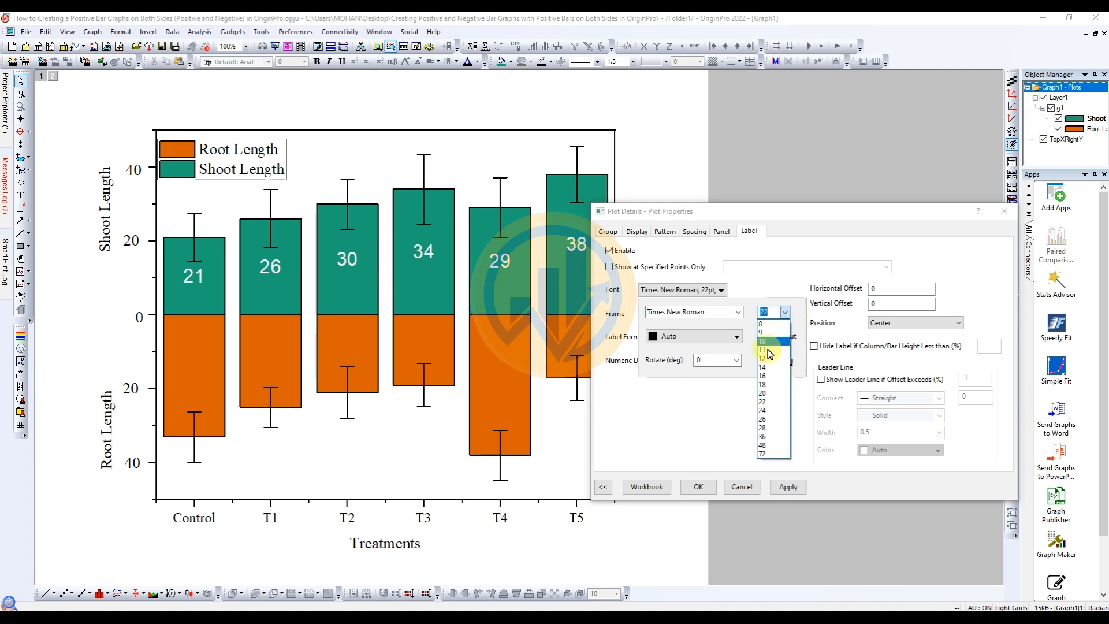
pyautogui.click(768, 358)
pyautogui.click(786, 312)
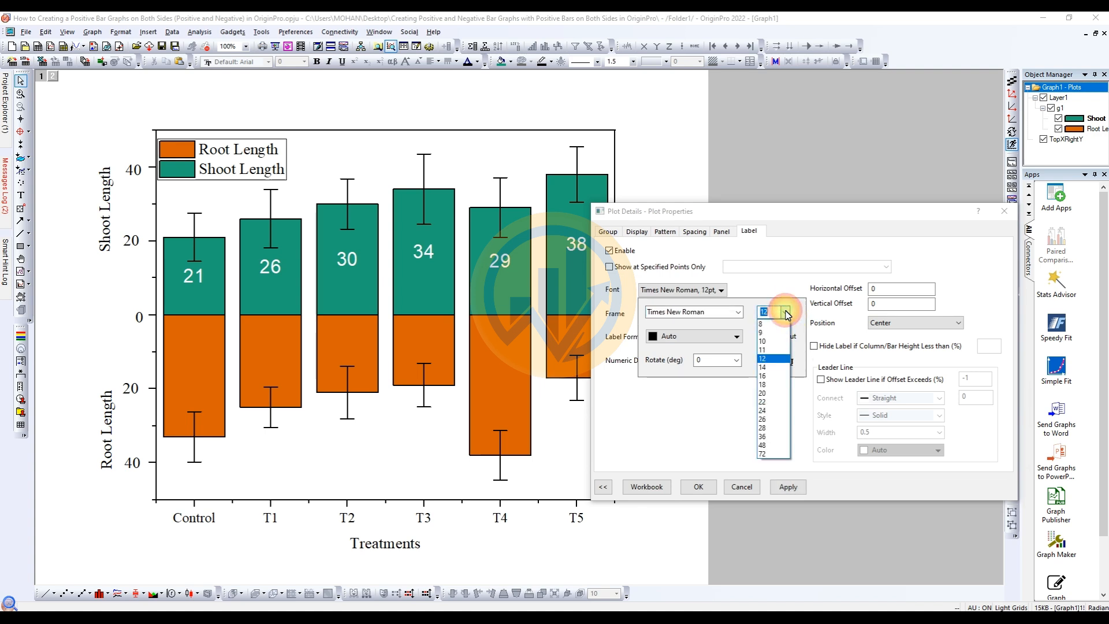
pyautogui.click(768, 364)
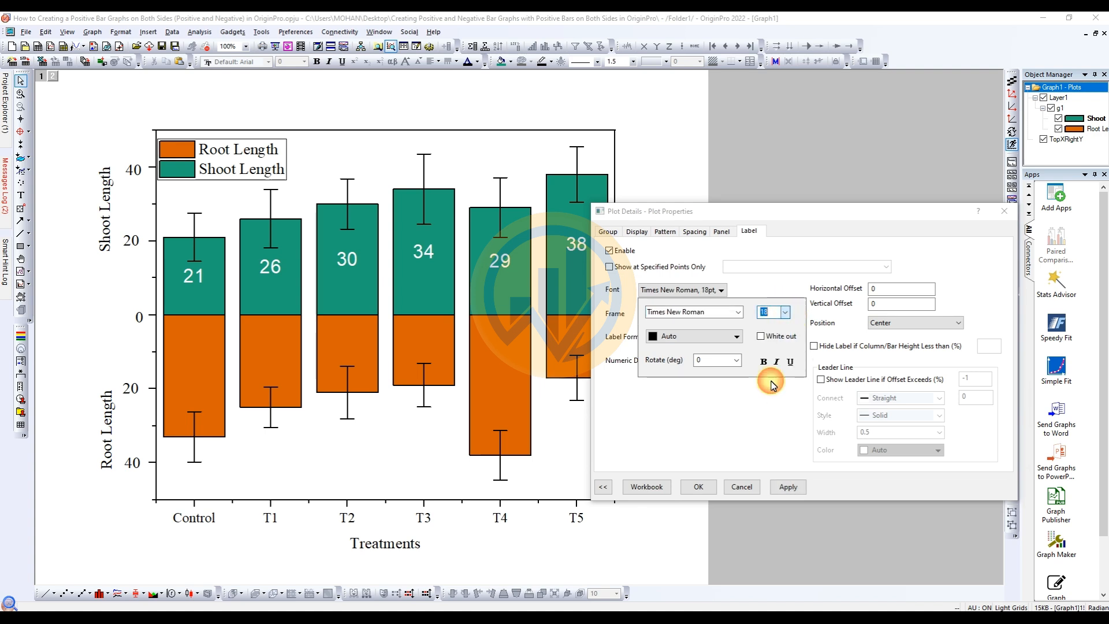
pyautogui.click(736, 336)
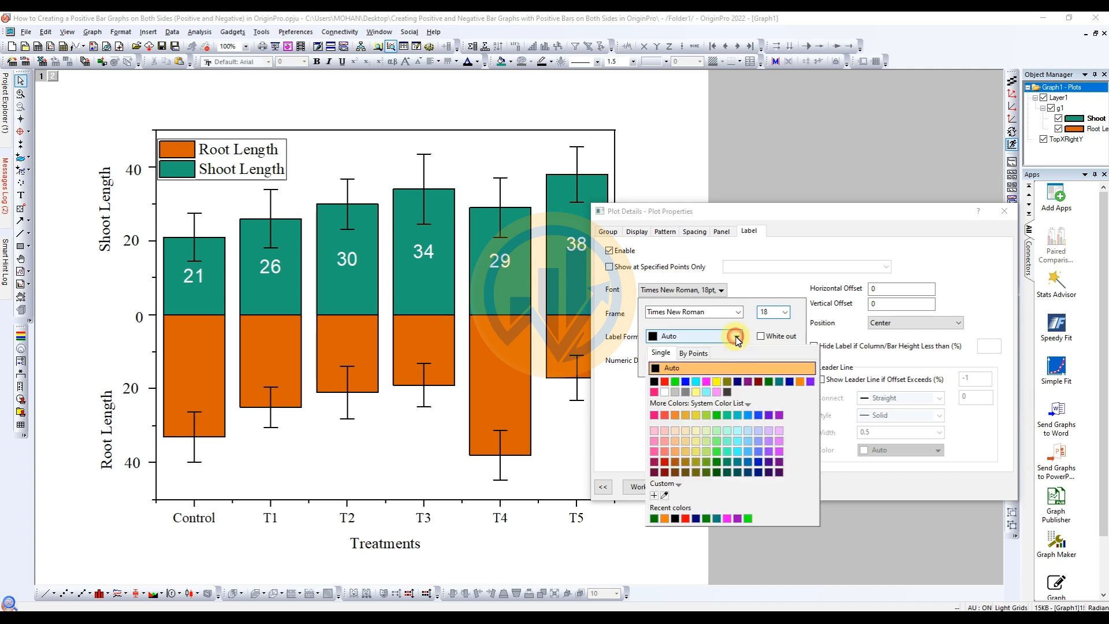
pyautogui.click(663, 369)
pyautogui.click(786, 484)
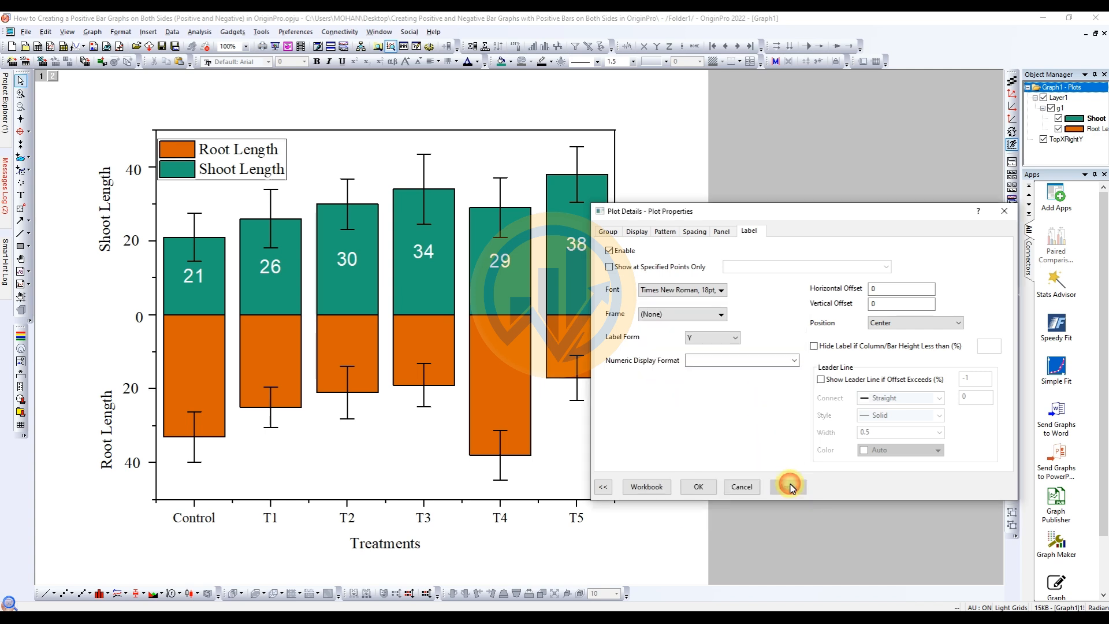
# - Set the Shoot Length data labels' font color to Black and apply it
pyautogui.click(720, 290)
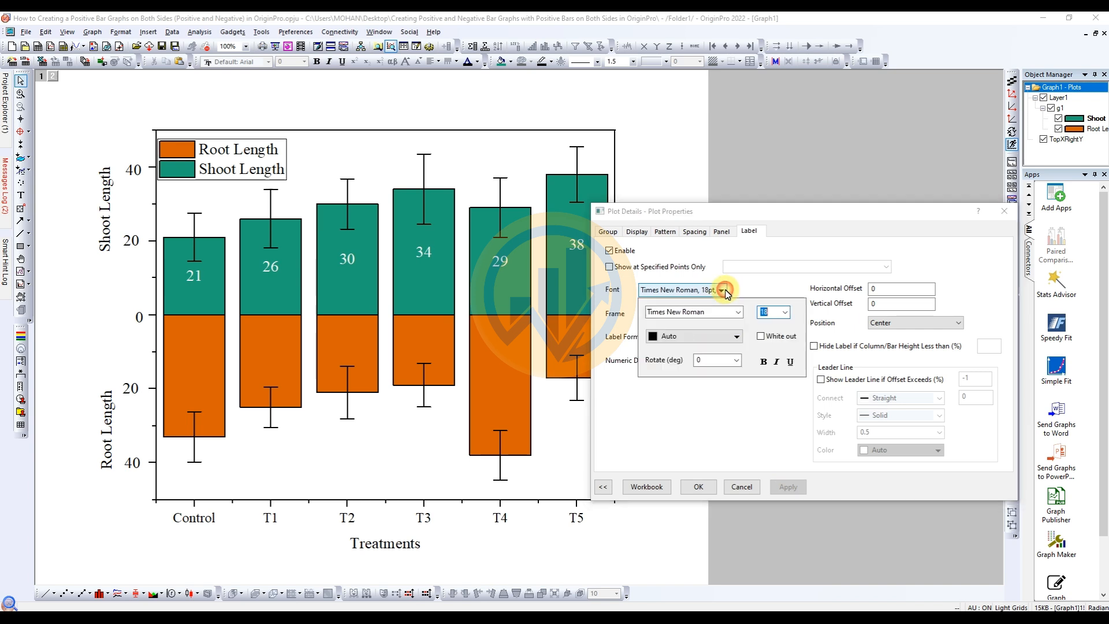
pyautogui.click(701, 338)
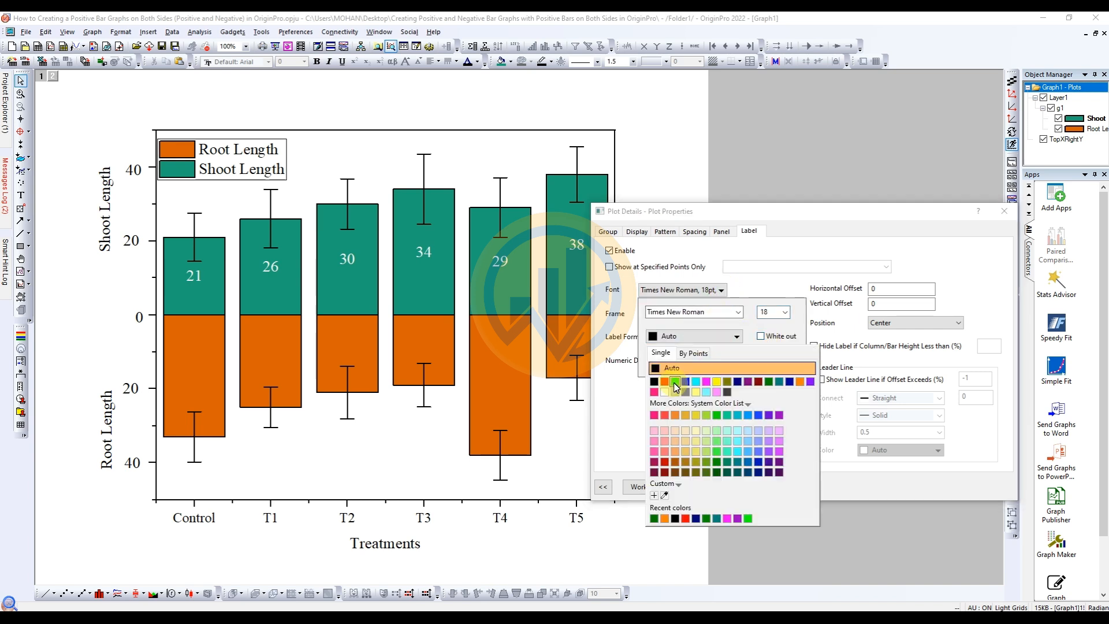
pyautogui.click(654, 381)
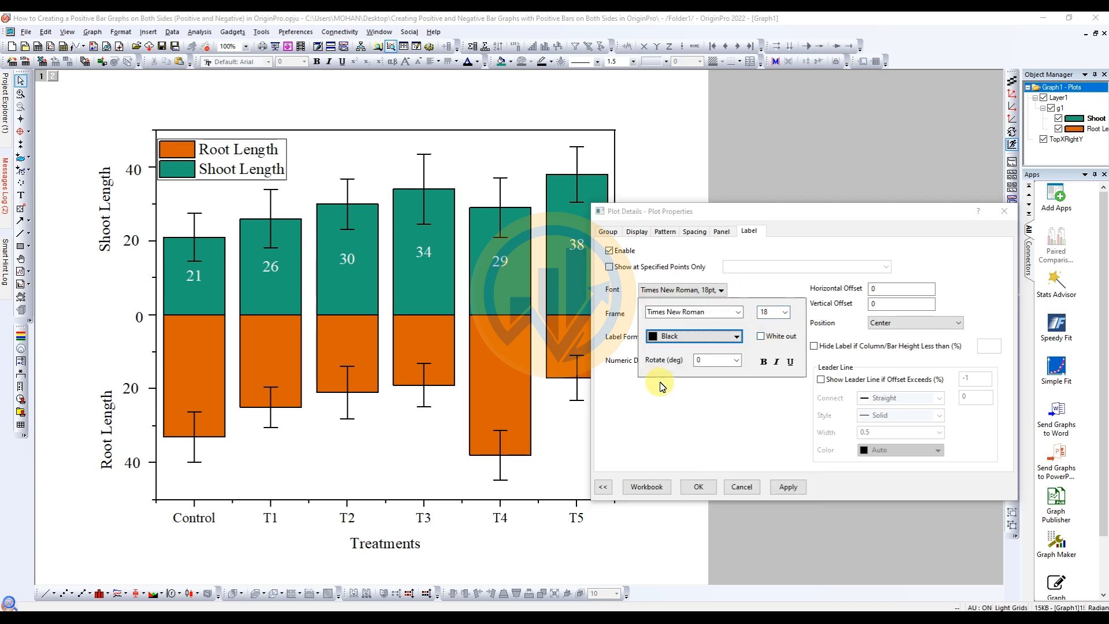
pyautogui.click(789, 487)
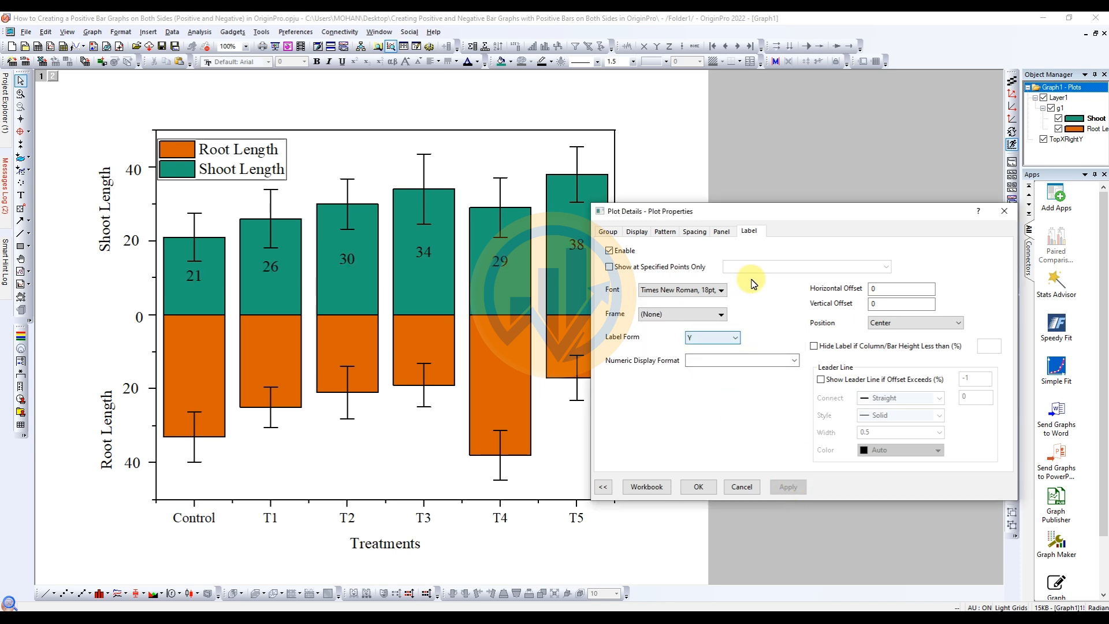
# - Set the Shoot Length data labels' numeric display format to .2 and apply it
pyautogui.click(746, 360)
pyautogui.click(794, 361)
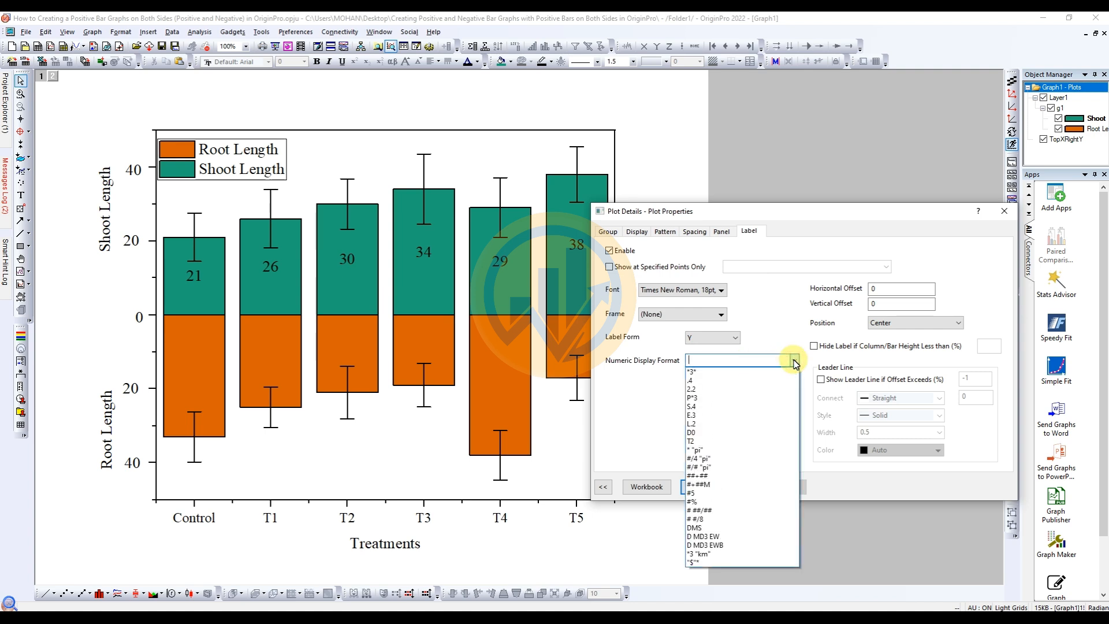
pyautogui.click(715, 379)
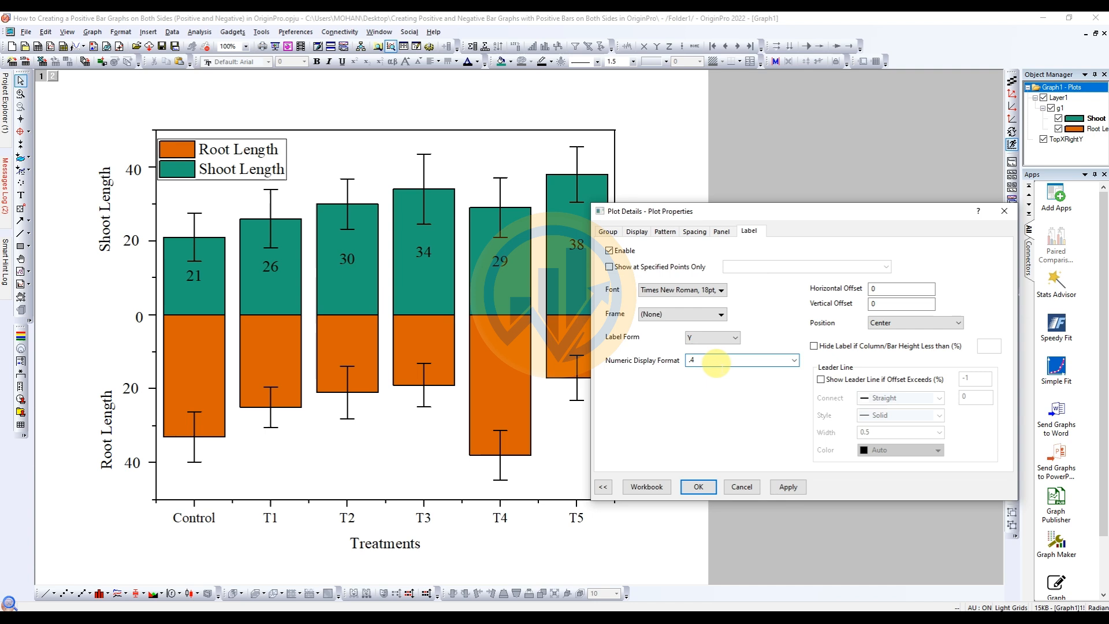
pyautogui.click(787, 488)
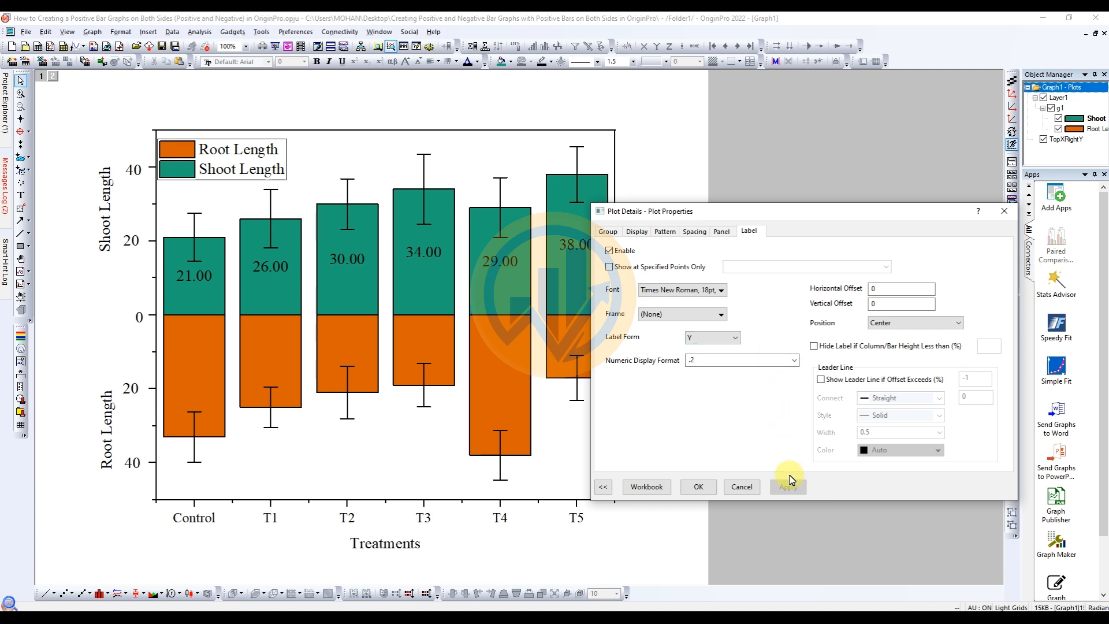
# - Set the Shoot Length data labels' font color to White and apply it
pyautogui.click(719, 316)
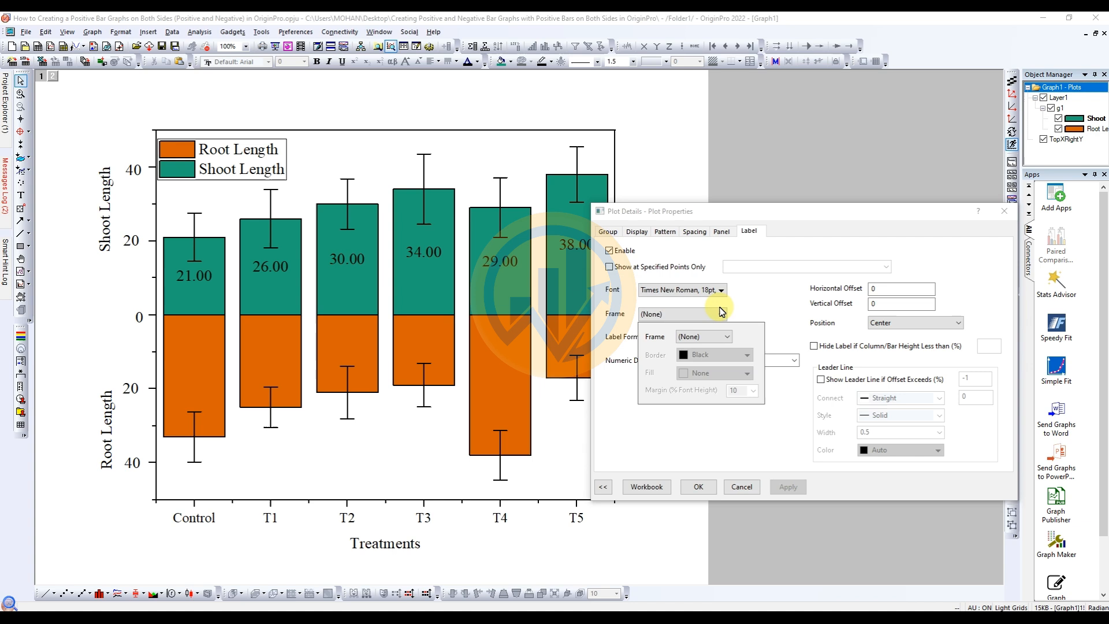
pyautogui.click(721, 290)
pyautogui.click(688, 336)
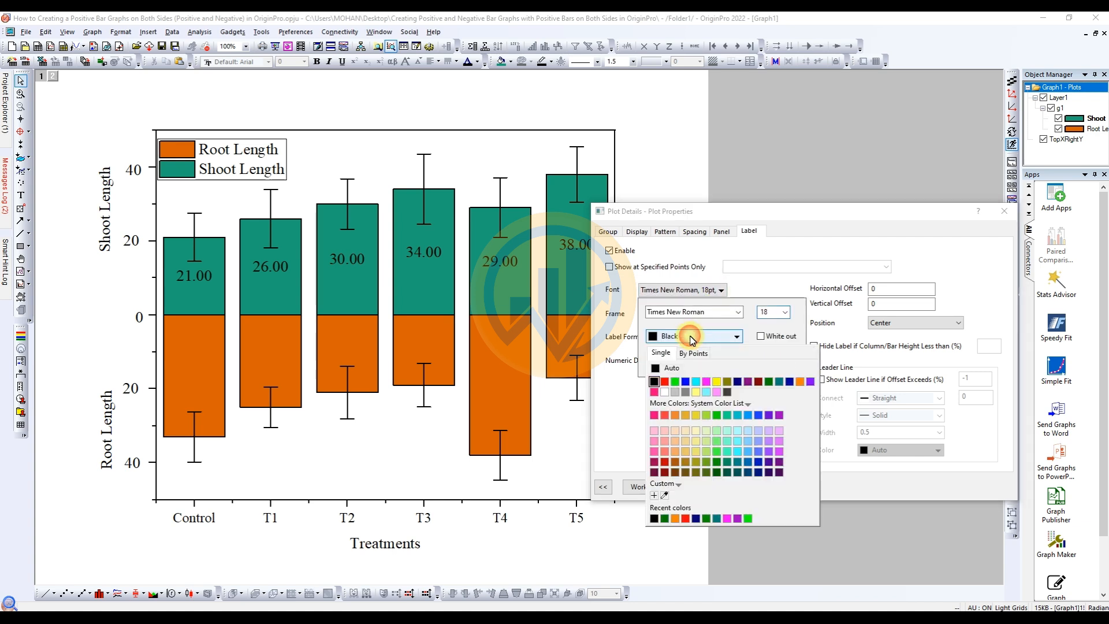
pyautogui.click(671, 392)
pyautogui.click(791, 486)
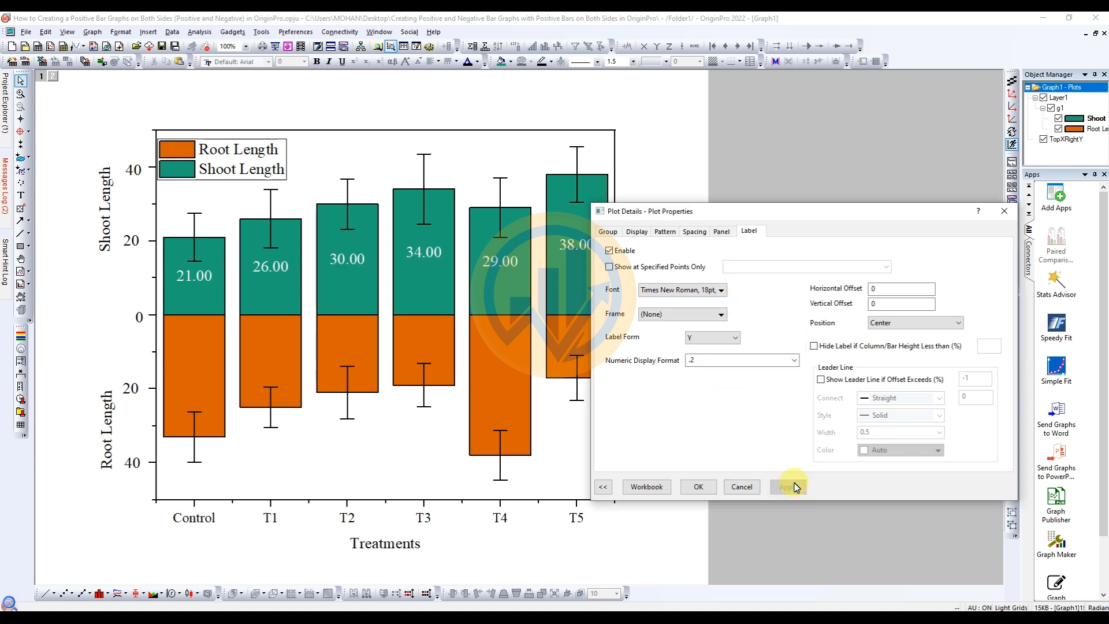
# - Position the Shoot Length data labels at Inside Base, apply the change and close the plot settings
pyautogui.click(880, 323)
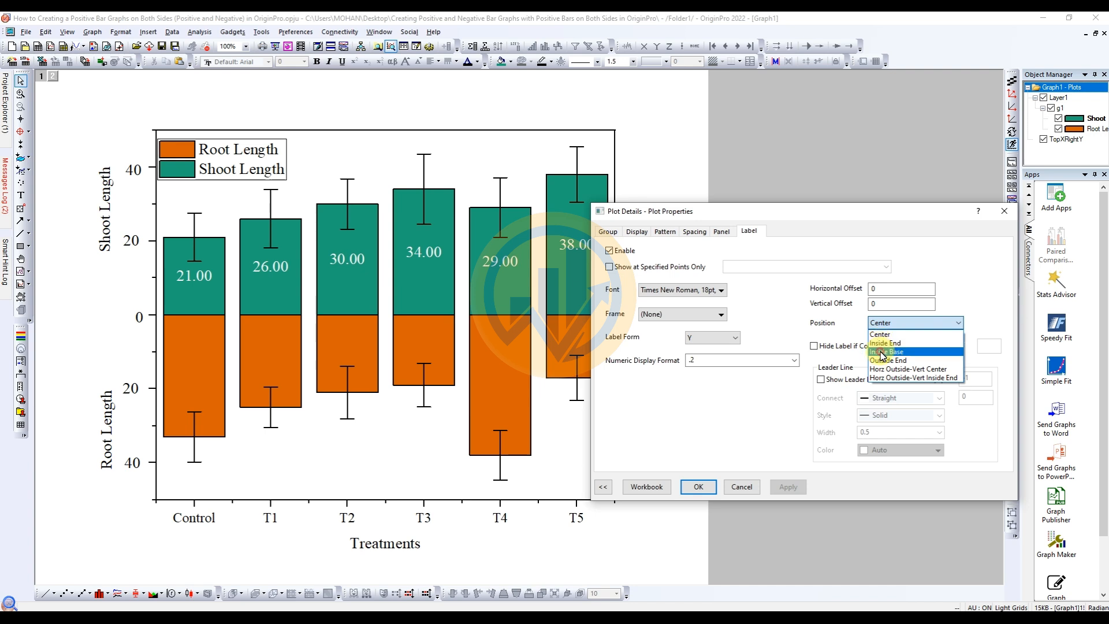
pyautogui.click(882, 352)
pyautogui.click(787, 487)
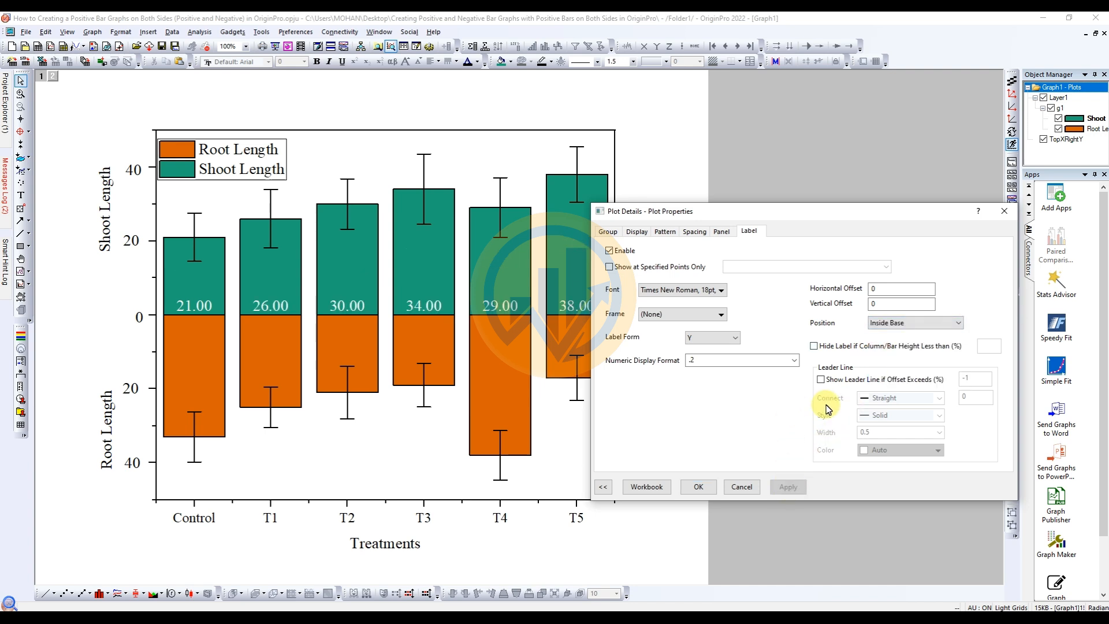
pyautogui.click(699, 486)
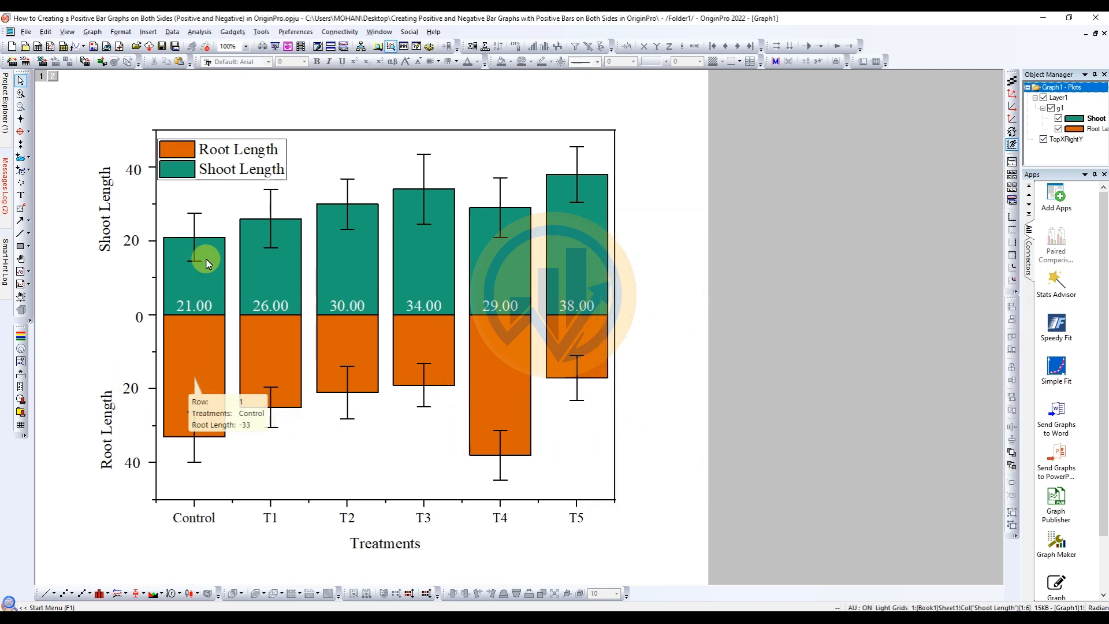
# - Restore the graph window beside the worksheet and add a text label reading 33.00 on the Control treatment's Root Length column
pyautogui.click(1094, 33)
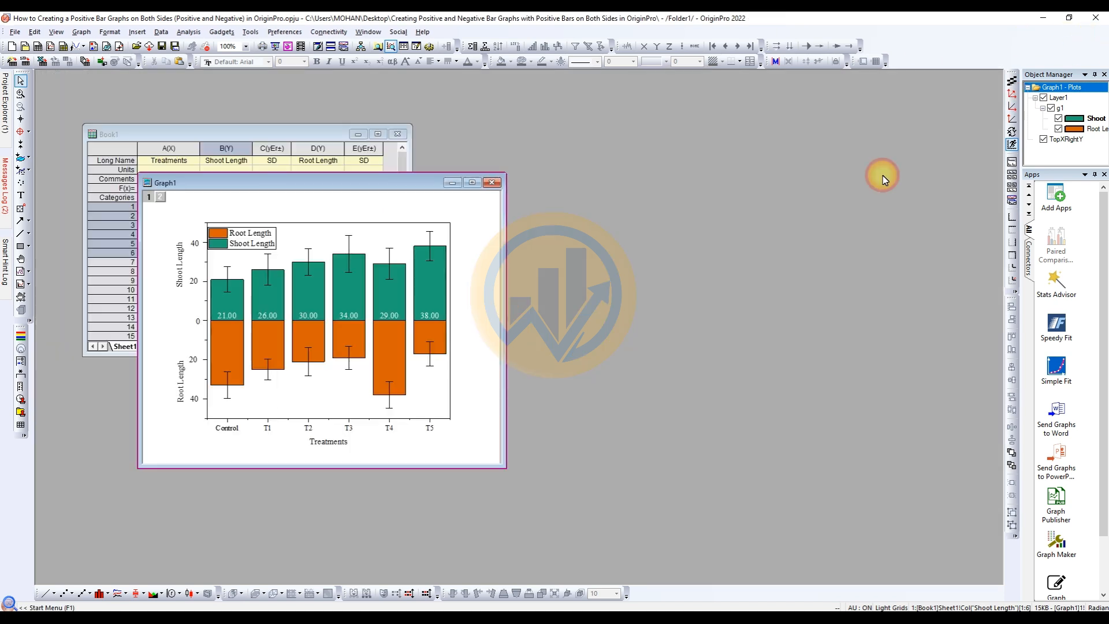
pyautogui.moveTo(297, 183); pyautogui.dragTo(552, 152)
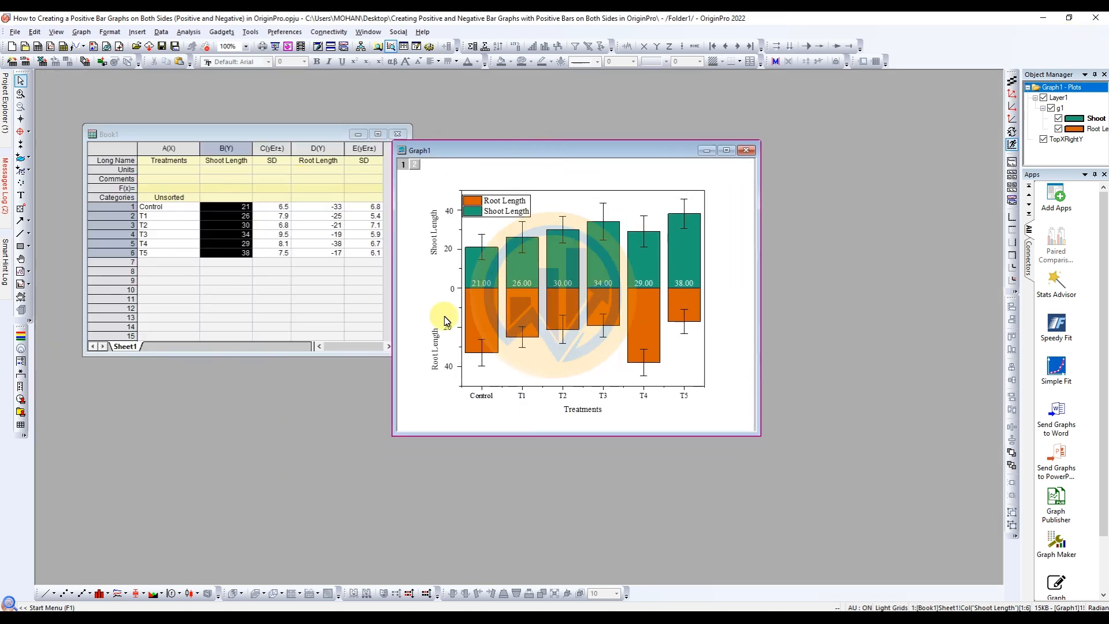
pyautogui.click(20, 198)
pyautogui.click(474, 301)
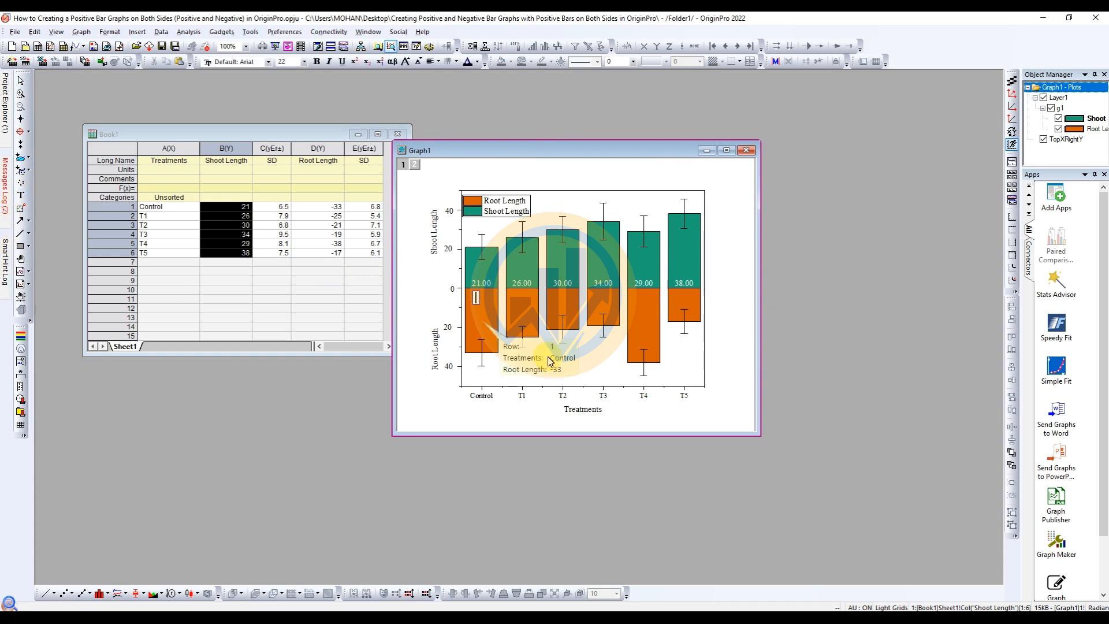
pyautogui.write('33')
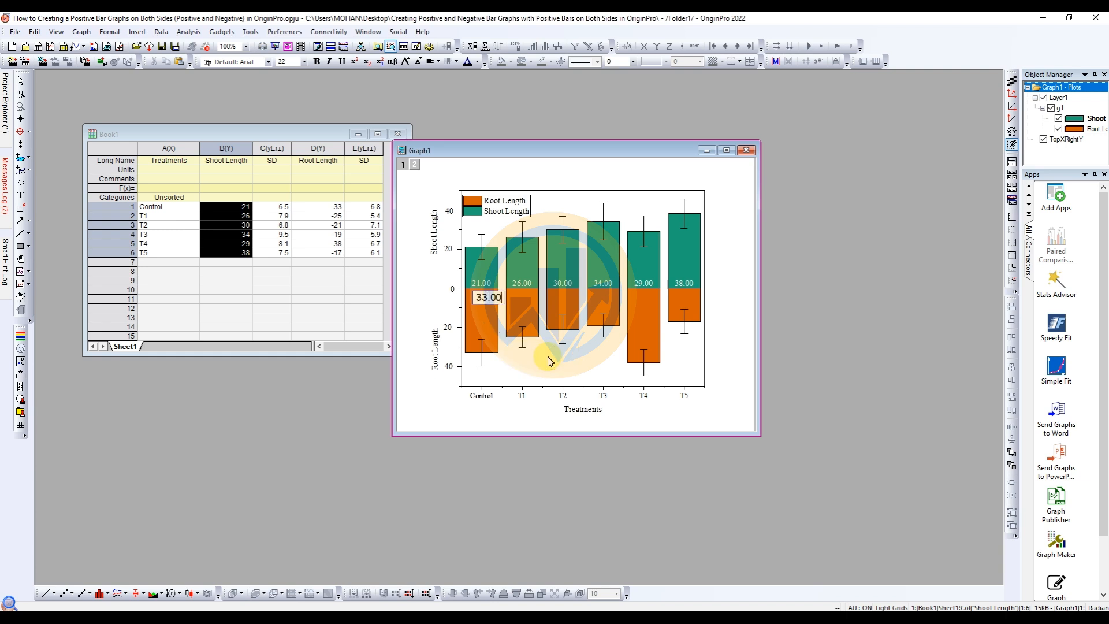
pyautogui.click(562, 356)
# - Format the 33.00 label in white Times New Roman, size 18, and center it just below zero on the Control column
pyautogui.click(483, 296)
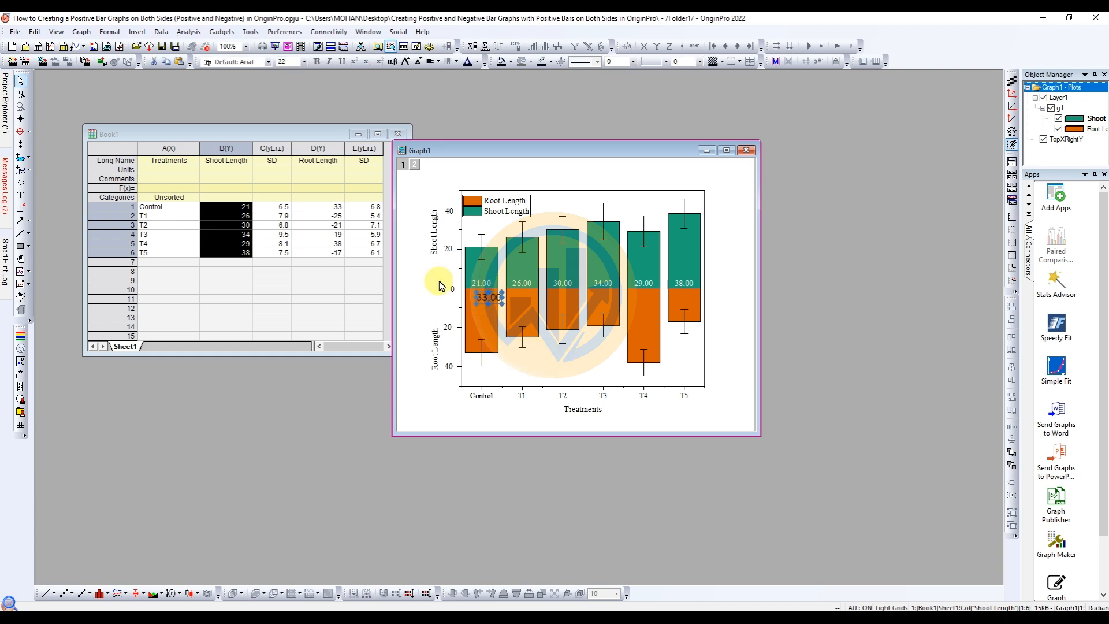
pyautogui.click(477, 62)
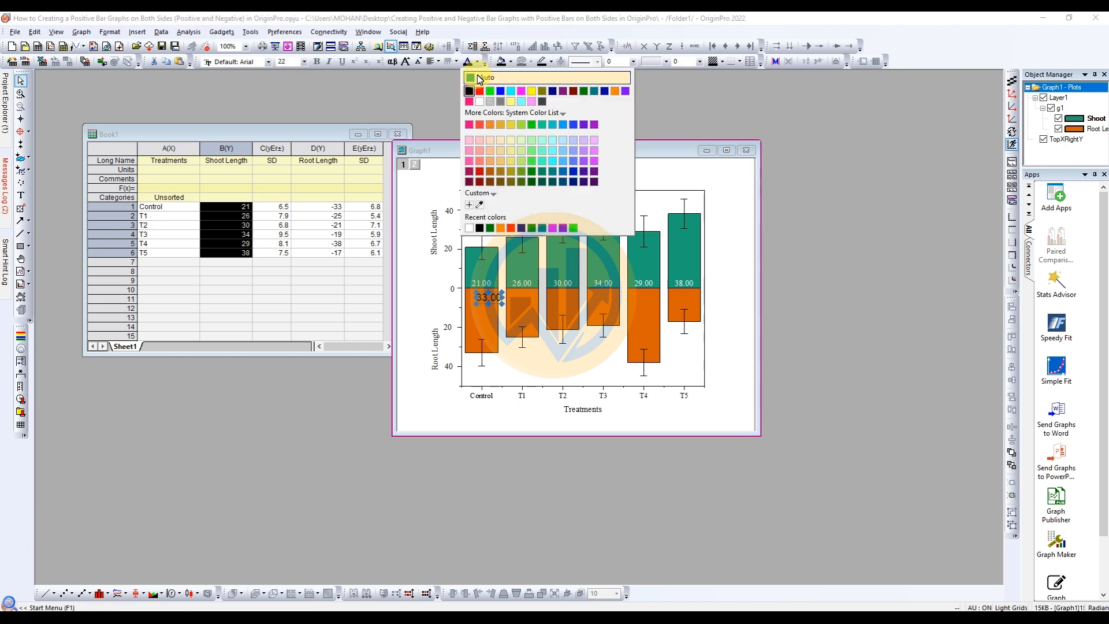
pyautogui.click(478, 108)
pyautogui.click(267, 62)
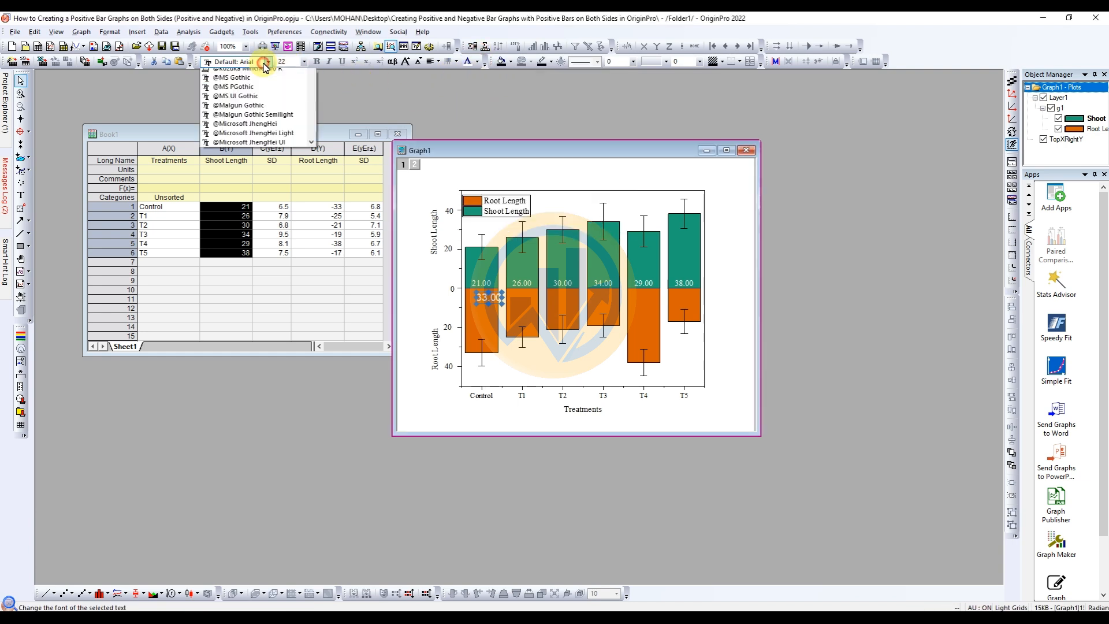
pyautogui.click(232, 85)
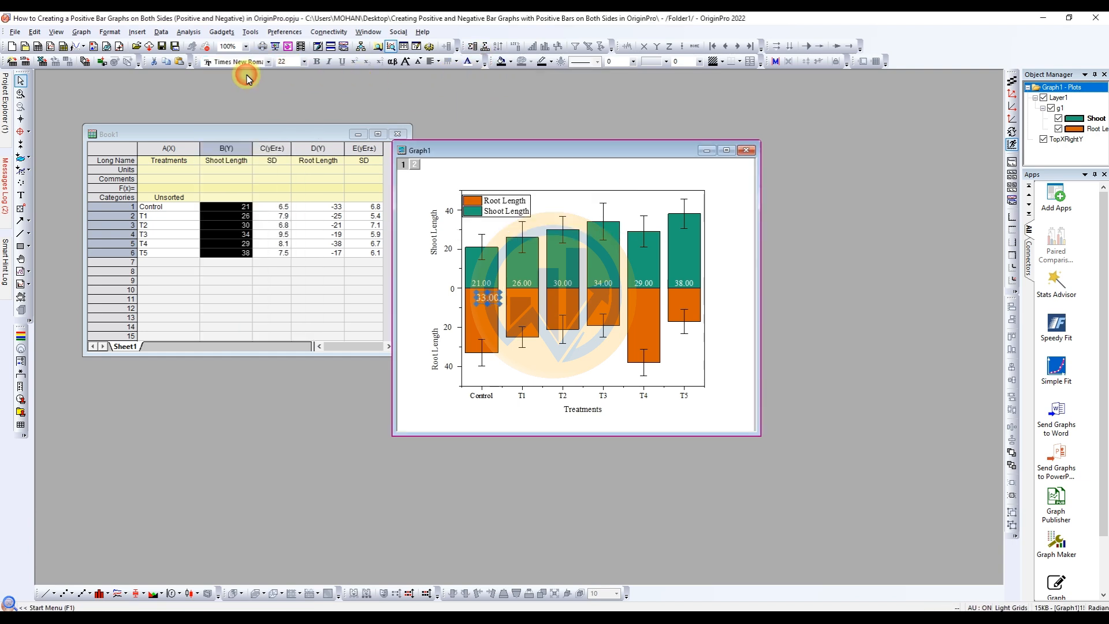
pyautogui.click(304, 62)
pyautogui.click(290, 125)
pyautogui.click(494, 297)
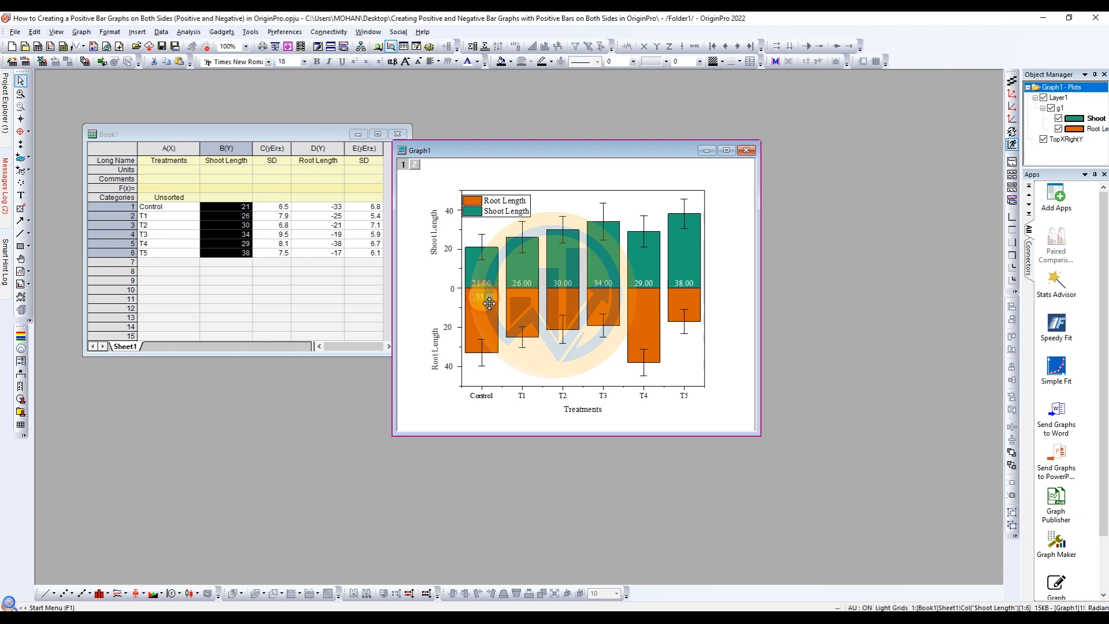
pyautogui.click(490, 302)
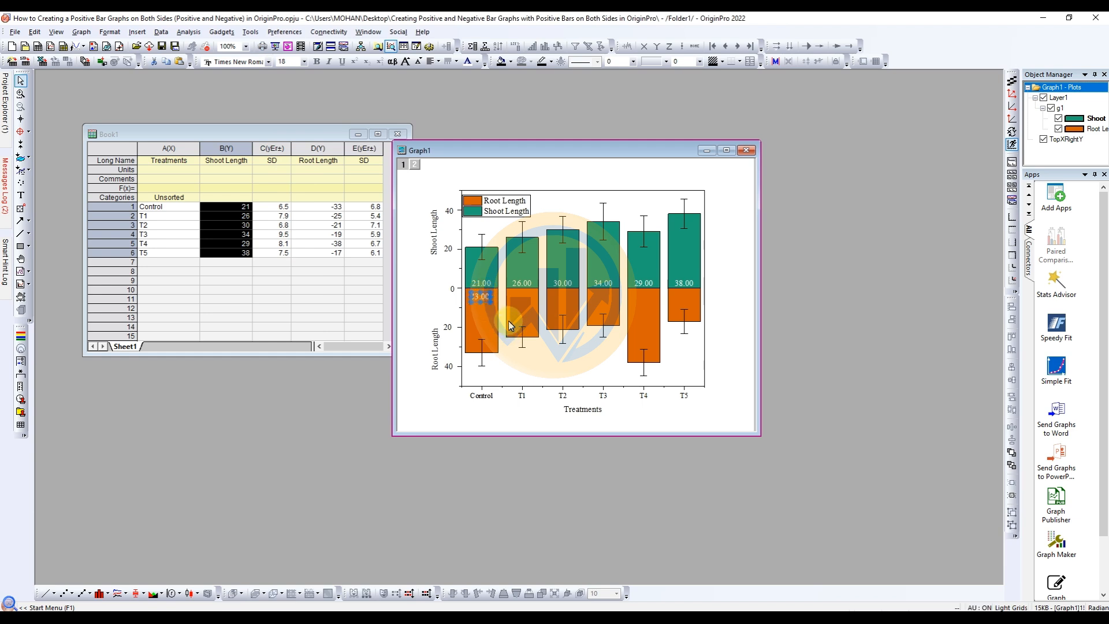
# - Duplicate the 33.00 label and place one copy just below zero on each Root Length column from T1 to T5
pyautogui.moveTo(480, 297); pyautogui.dragTo(533, 304)
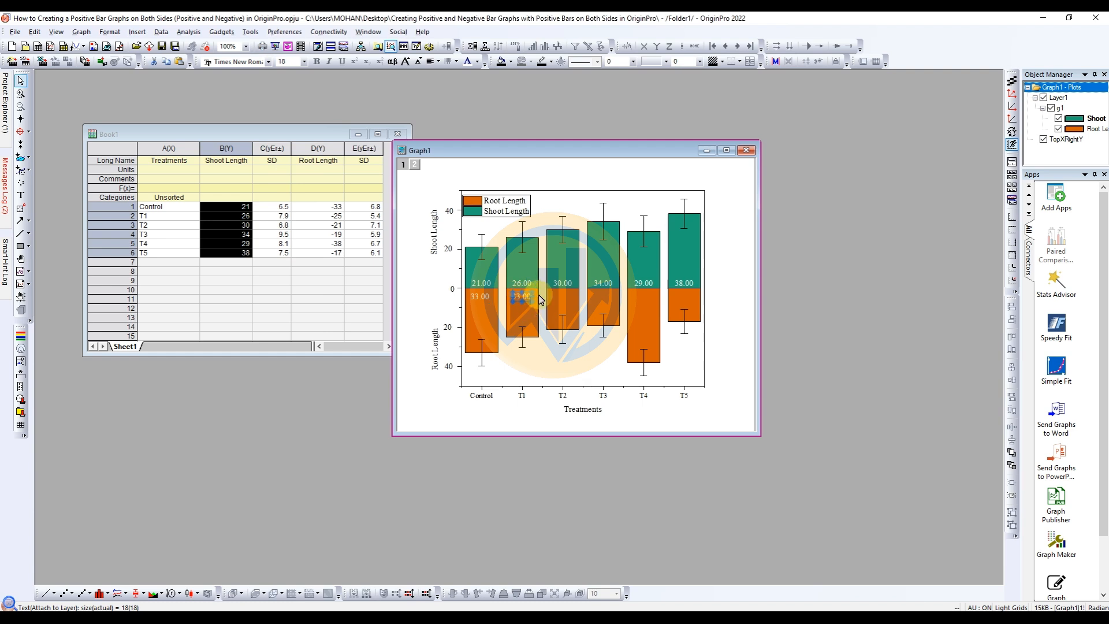
pyautogui.click(563, 311)
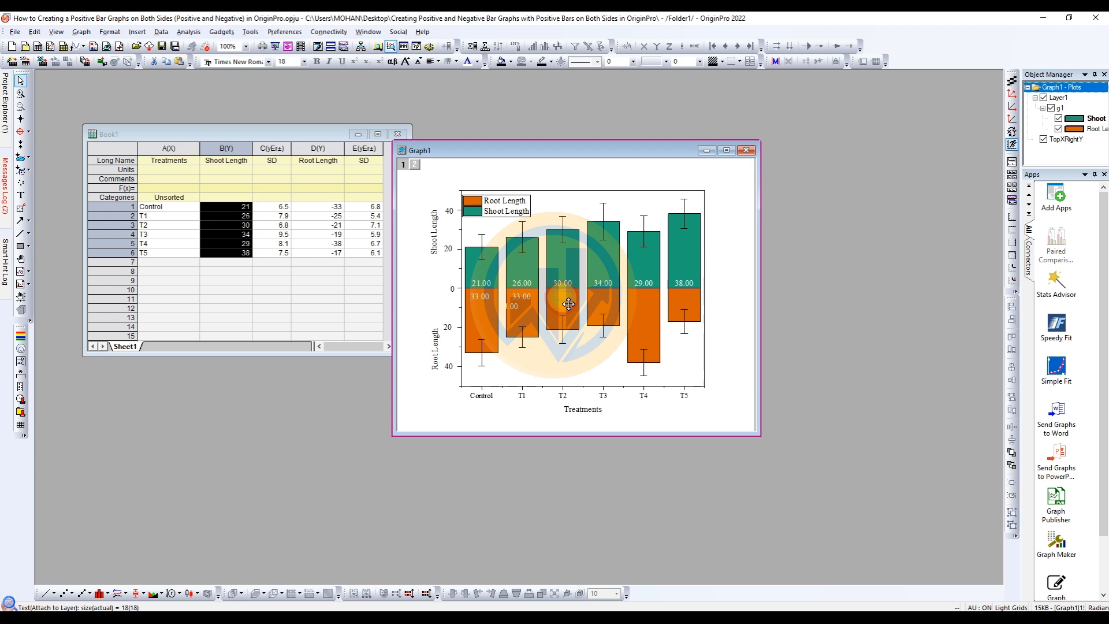
pyautogui.click(569, 305)
pyautogui.click(576, 330)
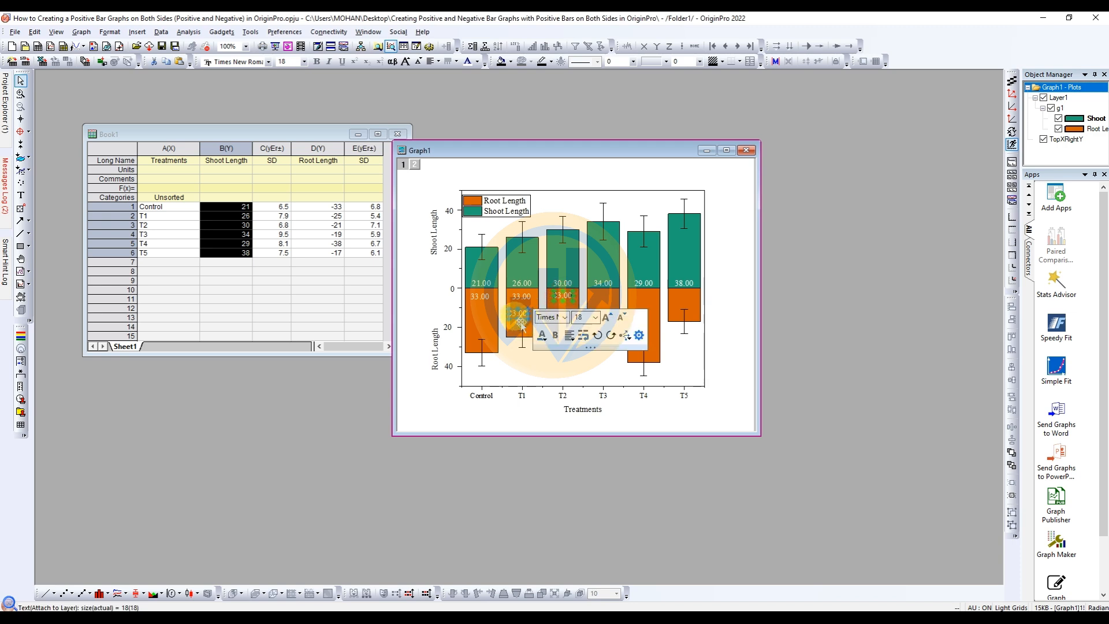
pyautogui.moveTo(607, 300); pyautogui.dragTo(607, 301)
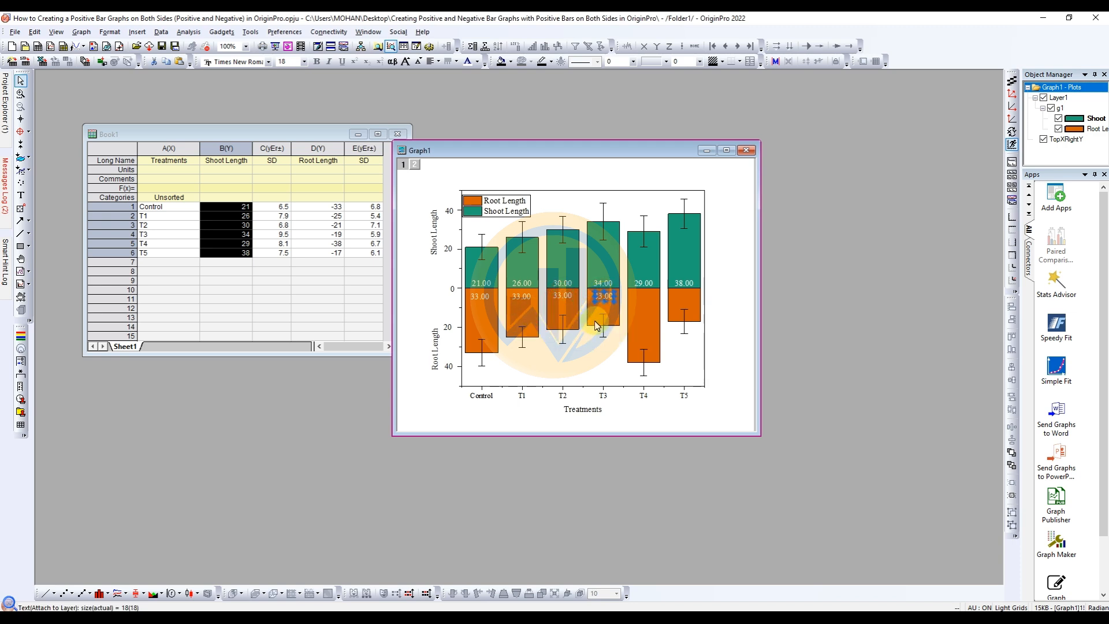
pyautogui.moveTo(603, 295); pyautogui.dragTo(648, 303)
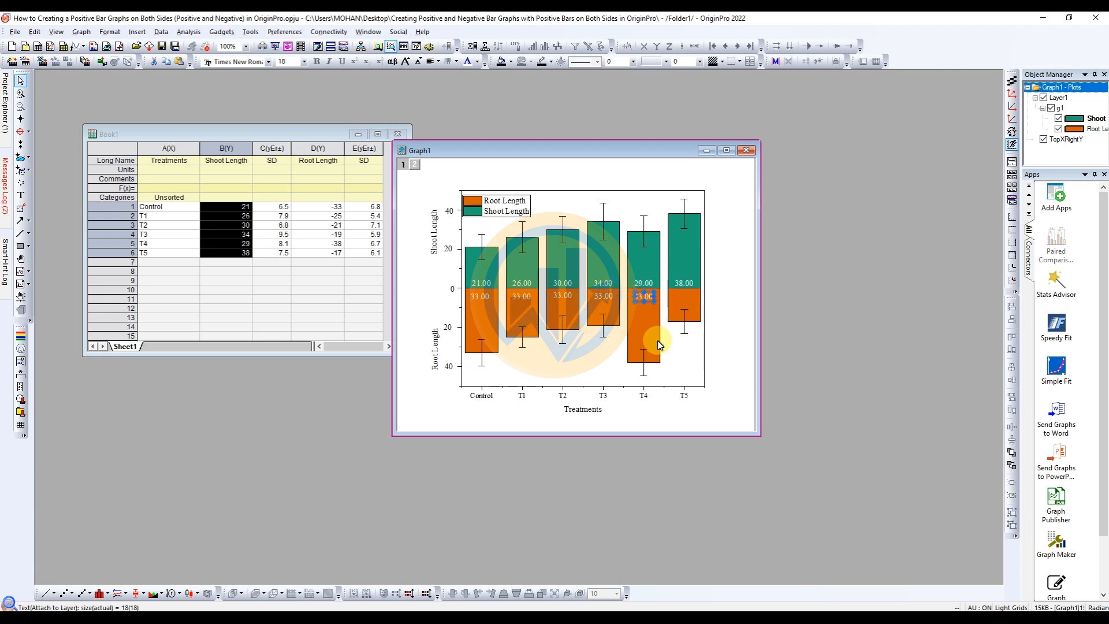
pyautogui.hotkey('ctrl', 'v')
pyautogui.moveTo(533, 322); pyautogui.dragTo(689, 300)
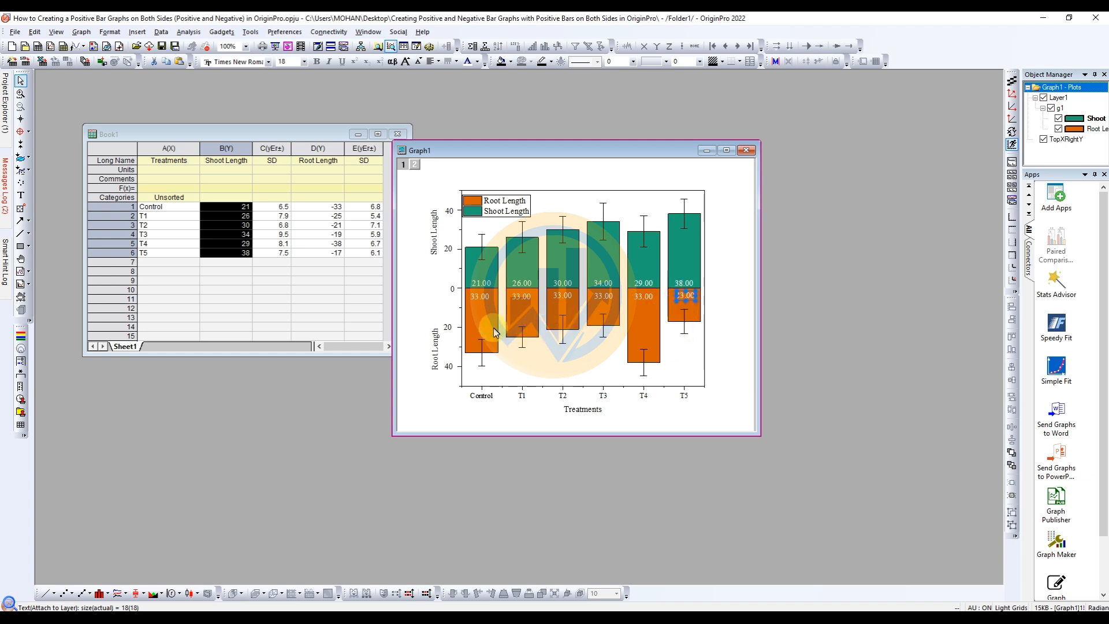
# - Change the Root Length label text to 25.00 for T1 and 21.00 for T2
pyautogui.doubleClick(515, 295)
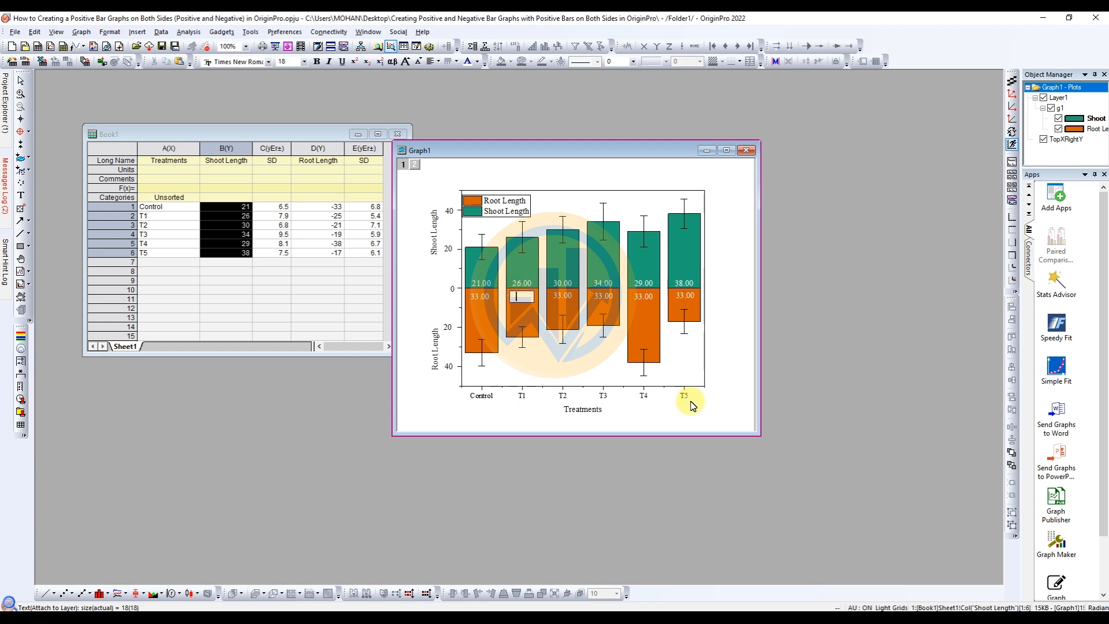
pyautogui.click(552, 363)
pyautogui.doubleClick(519, 296)
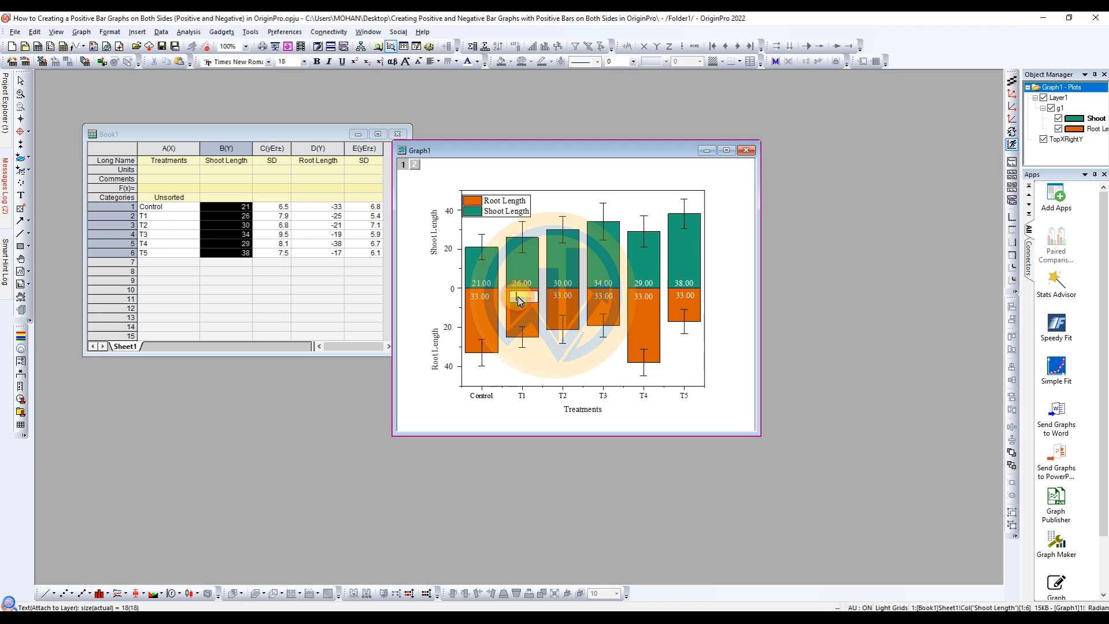
pyautogui.write('25.00')
pyautogui.click(528, 340)
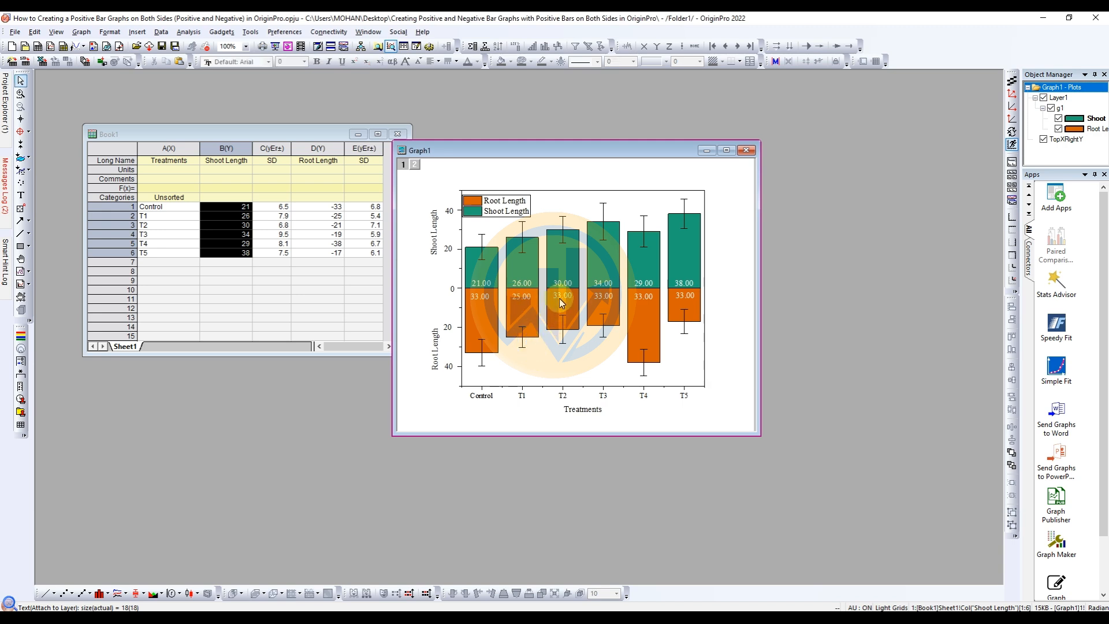
pyautogui.doubleClick(557, 297)
# - Change the T3 column's Root Length label text to 19.00
pyautogui.click(609, 294)
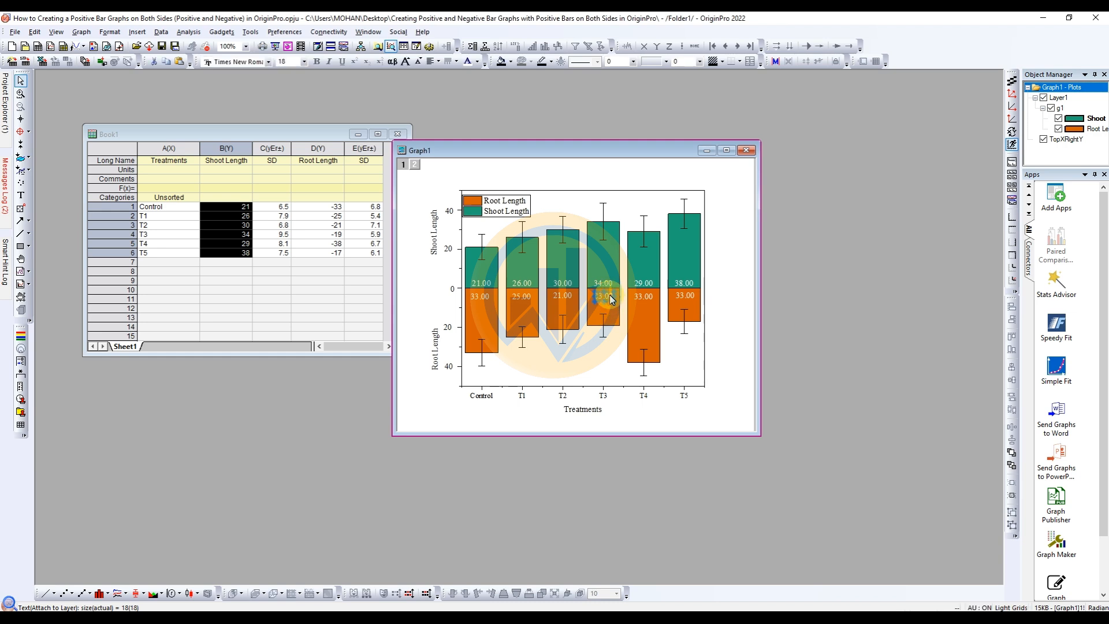
pyautogui.doubleClick(605, 295)
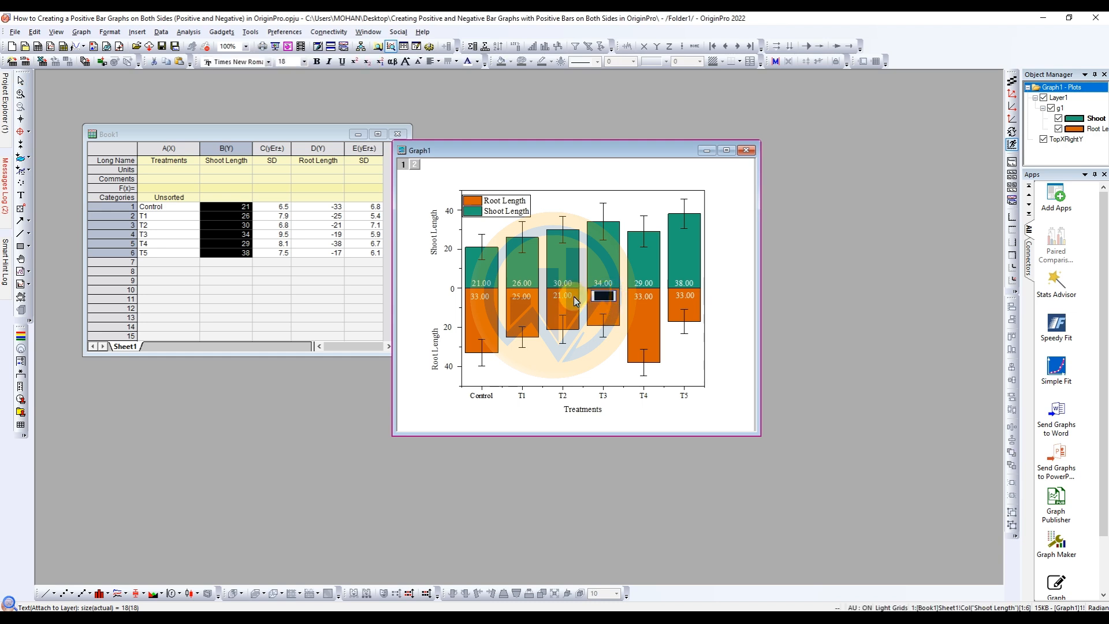
pyautogui.press('BackSpace')
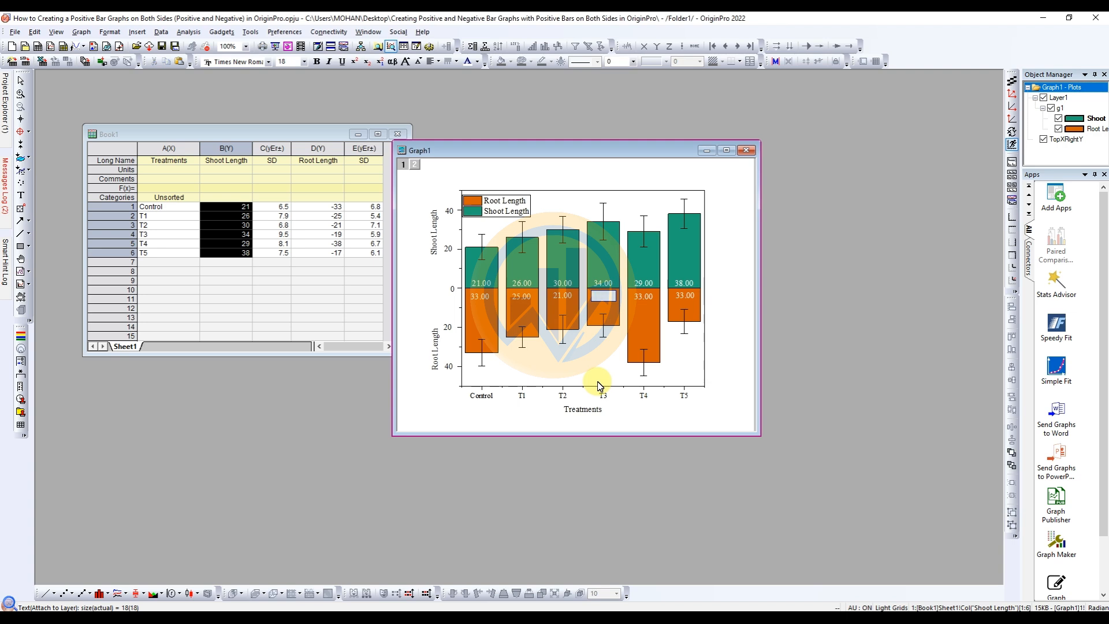
pyautogui.click(586, 352)
# - Change the T4 column's Root Length label text to 38.00
pyautogui.click(645, 303)
pyautogui.doubleClick(645, 303)
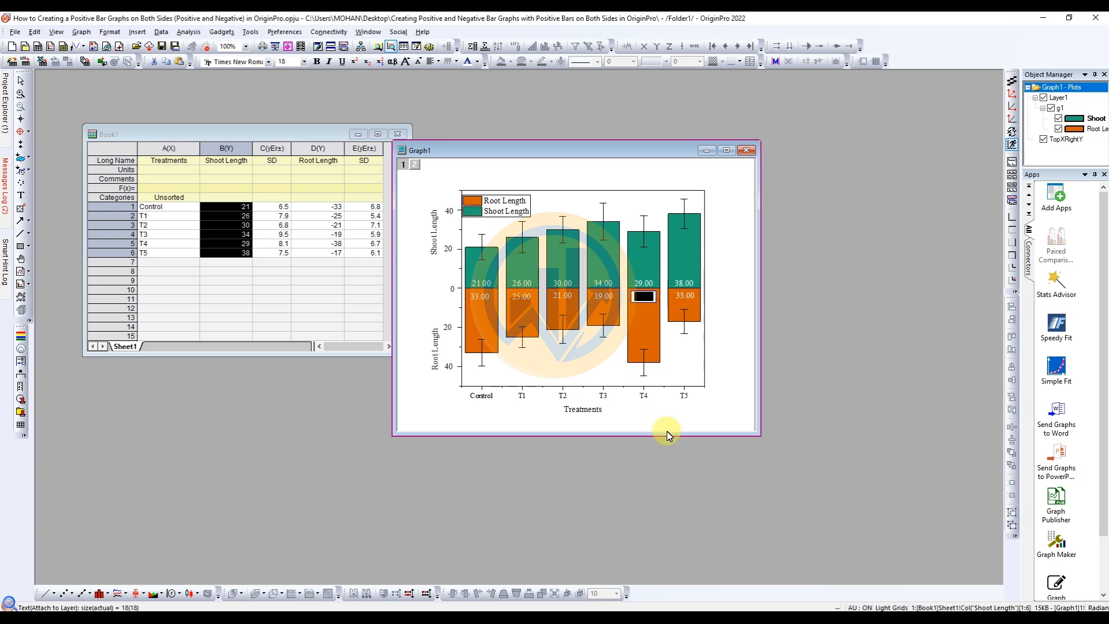
pyautogui.press('BackSpace')
pyautogui.write('38.00')
pyautogui.click(596, 347)
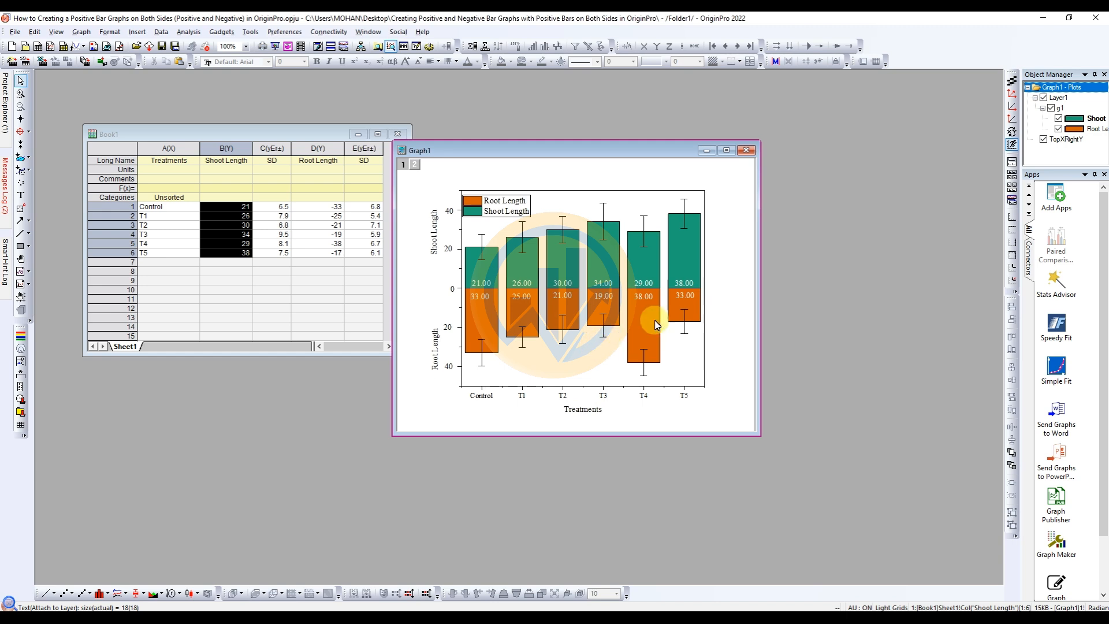
# - Change the T5 column's Root Length label text to 17.00 and maximize the graph window
pyautogui.doubleClick(686, 298)
pyautogui.moveTo(697, 300); pyautogui.dragTo(664, 301)
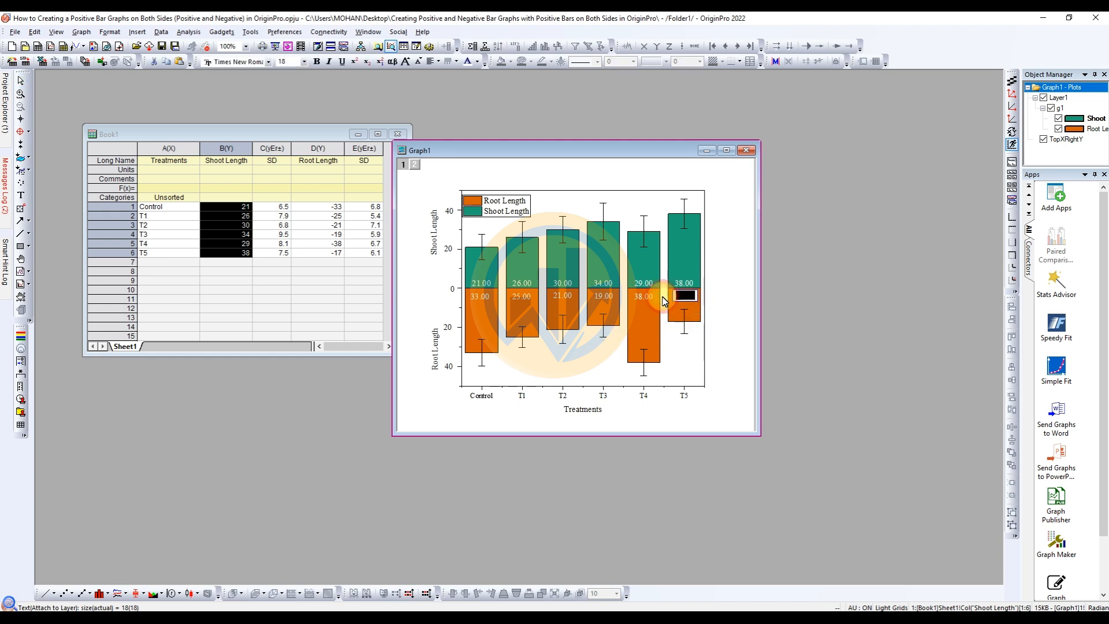
pyautogui.press('BackSpace')
pyautogui.write('33')
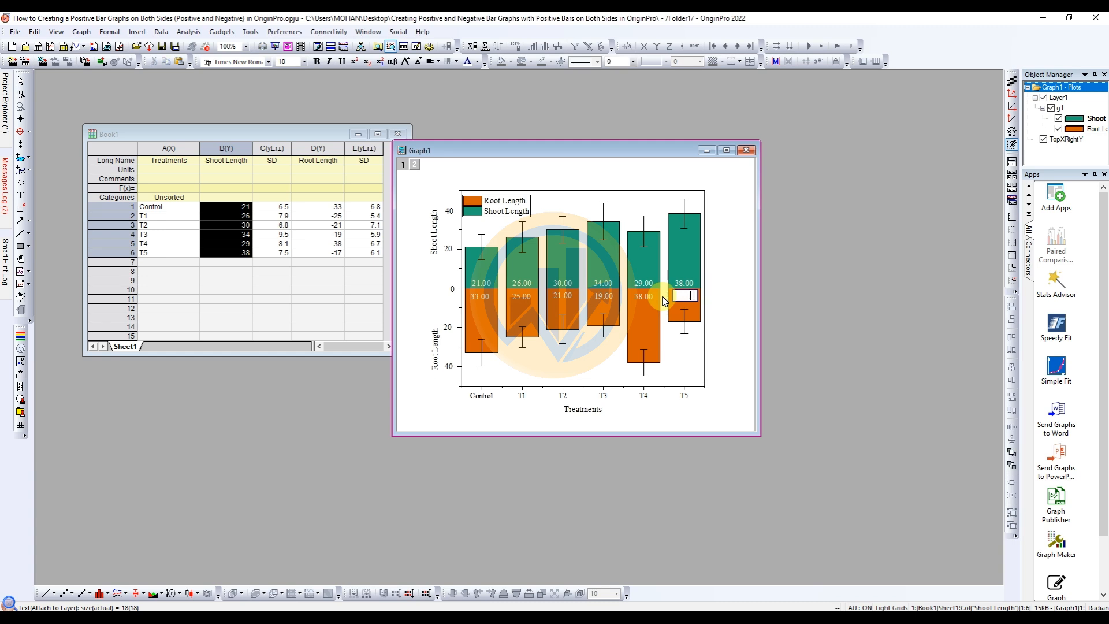
pyautogui.click(722, 297)
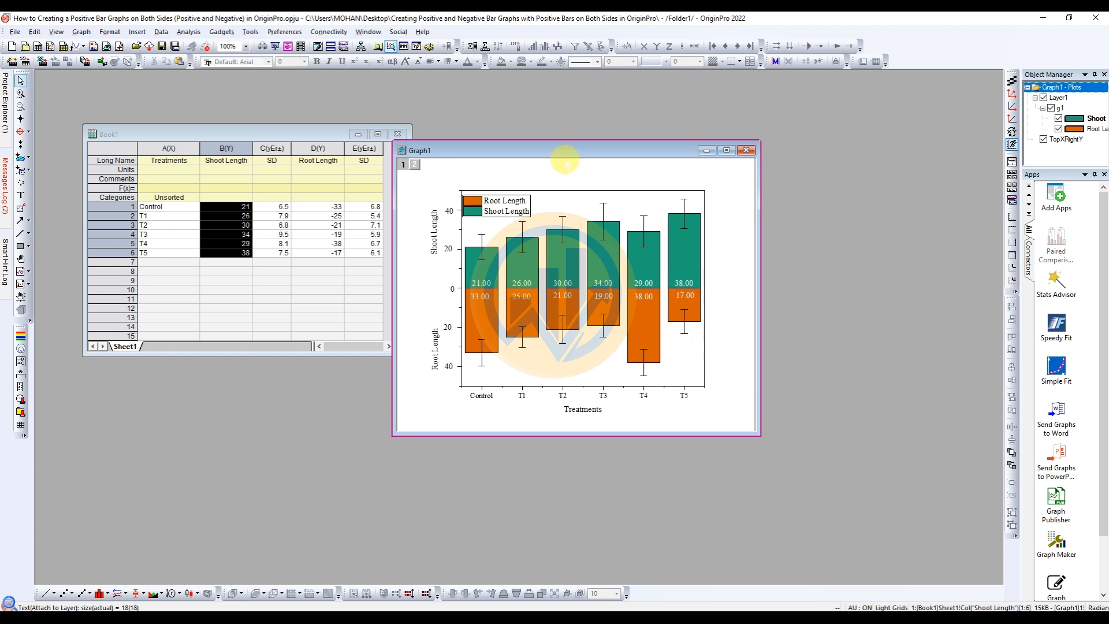
pyautogui.click(728, 151)
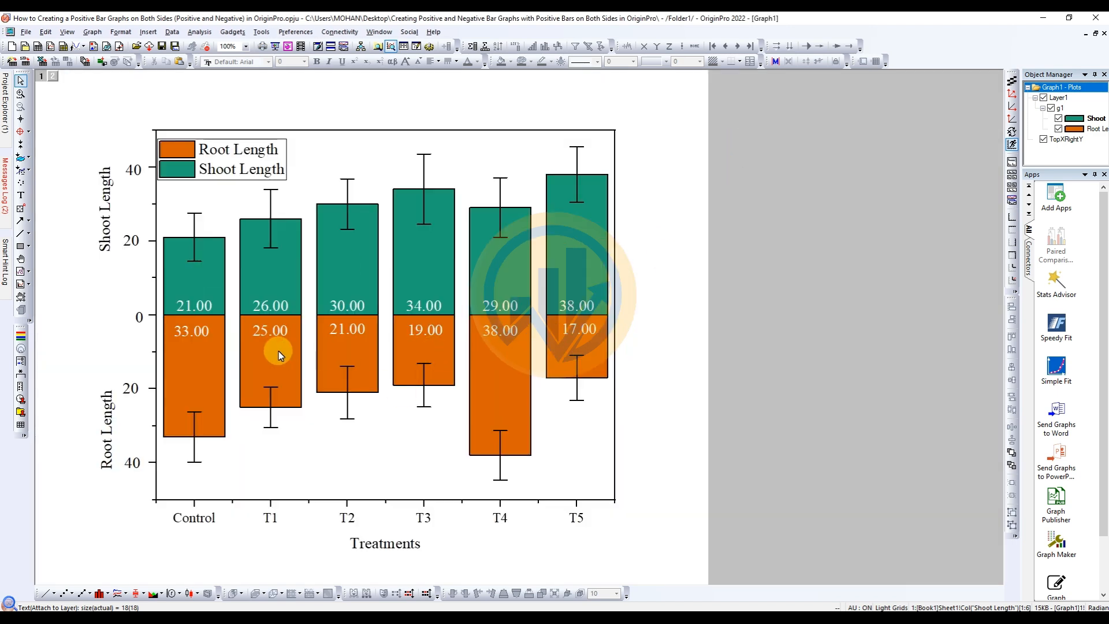